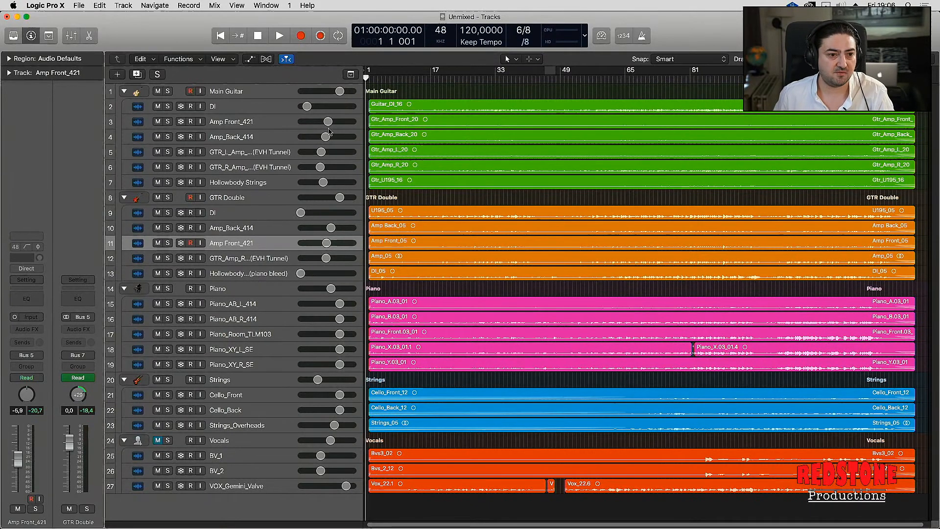
Review the channel strips in the mixer and play the unmixed song from bar 1, including the unmuted Vocals stack
key(super+2)
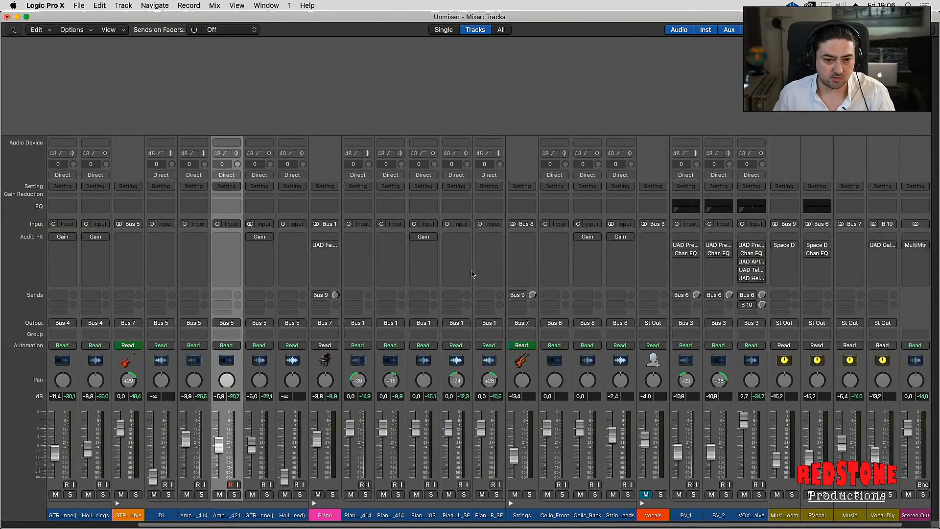
key(super+2)
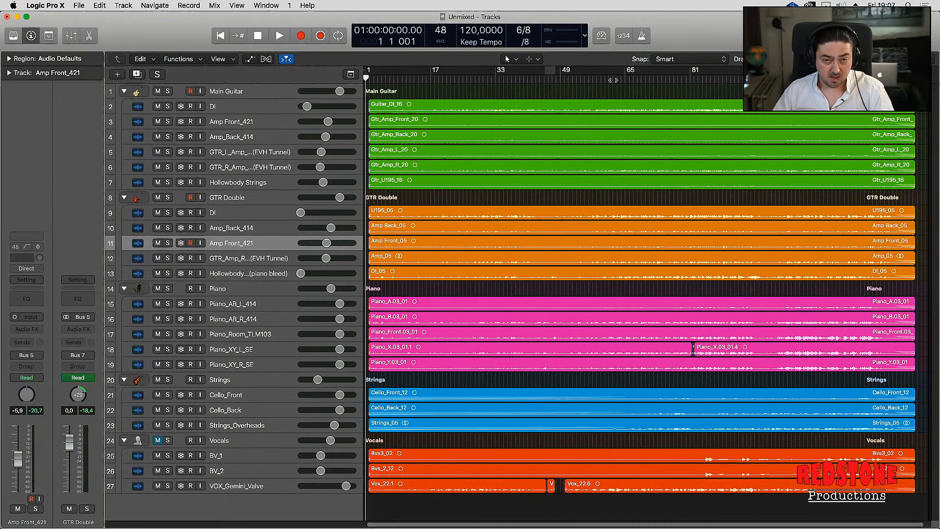
key(space)
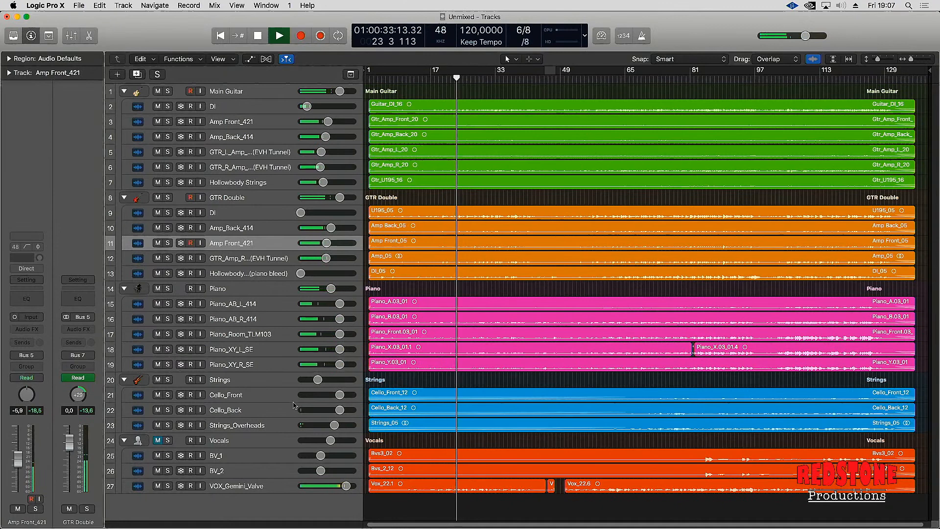
key(space)
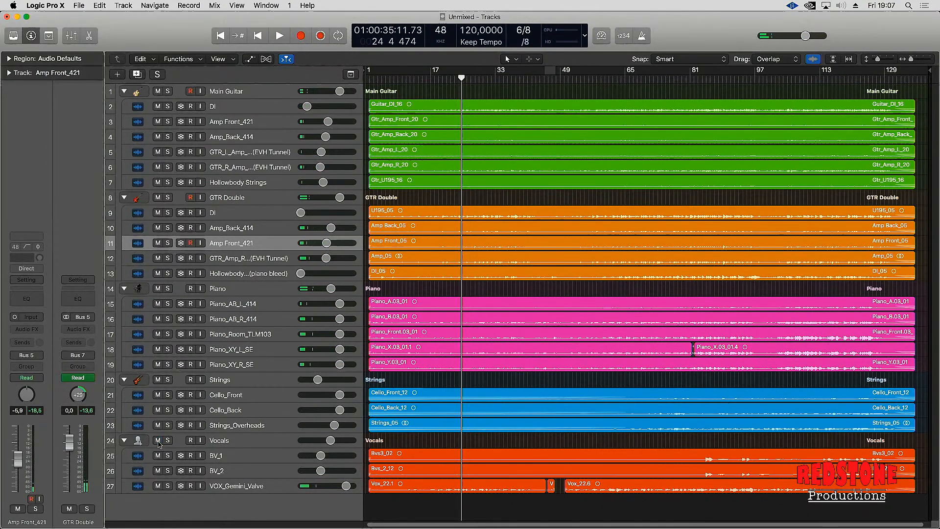
key(space)
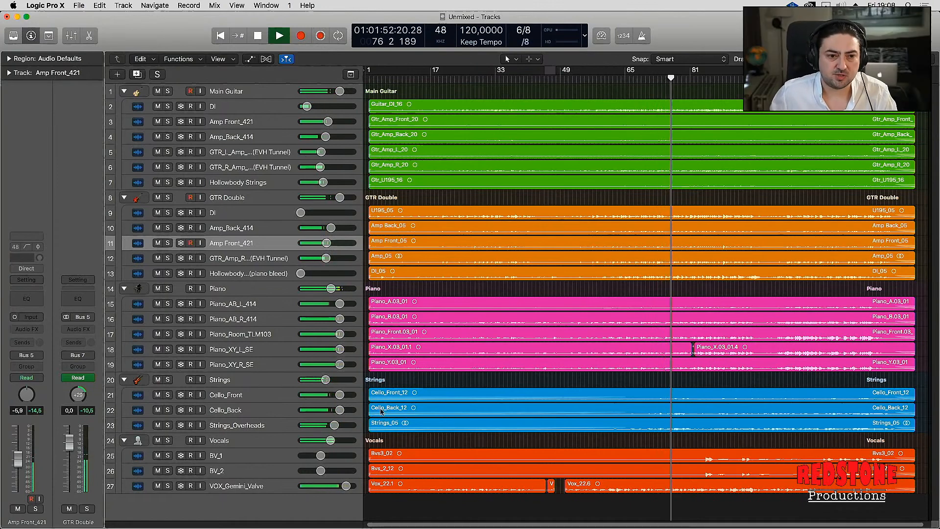
Solo the Main Guitar stack, narrow the solo to its DI track, and raise the DI level to about -10.4 dB
click(168, 91)
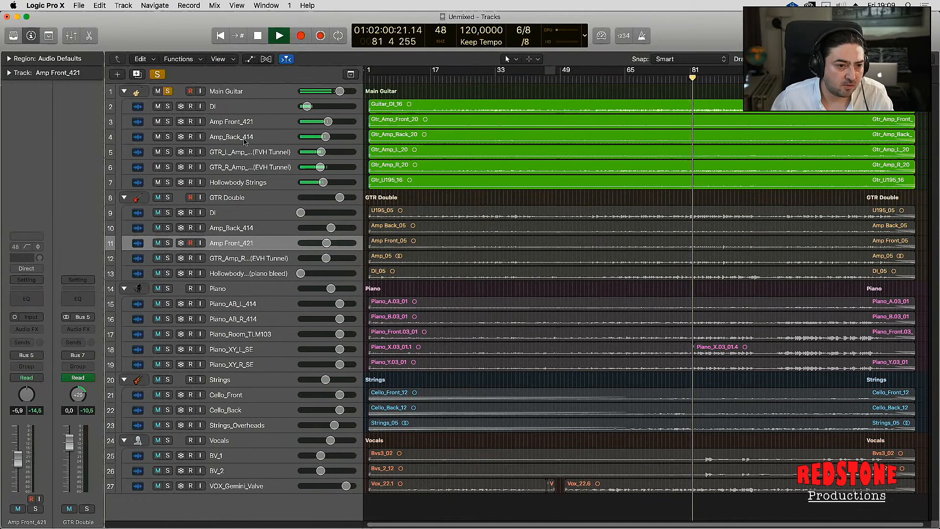
click(269, 91)
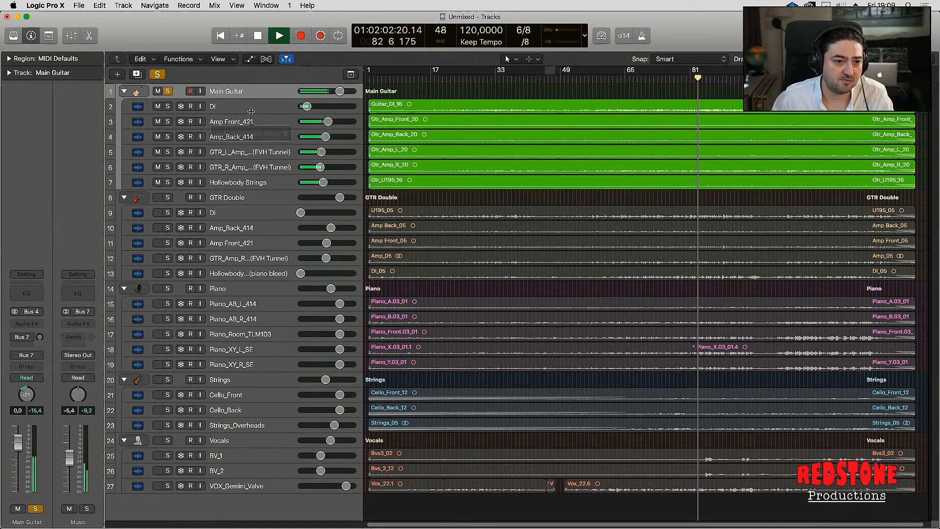
click(165, 109)
click(167, 107)
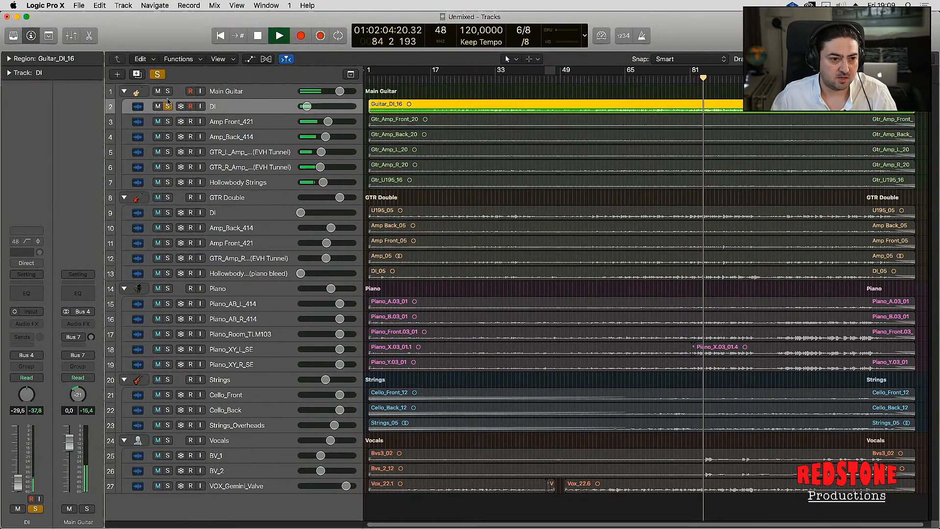
drag(319, 110, 333, 110)
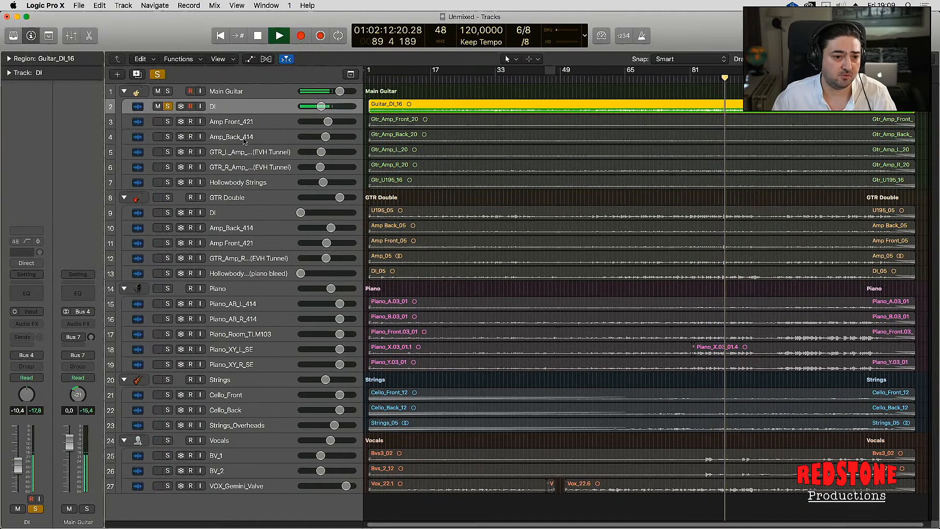
Mute the main guitar's DI, audition Amp Front_421 and Amp_Back_414 individually in solo, and nudge the back amp mic's level up slightly
click(167, 121)
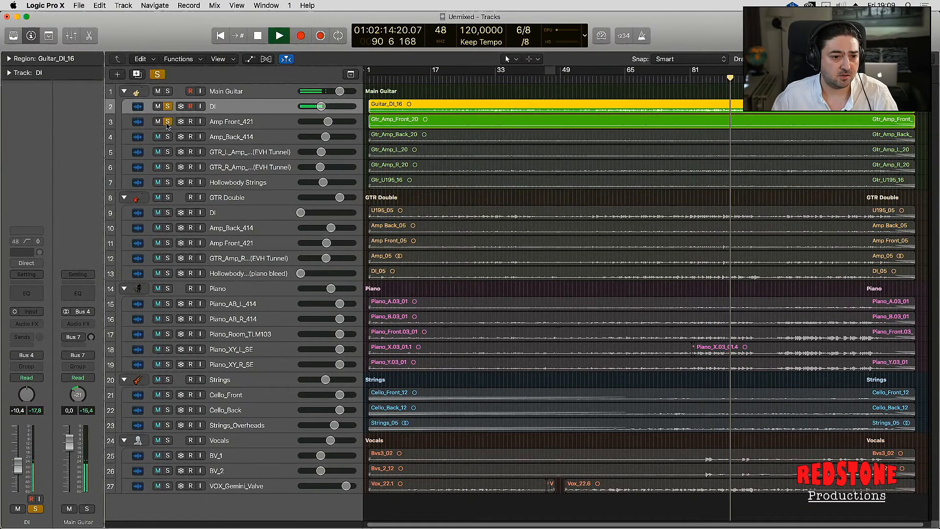
click(167, 107)
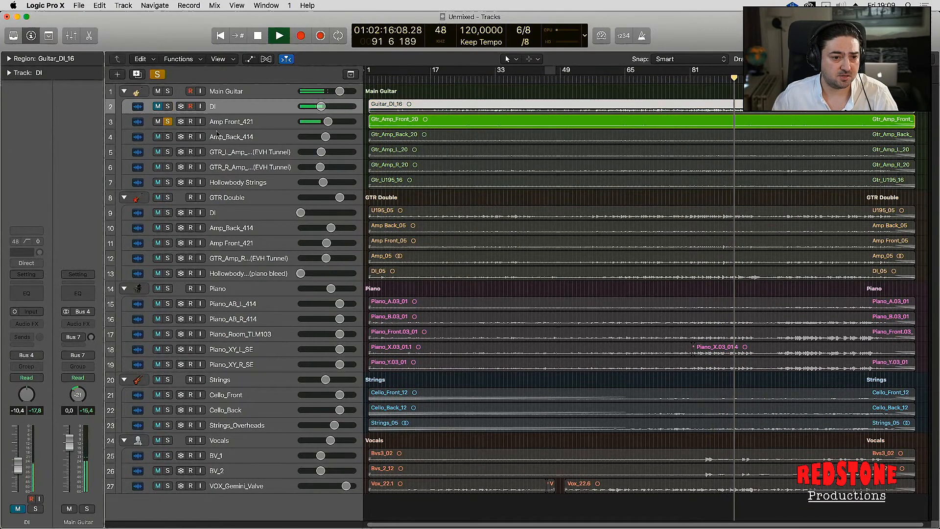
alt+click(168, 137)
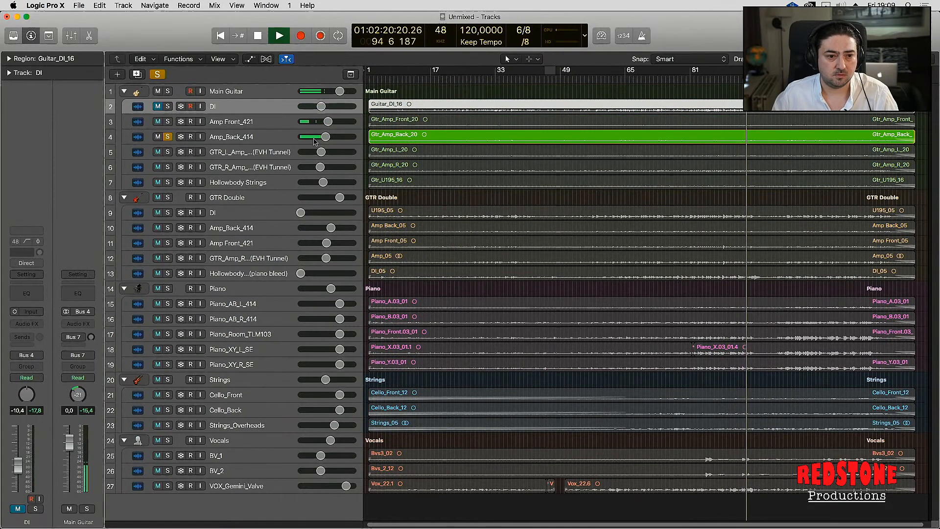
drag(325, 139, 326, 137)
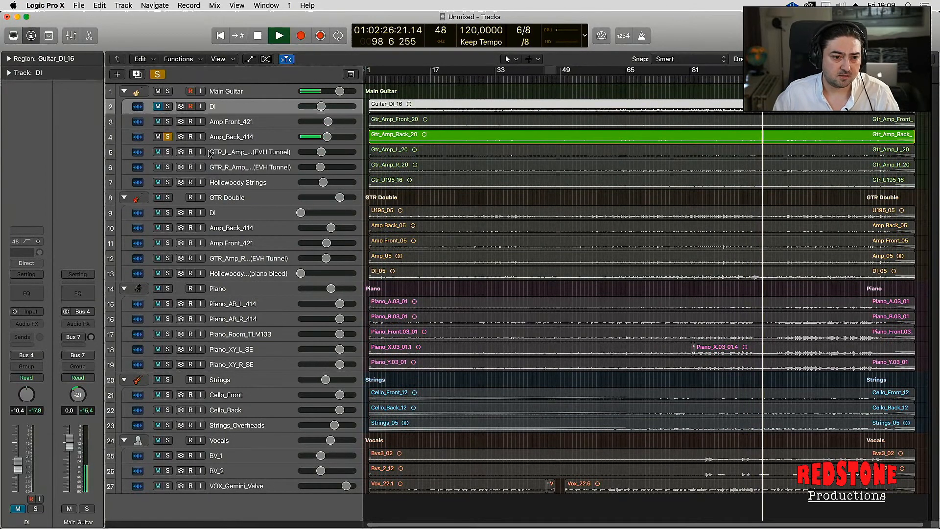
Audition the main guitar's two EVH Tunnel room tracks together in solo, and the Hollowbody Strings track on its own
drag(167, 152, 169, 167)
click(168, 137)
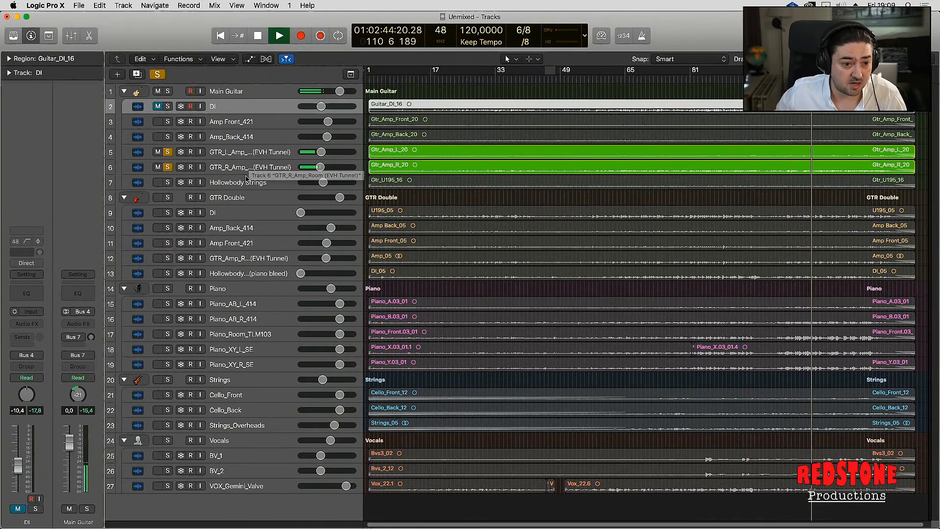
click(168, 182)
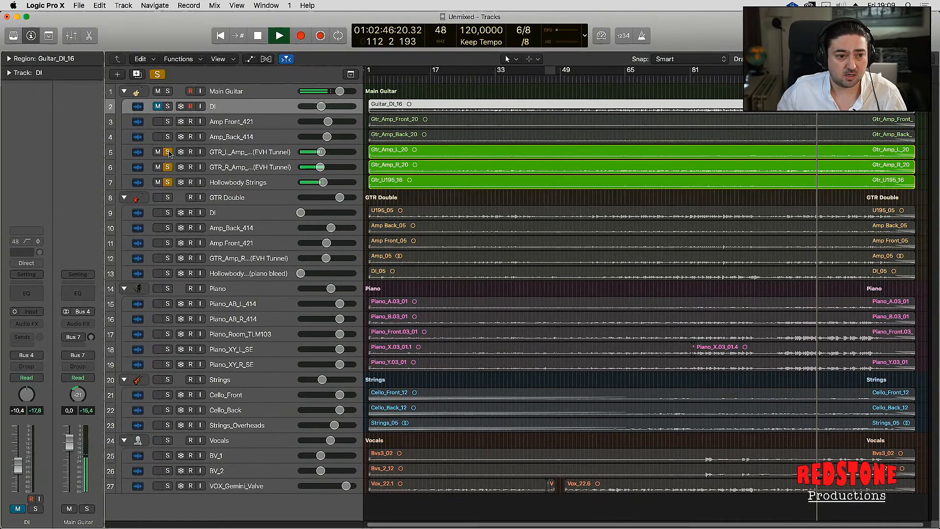
alt+click(167, 182)
key(super+Down)
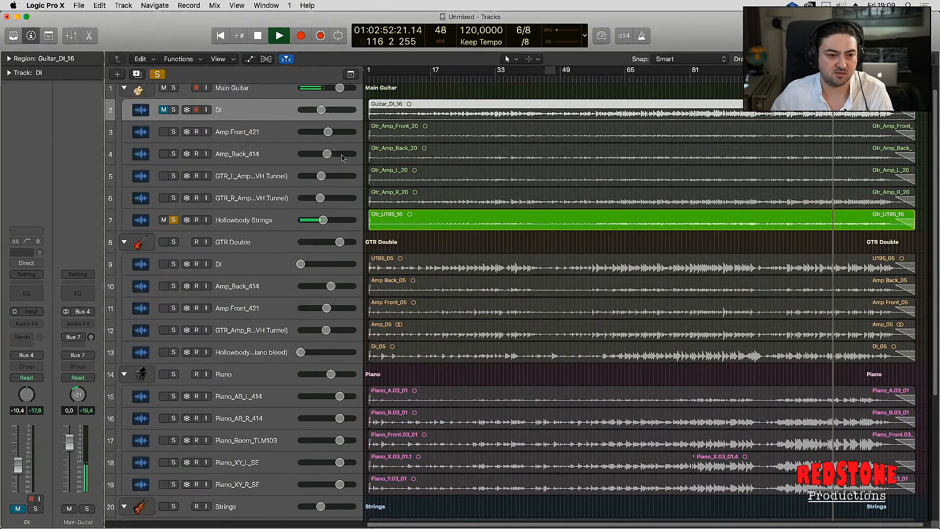
Stop playback, solo only the GTR Double stack, and place the playhead at bar 19
key(space)
click(174, 220)
click(173, 242)
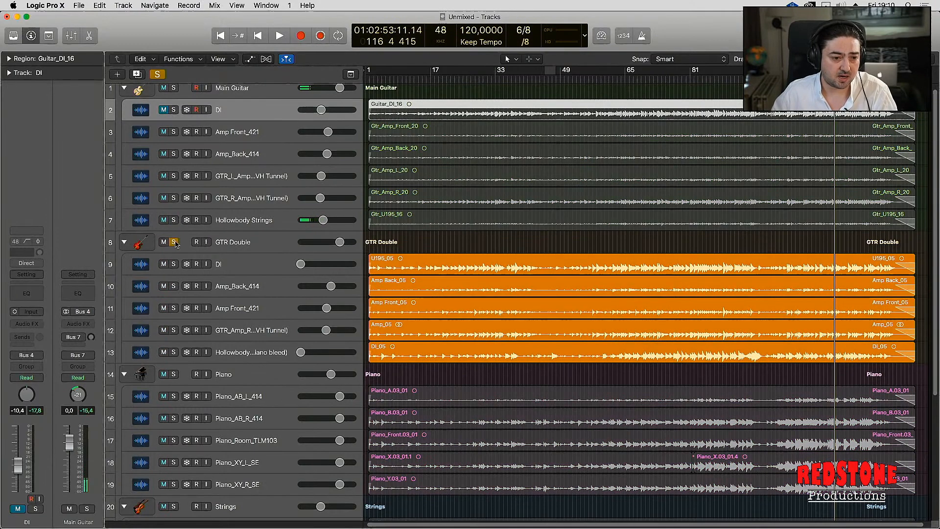
click(531, 83)
click(438, 78)
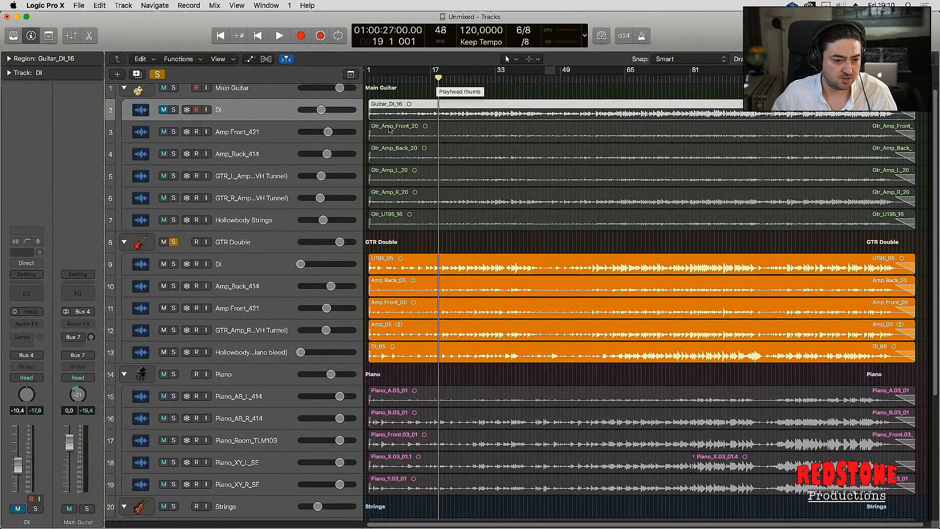
Go through the GTR Double recordings: DI, Hollowbody with piano bleed, back amp mic, front amp mic and EVH Tunnel room
click(270, 264)
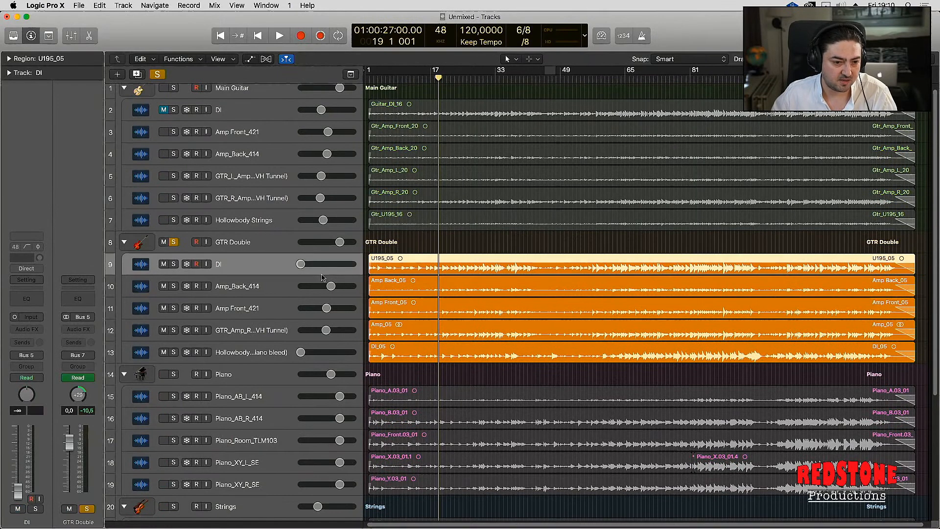
click(284, 355)
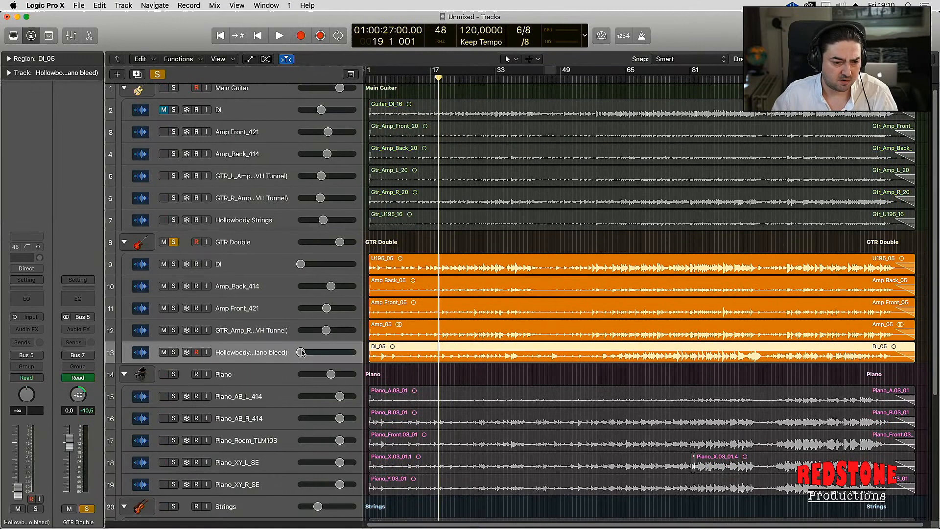
drag(301, 352, 307, 353)
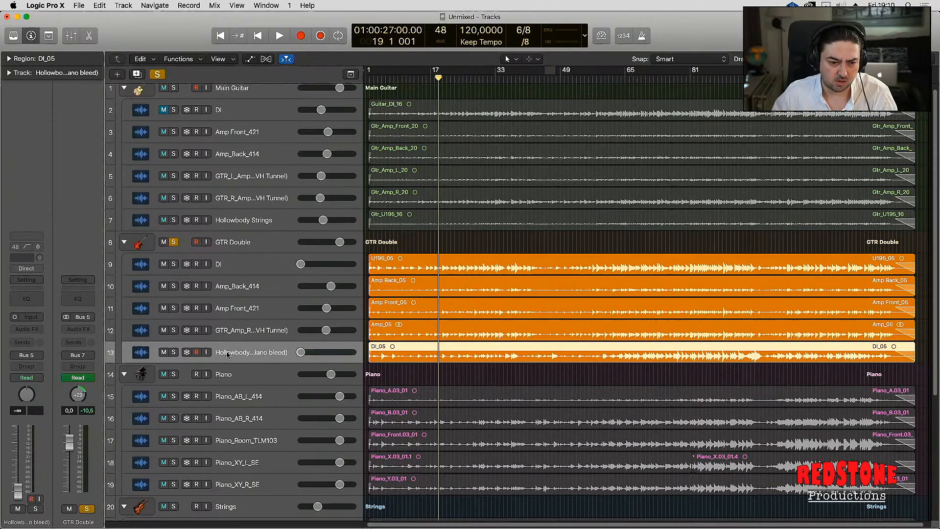
click(241, 288)
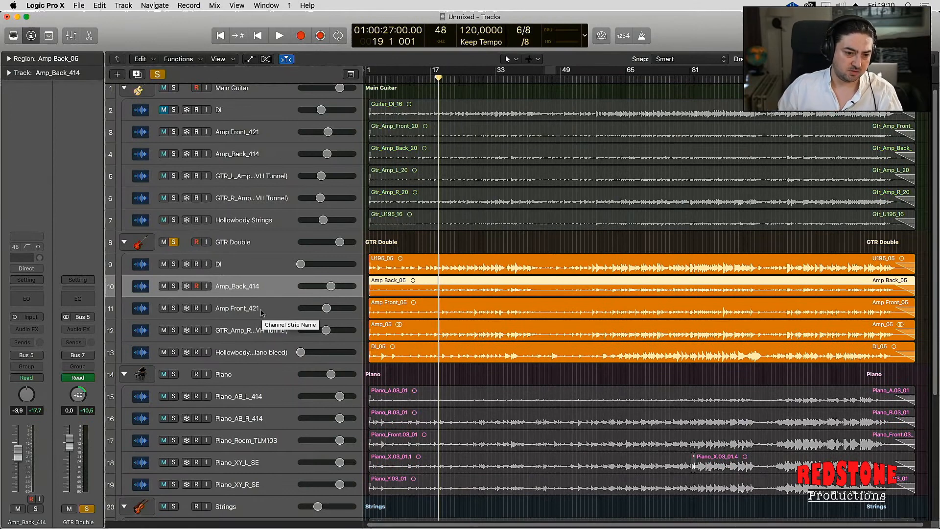
click(262, 313)
click(255, 330)
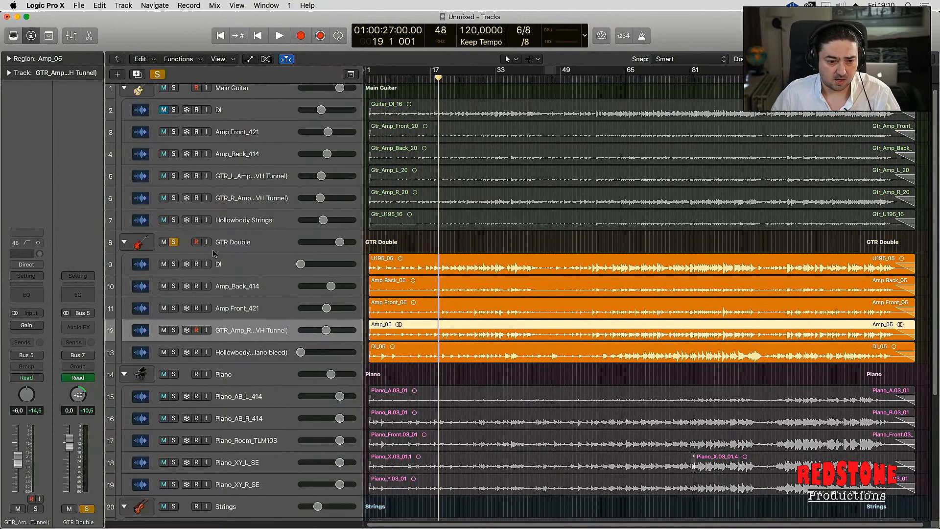
Play the soloed GTR Double stack from bar 19 and add the Main Guitar stack to the solo
key(space)
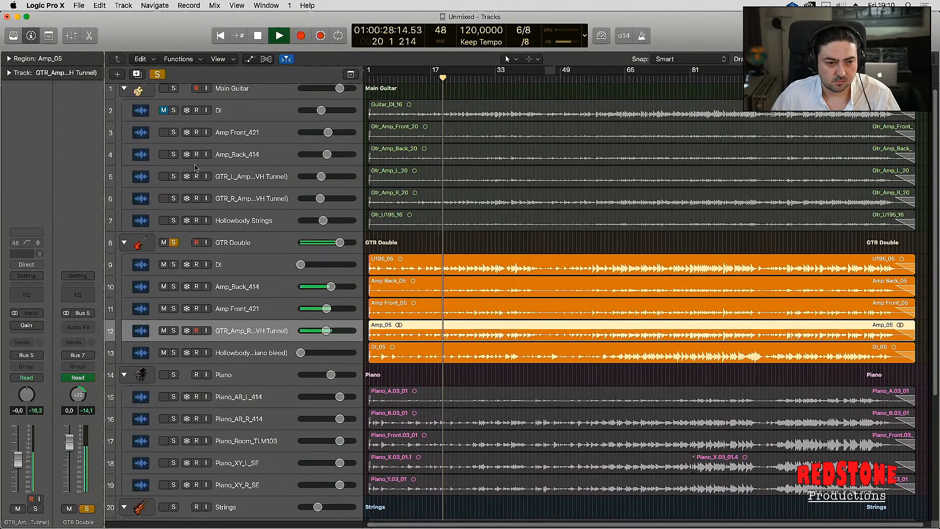
scroll(196, 168, up, 1)
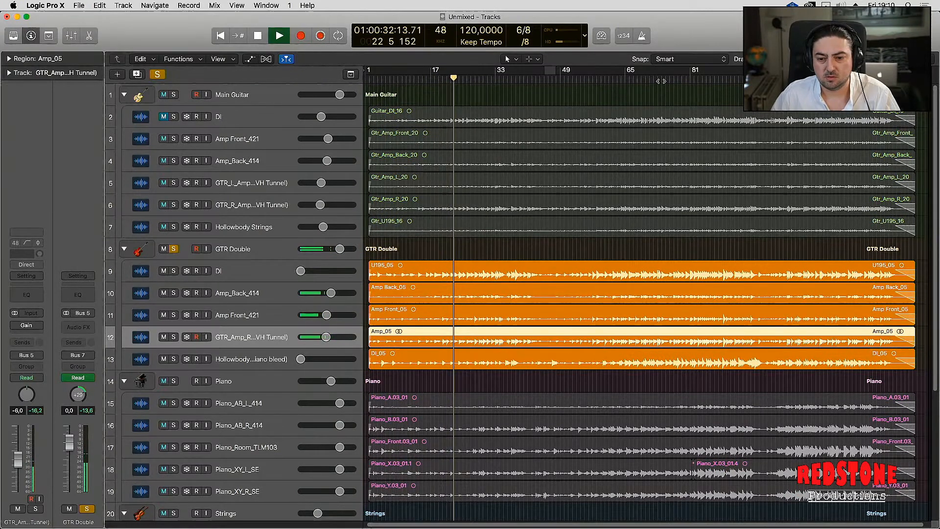
click(174, 95)
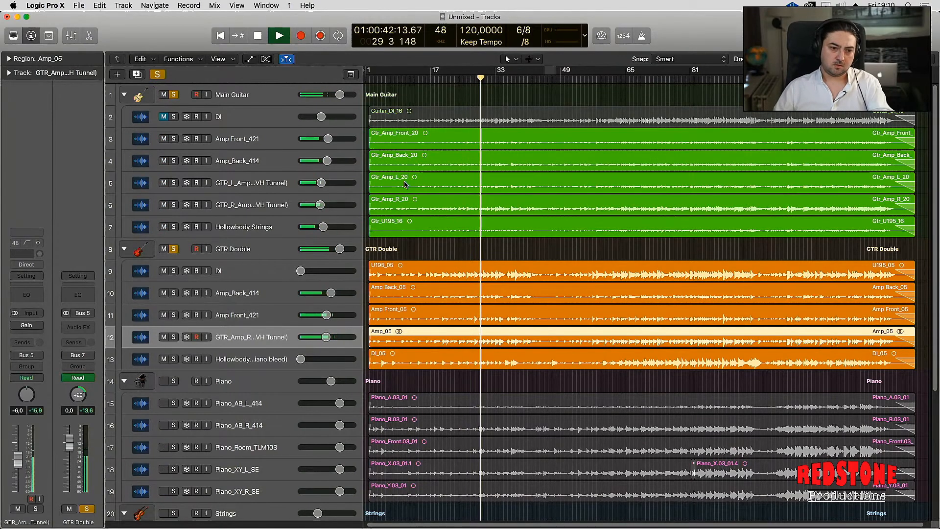
Stop playback and switch the solo from the guitar stacks to only Piano_AB_L_414 and Piano_AB_R_414
scroll(294, 233, down, 3)
scroll(294, 234, down, 3)
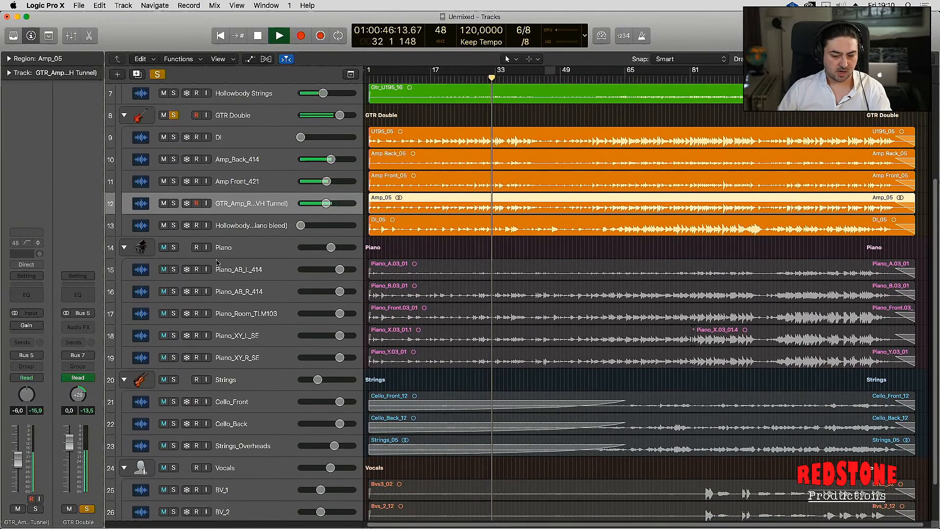
key(space)
click(175, 248)
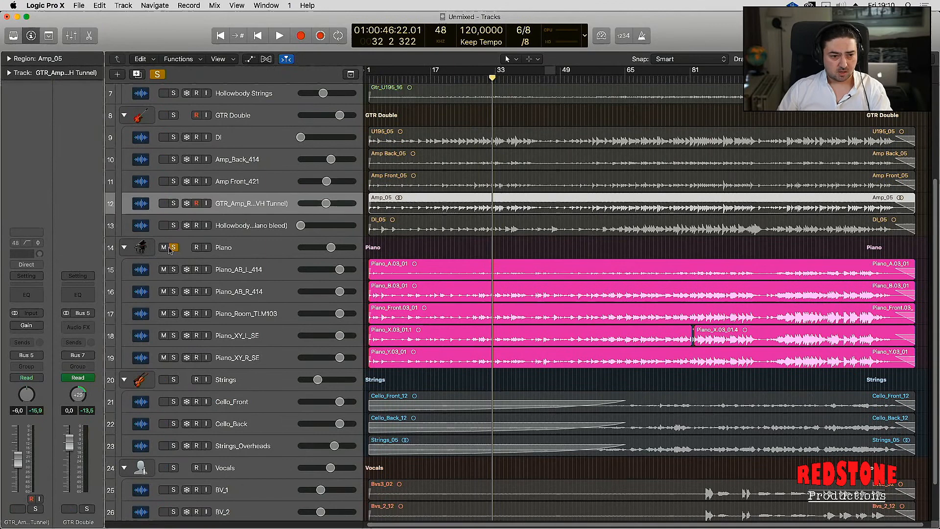
click(173, 247)
drag(176, 271, 176, 292)
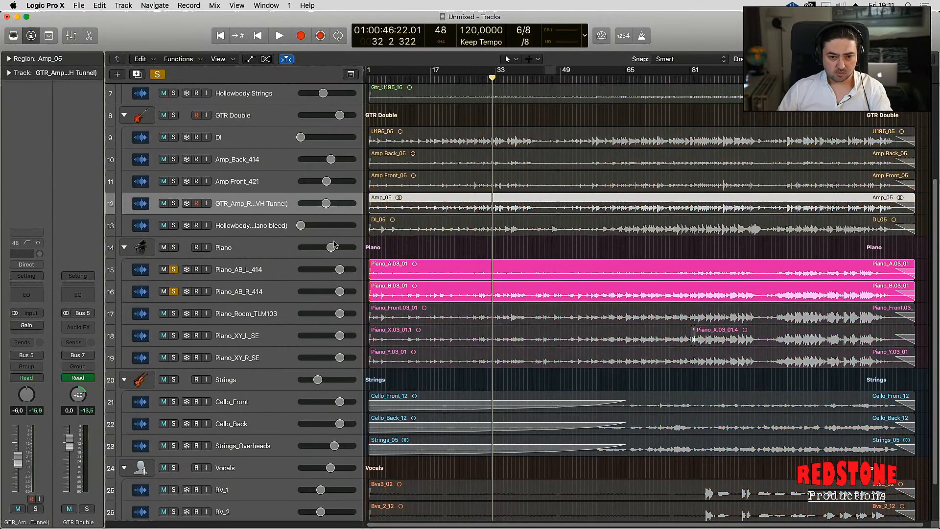
Set a cycle range from bar 18 to bar 53 and audition the soloed piano AB pair within it
drag(433, 74, 573, 73)
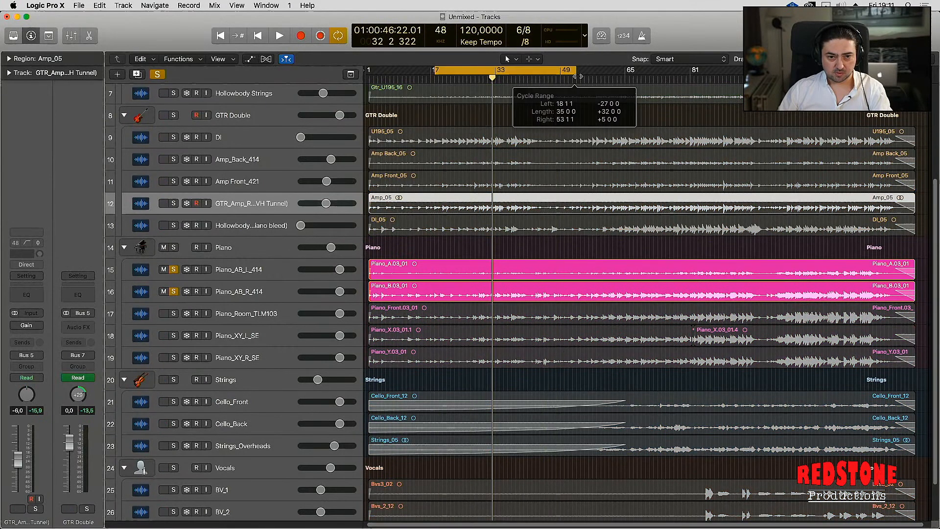
key(space)
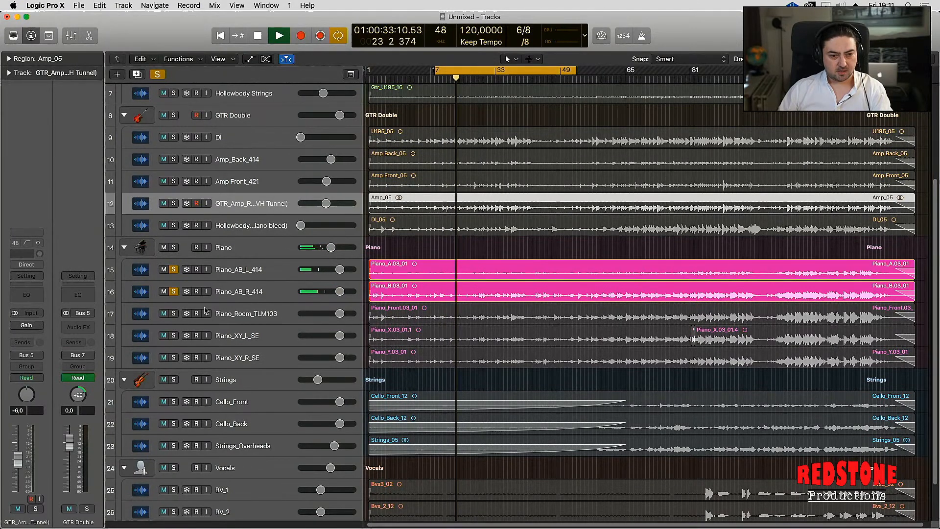
key(space)
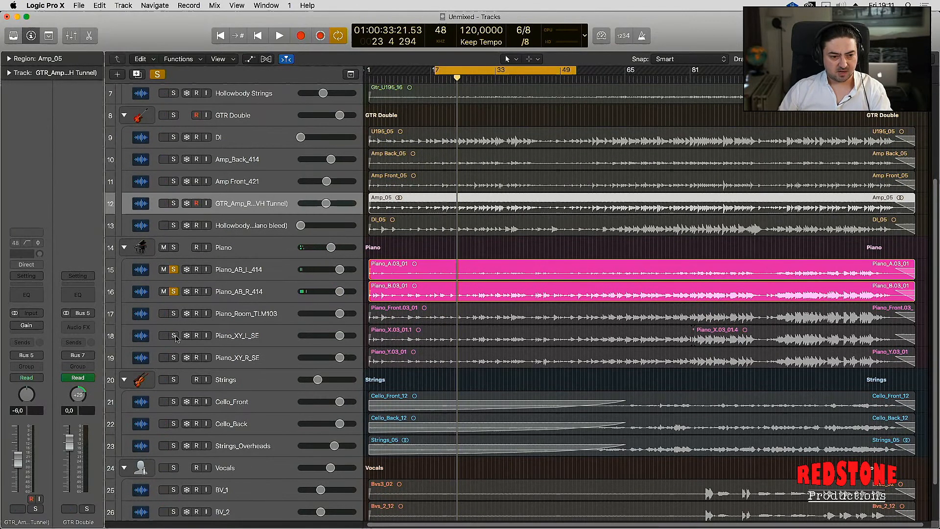
Switch the solo from the piano AB pair to Piano_XY_L_SE and Piano_XY_R_SE, and play the cycle range
click(174, 336)
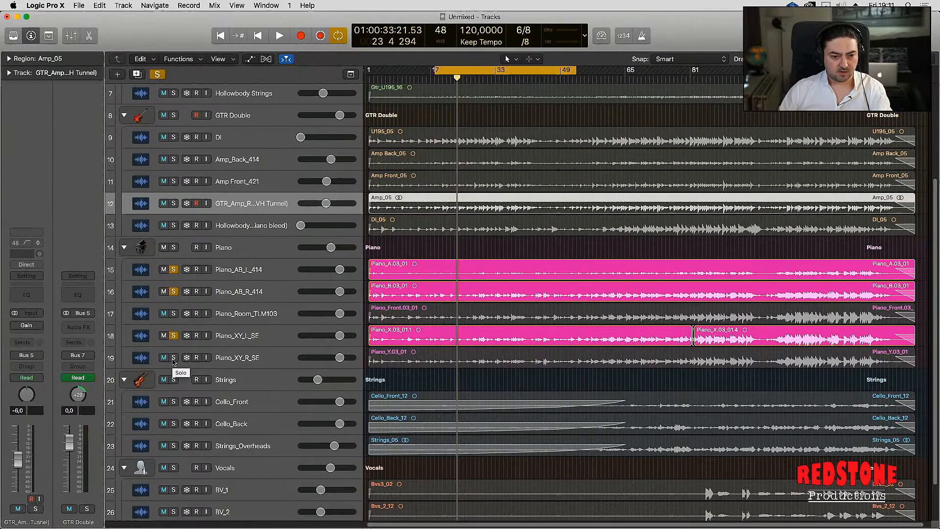
click(174, 358)
drag(174, 270, 175, 289)
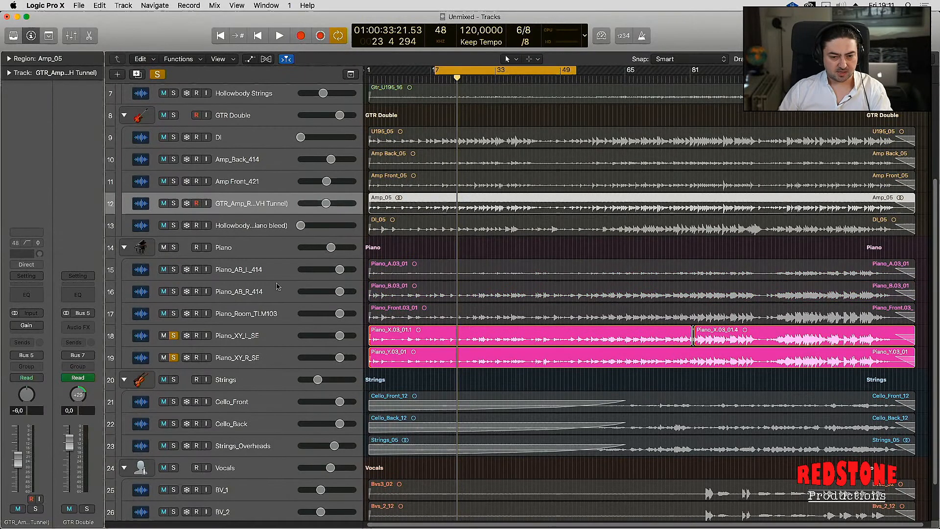
key(space)
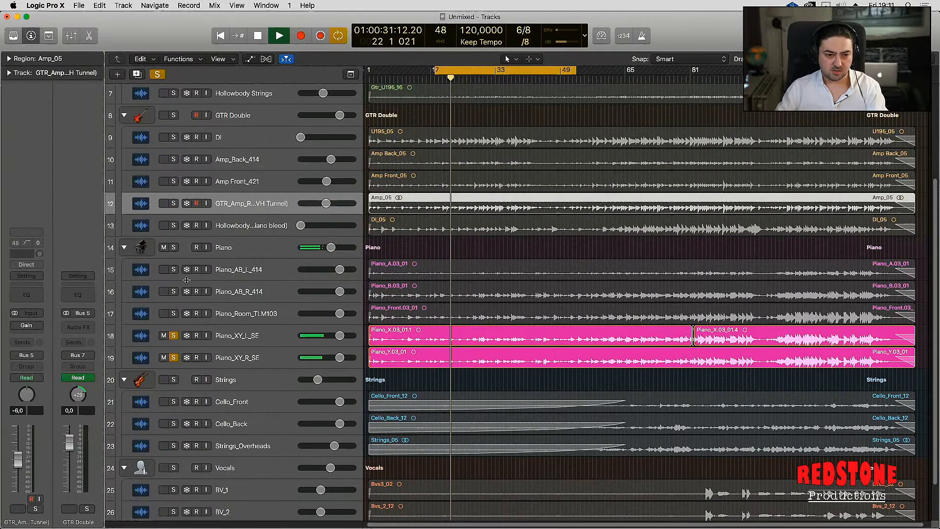
Stop playback, switch the solo from the piano XY pair to Piano_Room_TLM103, and play the cycle range
key(space)
click(173, 335)
click(174, 357)
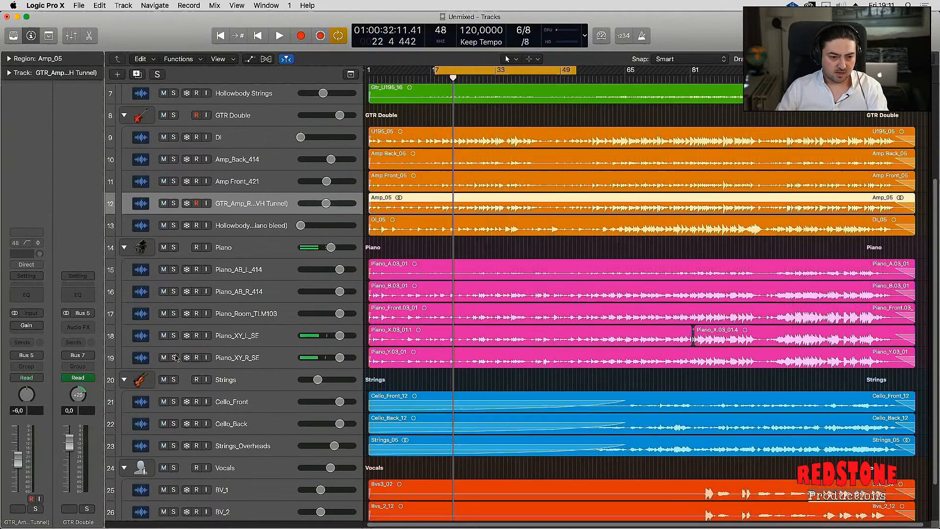
click(174, 314)
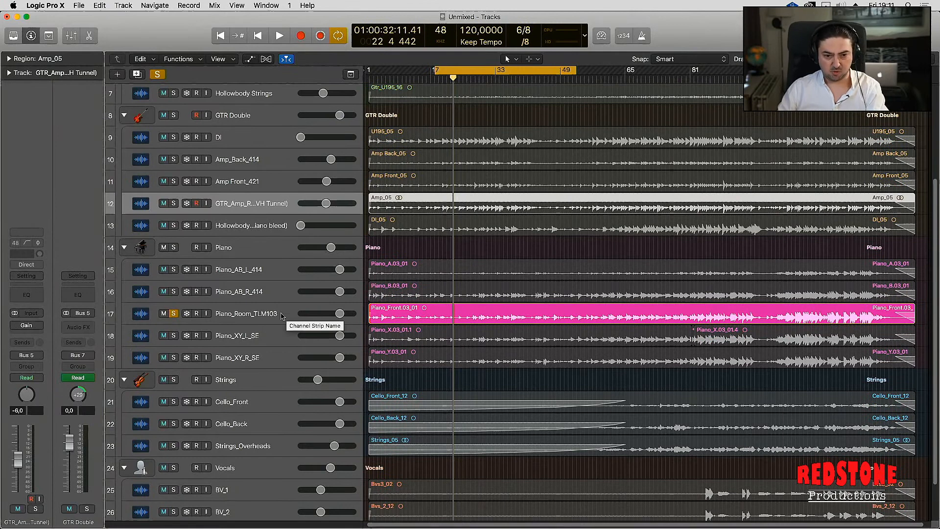
key(space)
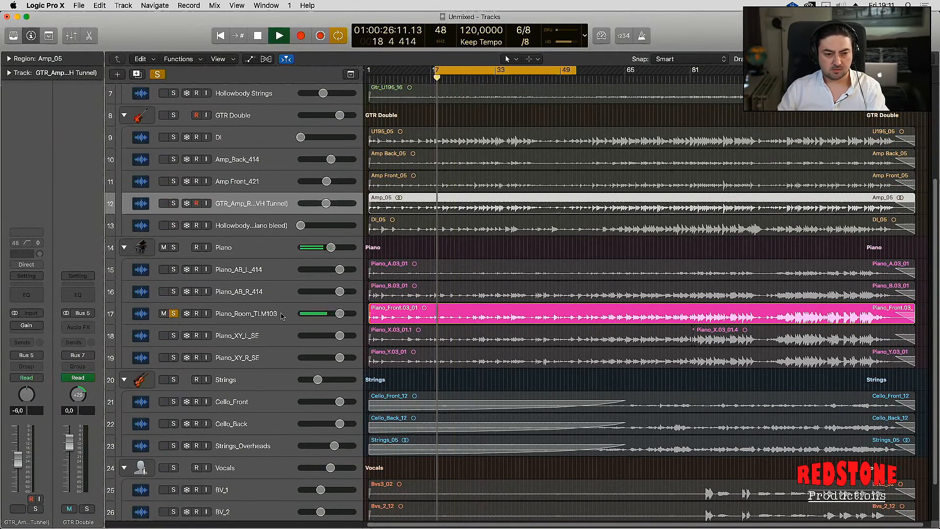
Add the piano AB and XY pairs to the soloed room mic during playback, and end by stopping and clearing all solos
click(173, 269)
click(173, 291)
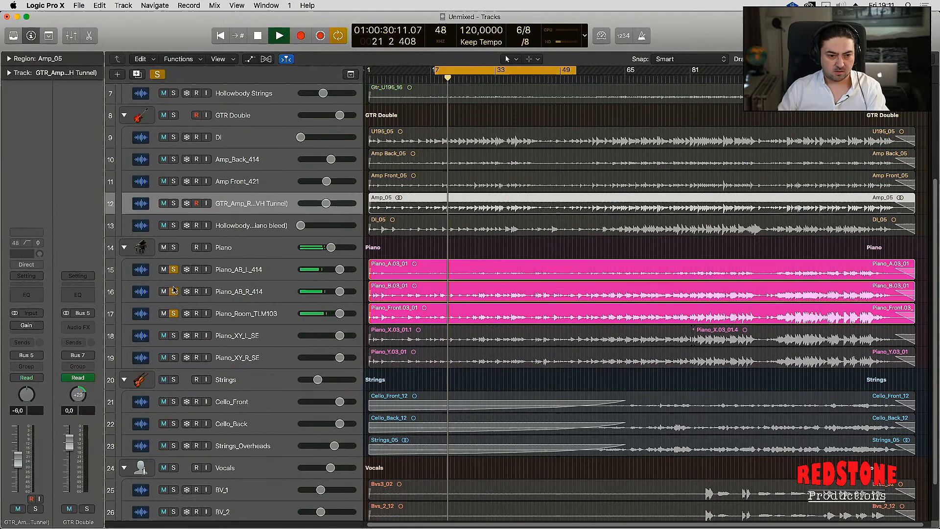
click(173, 335)
click(174, 356)
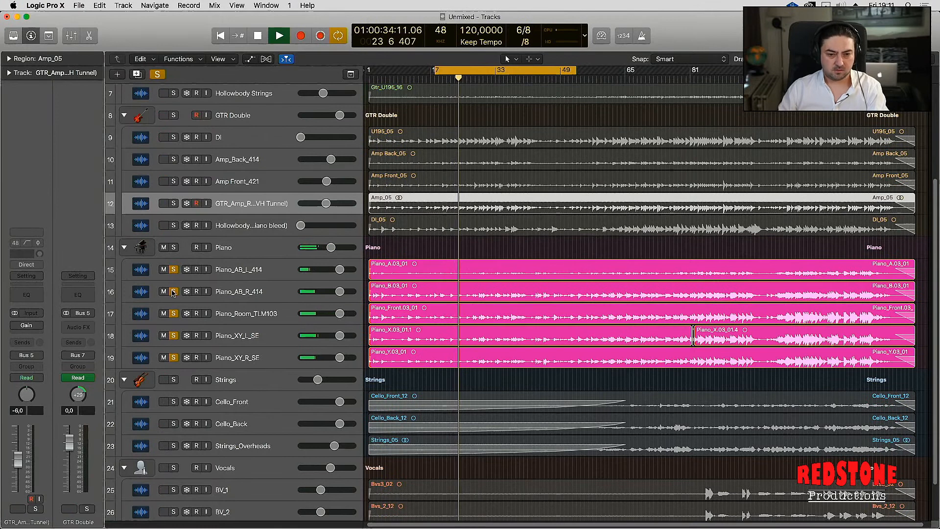
key(space)
alt+click(174, 273)
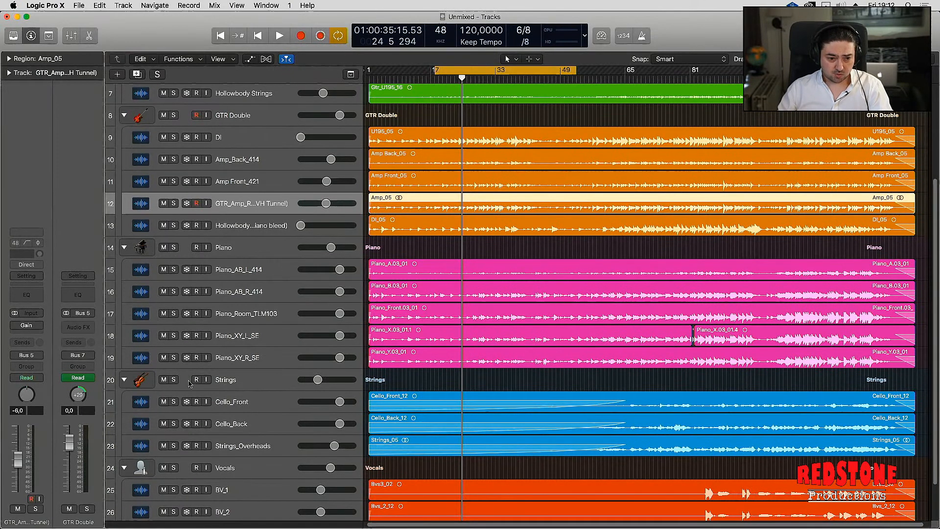
Look over the Strings stack by selecting it and its Strings_Overheads and Cello_Front tracks
click(235, 383)
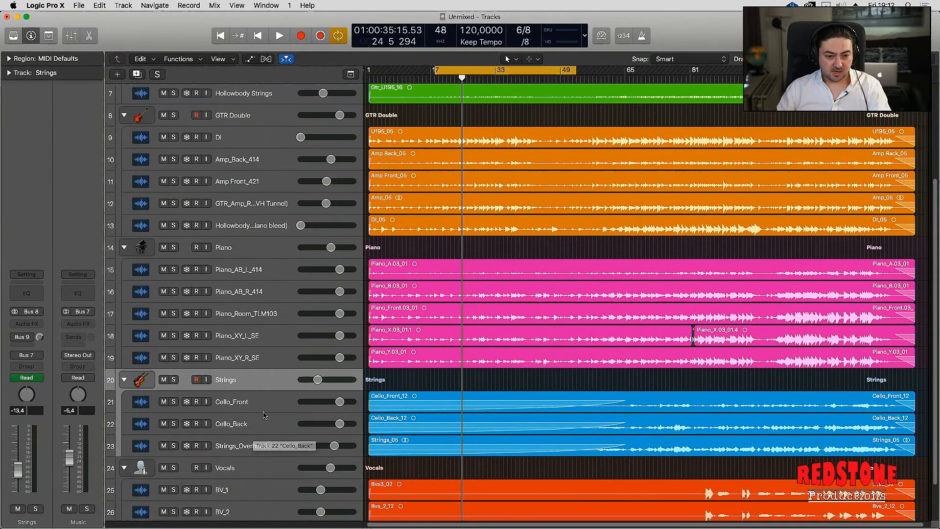
click(249, 446)
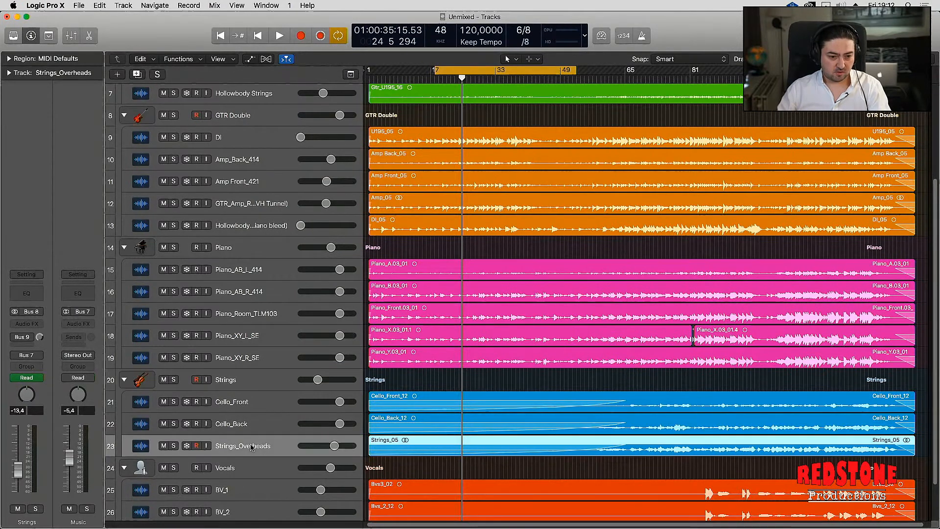
click(245, 406)
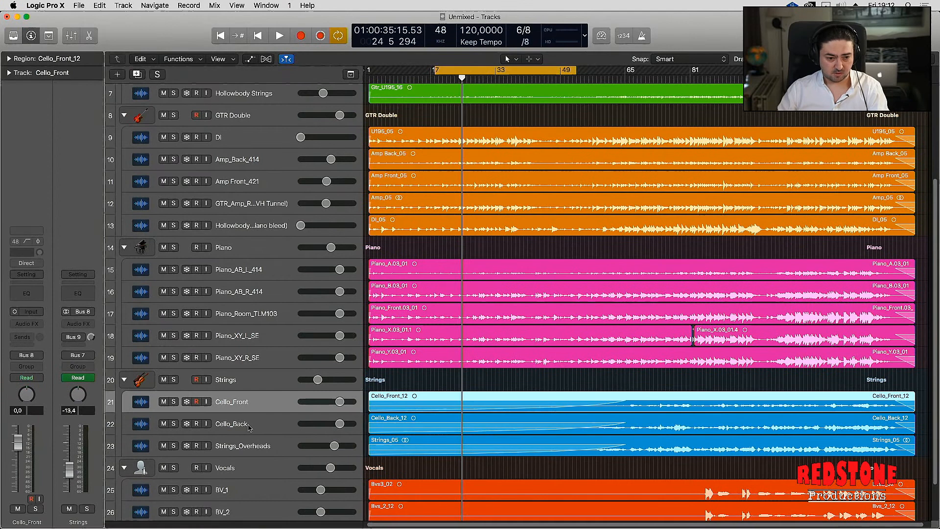
click(249, 450)
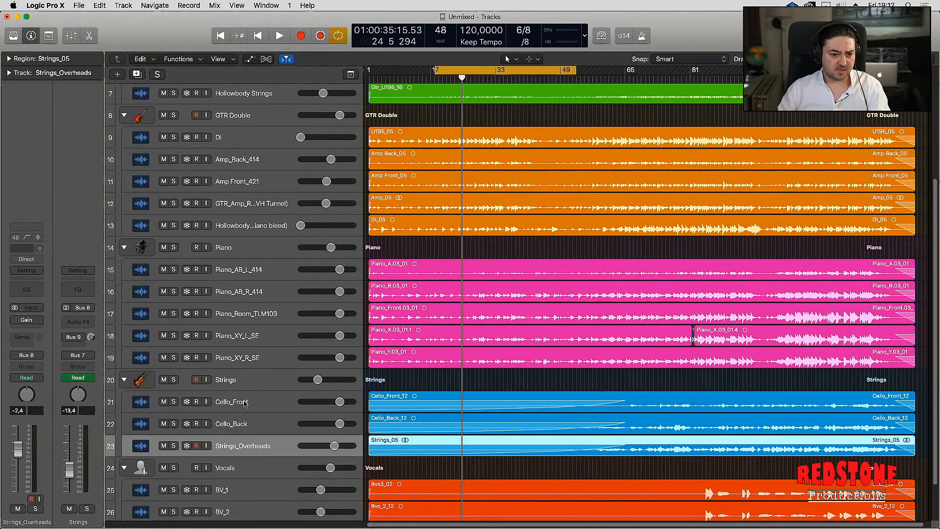
click(245, 404)
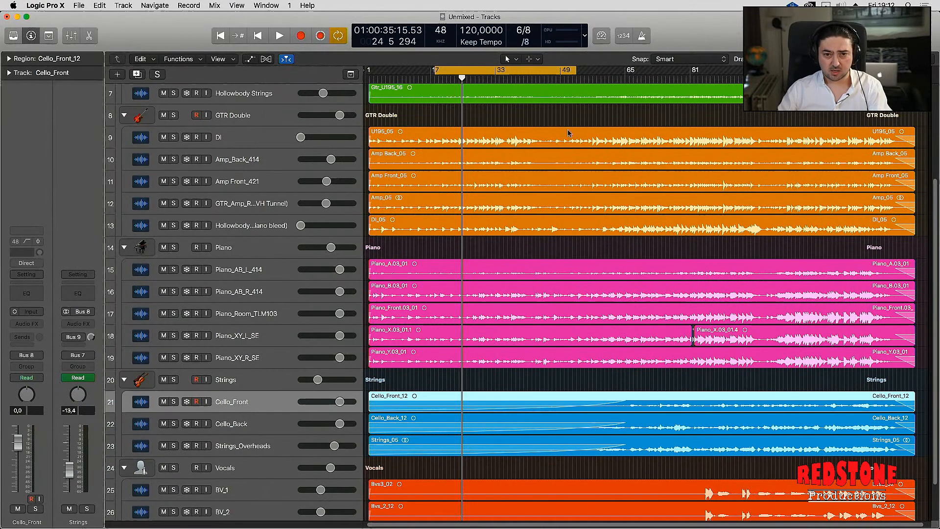
Move the cycle range to start at bar 100 and audition the soloed Strings stack from there
drag(530, 73, 856, 72)
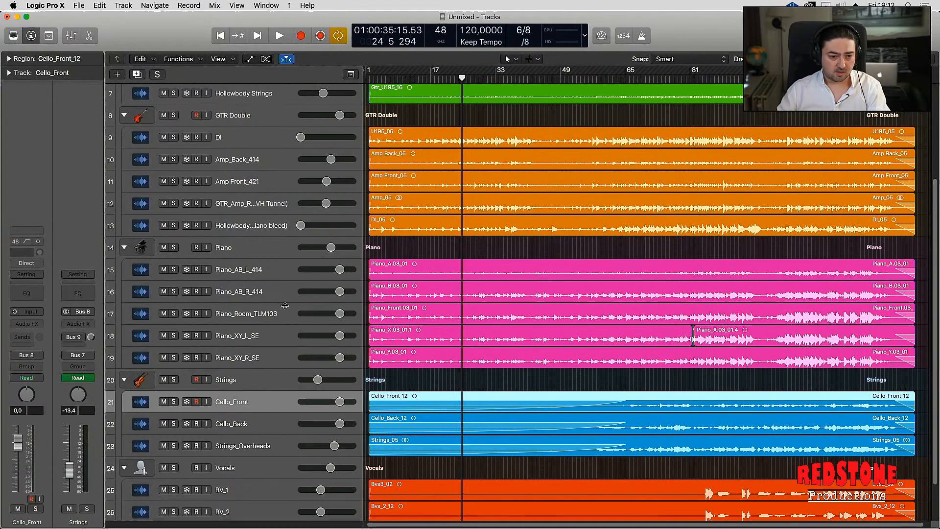
click(173, 381)
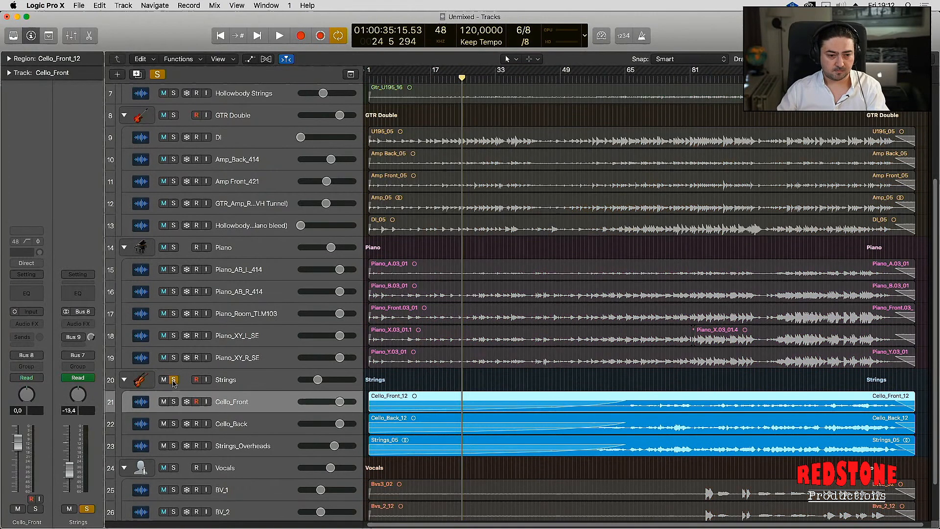
key(space)
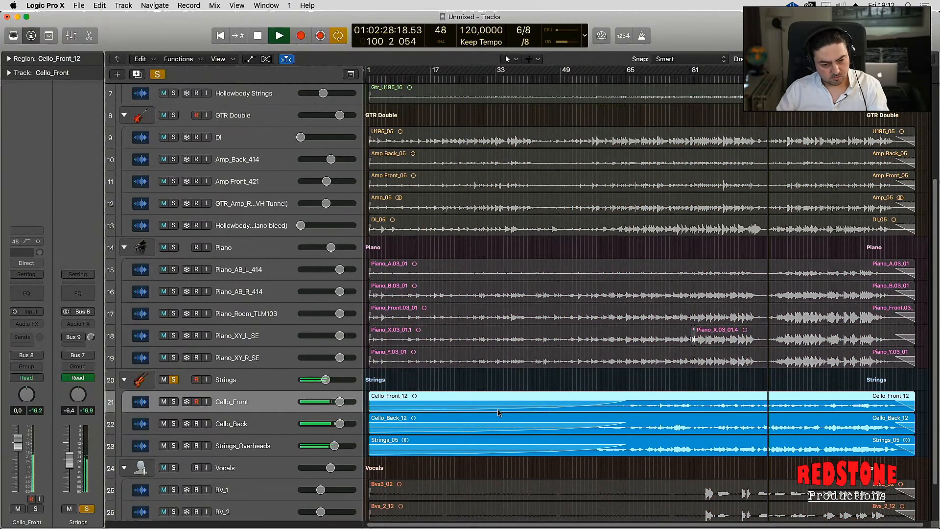
scroll(506, 406, down, 3)
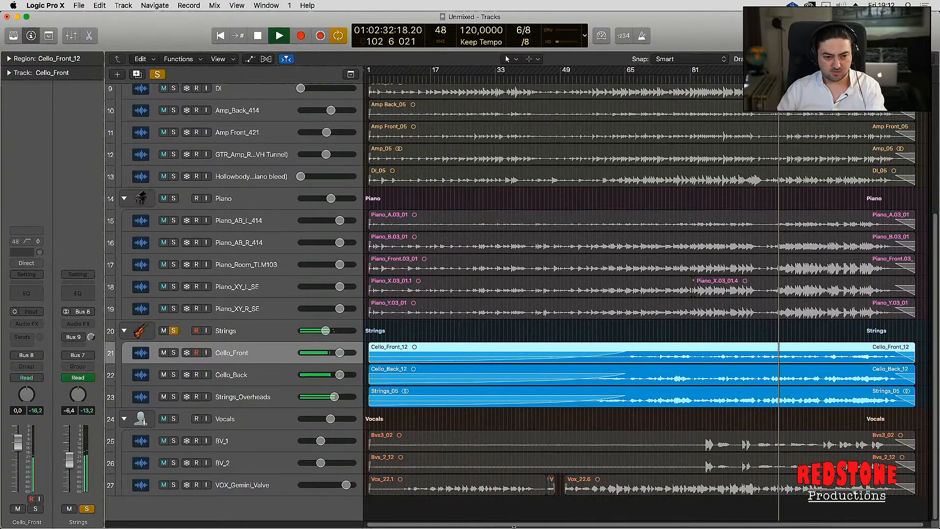
key(space)
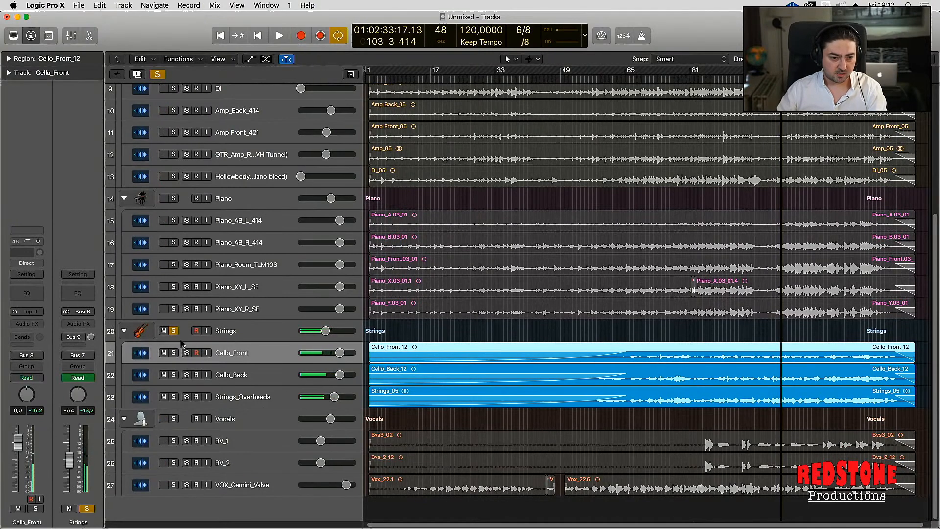
Replace the Strings stack solo with Cello_Front, play from bar 100, and compare it with Cello_Back alone and with both cello mics together
click(173, 331)
click(173, 353)
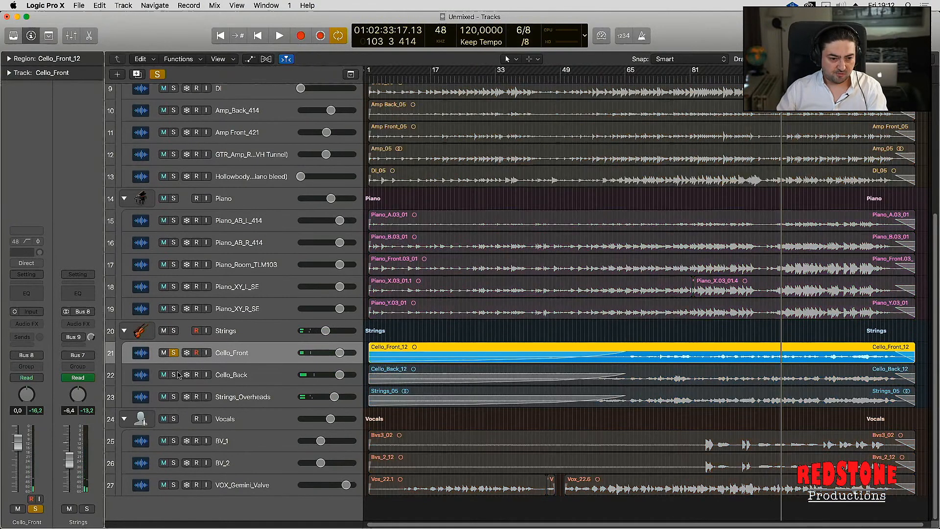
key(space)
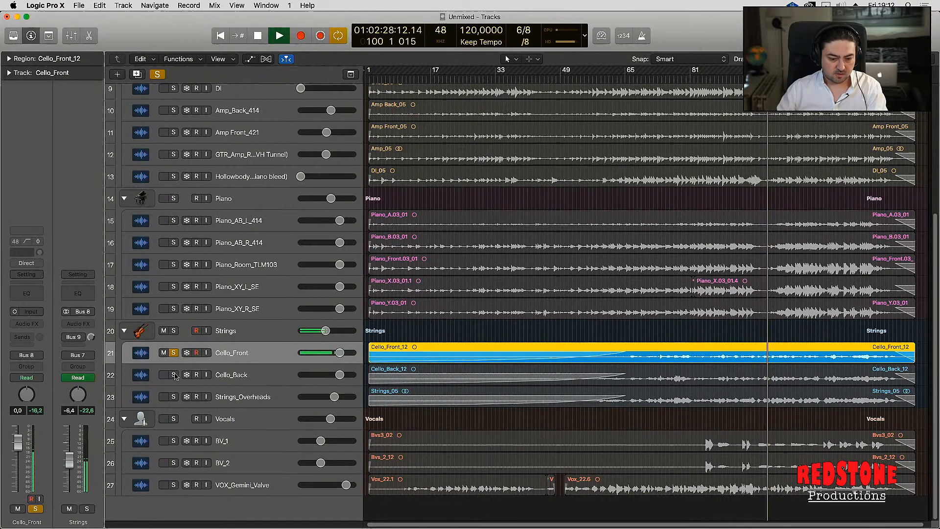
click(174, 375)
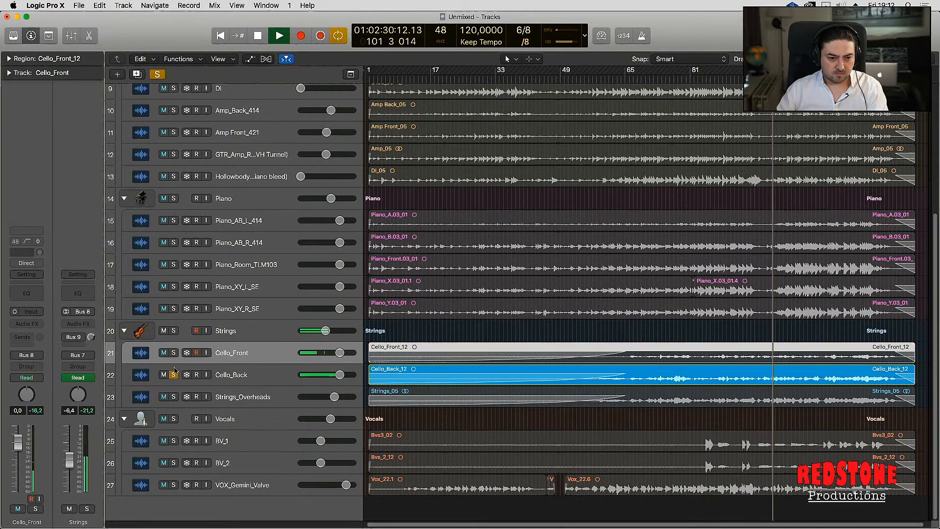
click(173, 353)
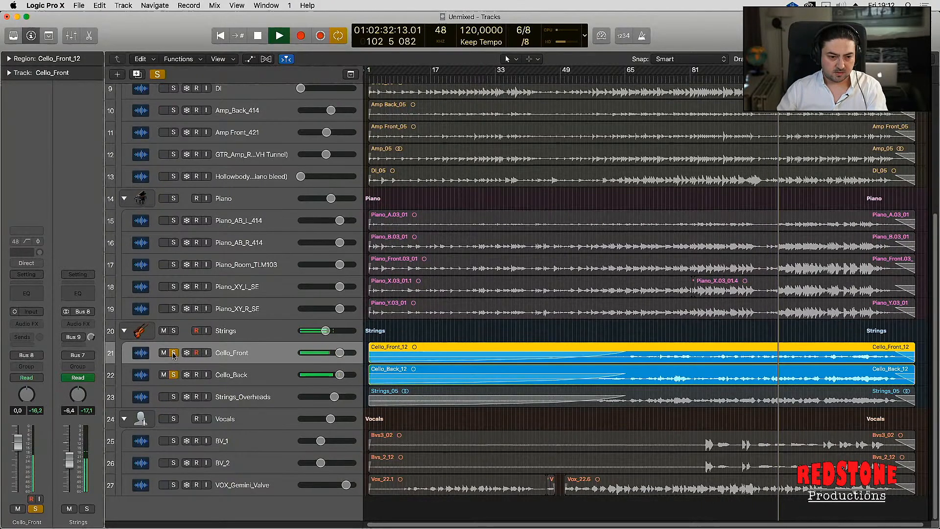
Solo only Strings_Overheads, add both cello mics, replay the blend from bar 100, and clear the solos after stopping
alt+click(174, 396)
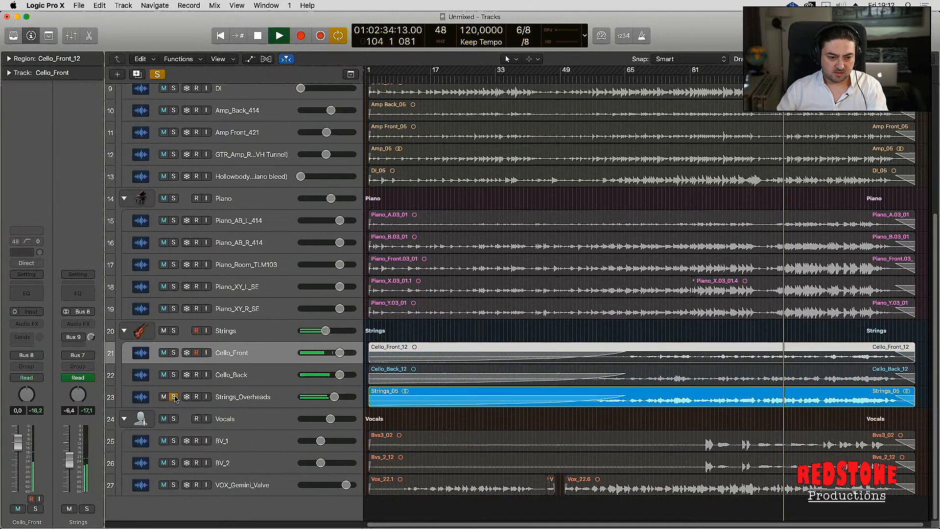
click(173, 353)
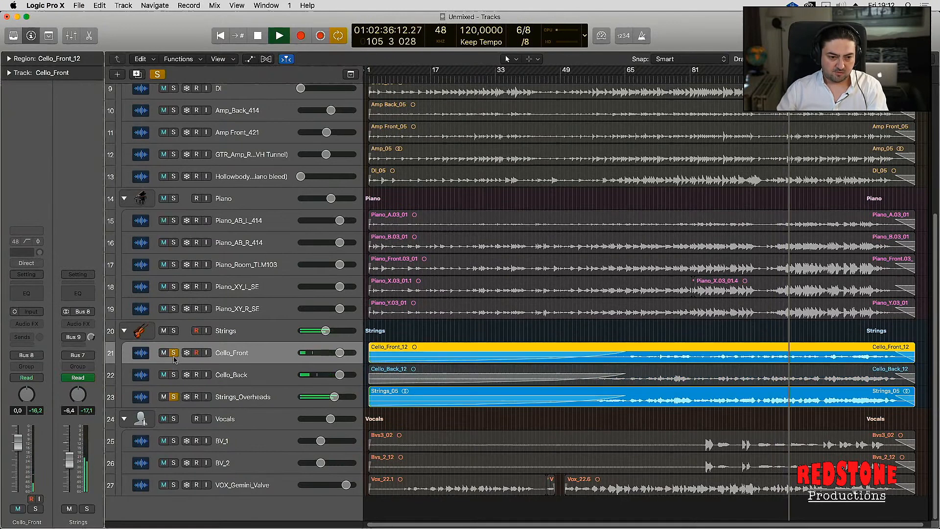
click(174, 374)
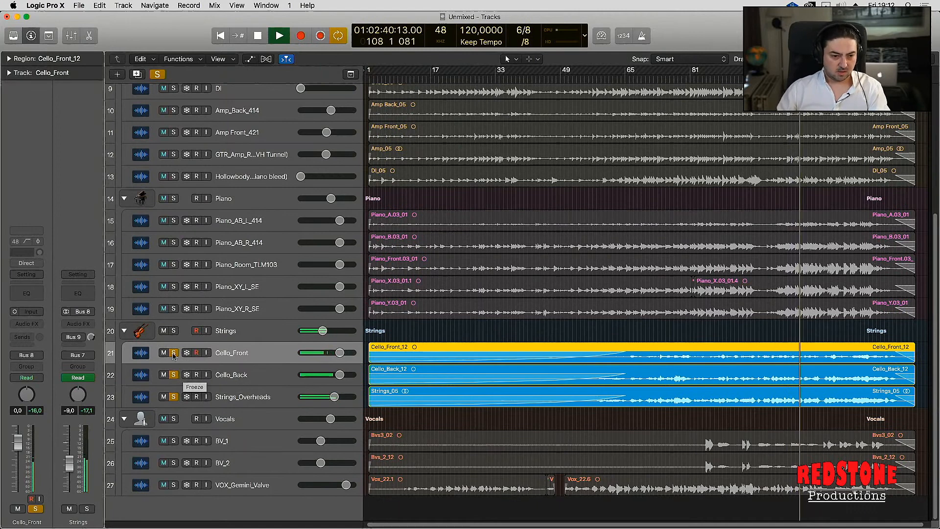
key(space)
key(space)
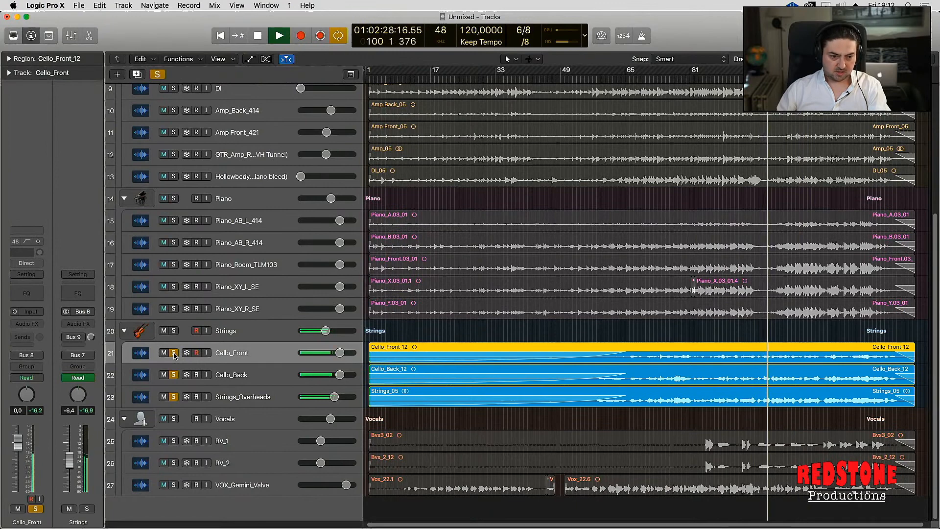
key(space)
drag(174, 353, 174, 398)
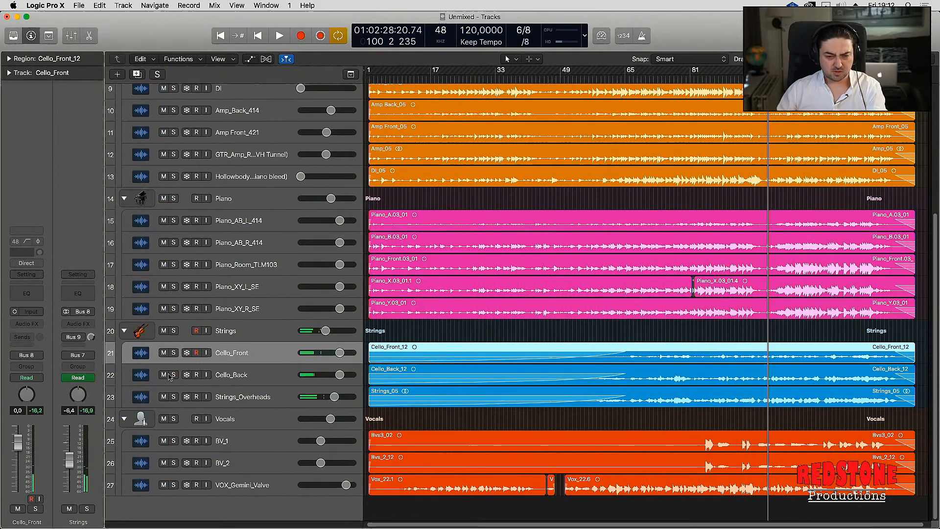
Switch to the ReadMe document in TextEdit and review the notes on missing low end, the dead room, the guitar amp, thin mix and vocals
key(super+Tab)
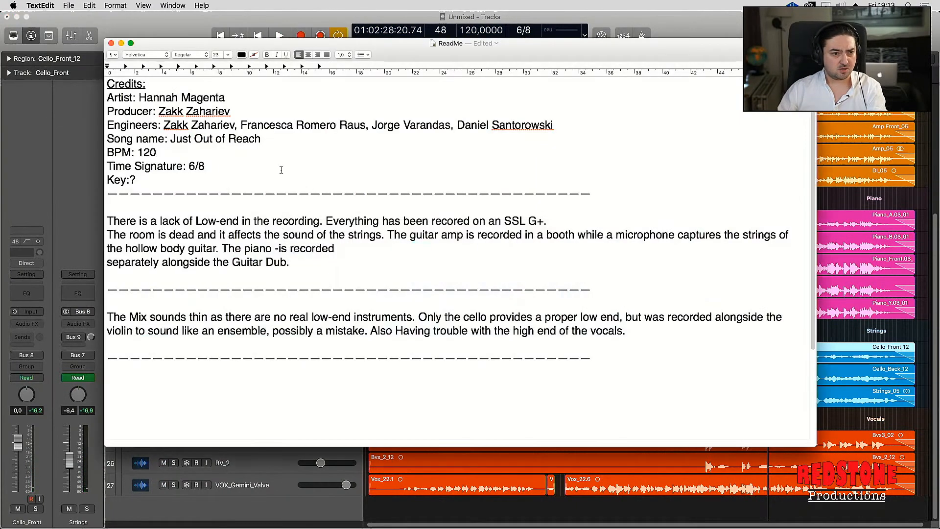
drag(167, 221, 279, 221)
click(282, 220)
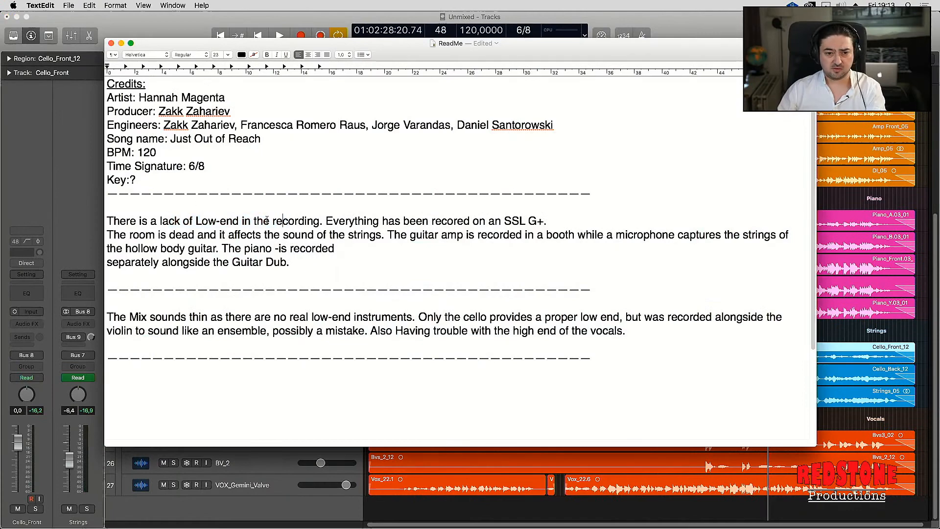
drag(126, 235, 337, 240)
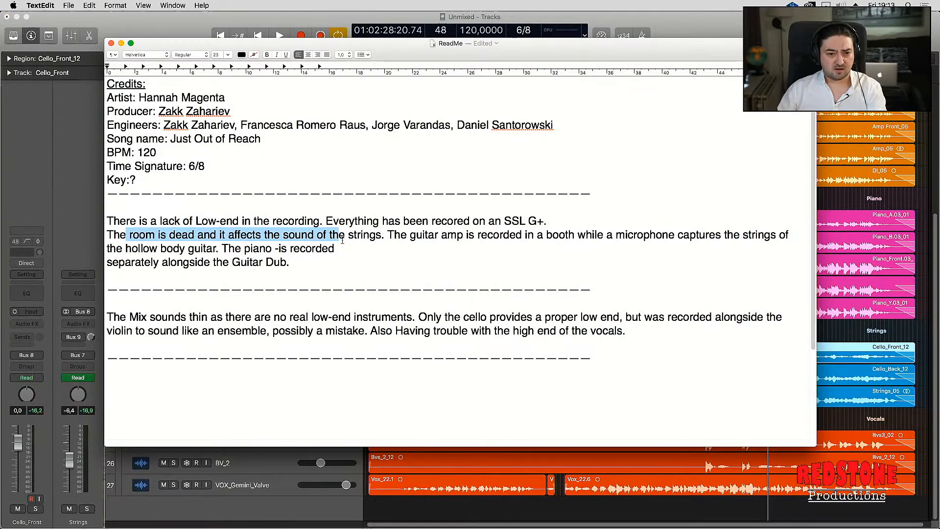
drag(489, 241, 487, 238)
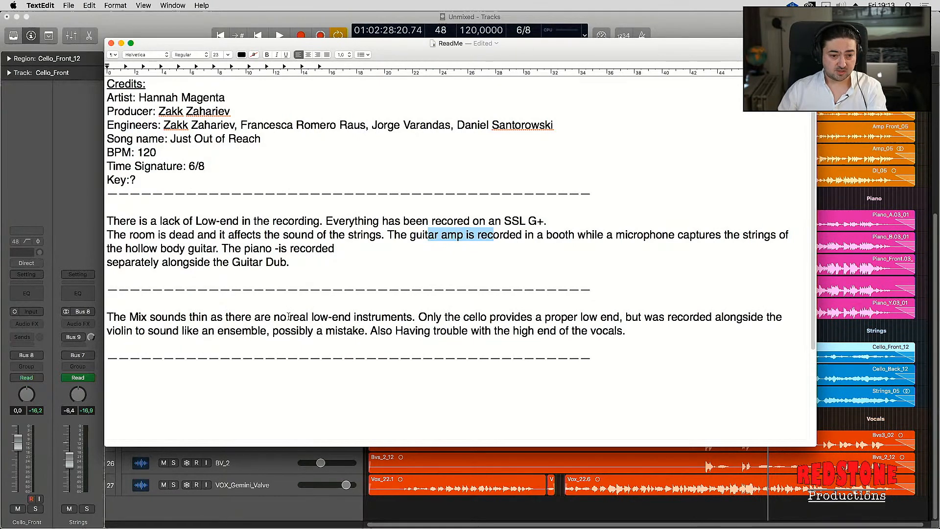
drag(275, 317, 412, 315)
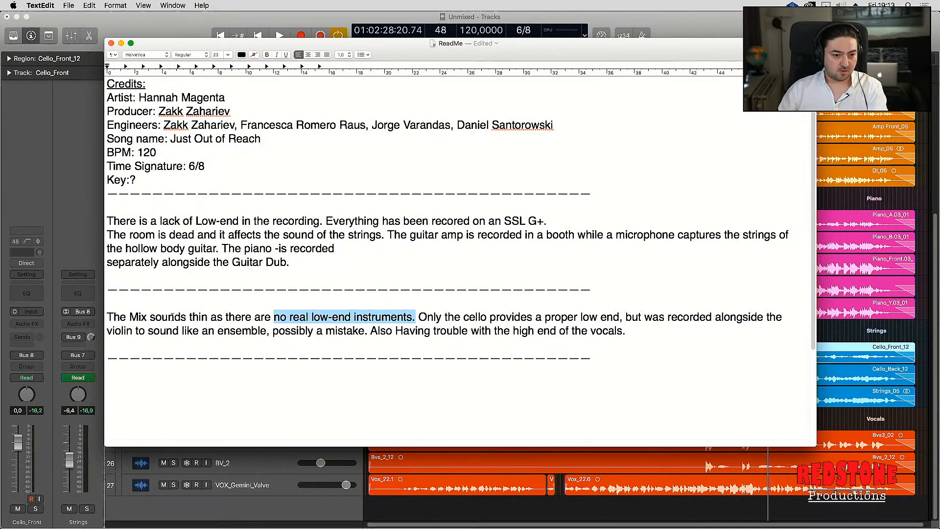
drag(129, 316, 211, 316)
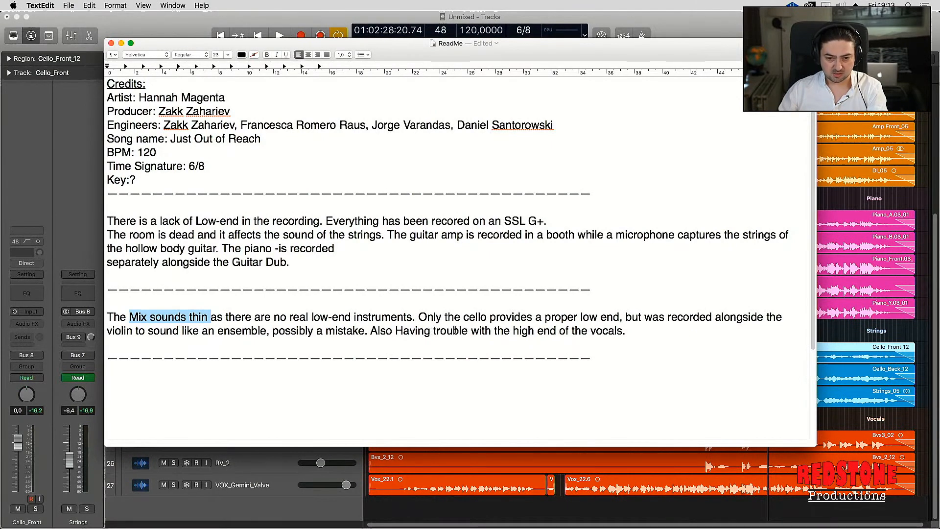
drag(572, 331, 633, 331)
click(632, 332)
Return to Logic Pro X, solo VOX_Gemini_Valve, play it from bar 100, and select the track to show its channel strip
key(super+Tab)
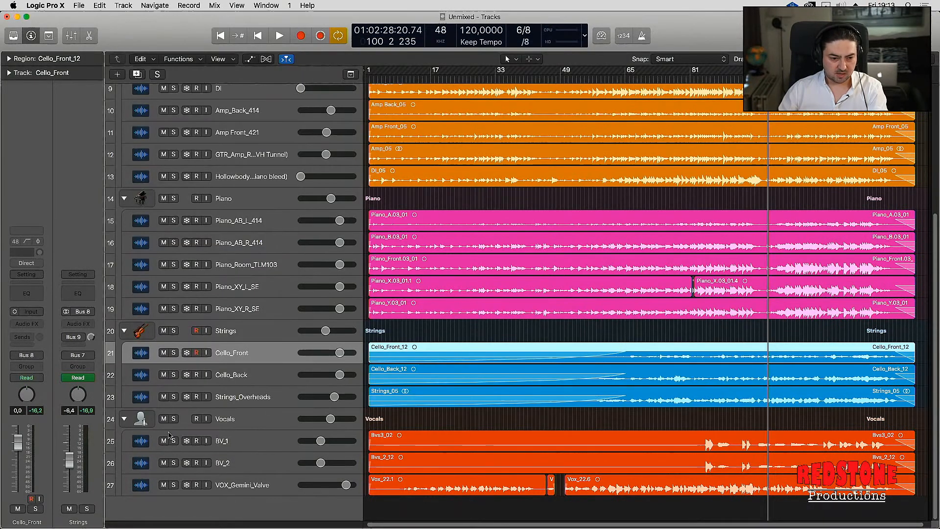
click(173, 485)
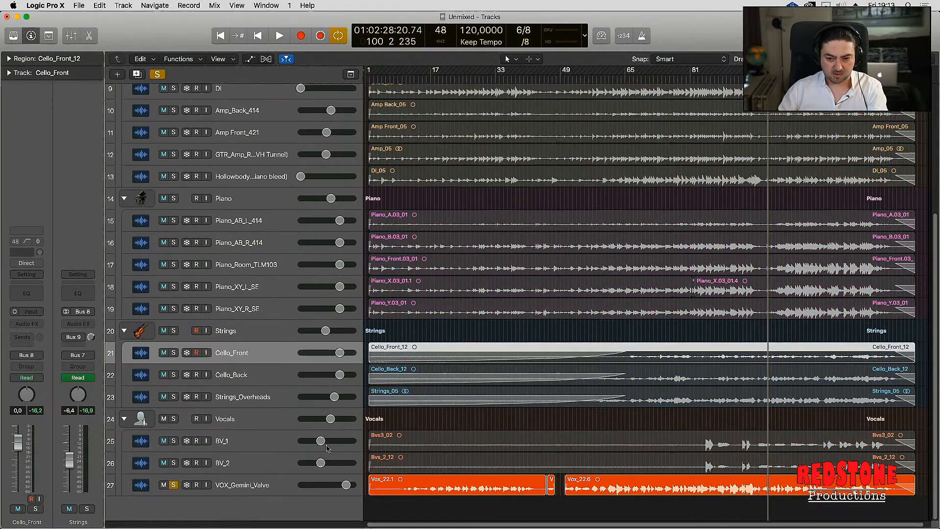
key(space)
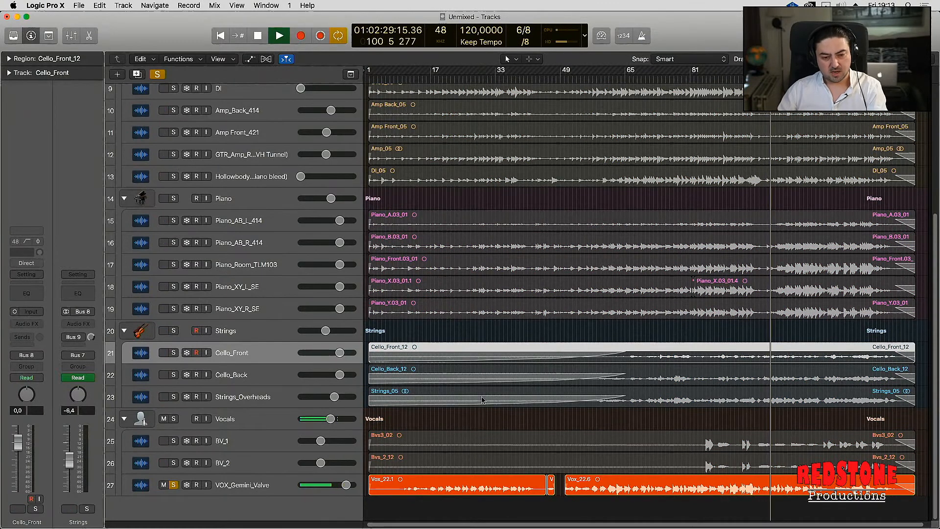
click(263, 486)
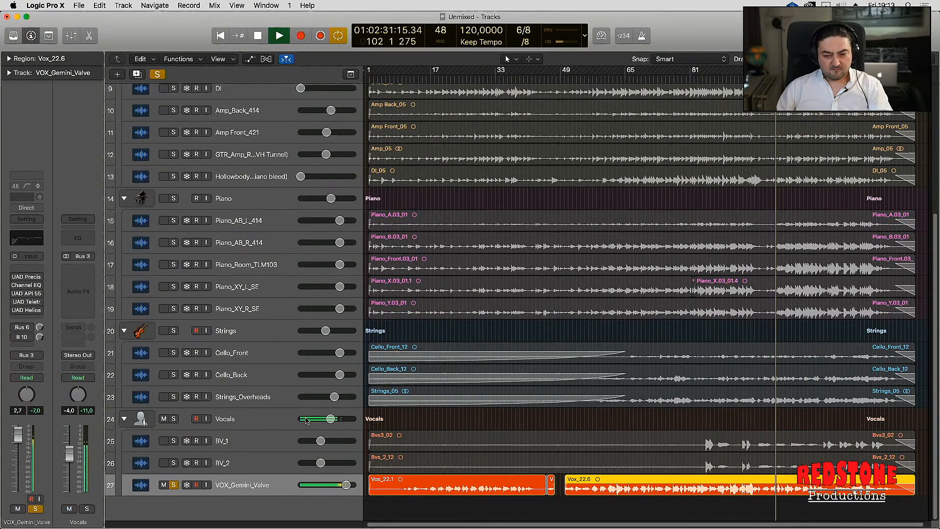
Continue auditioning the soloed VOX_Gemini_Valve up to bar 106, stop playback and clear its solo
key(space)
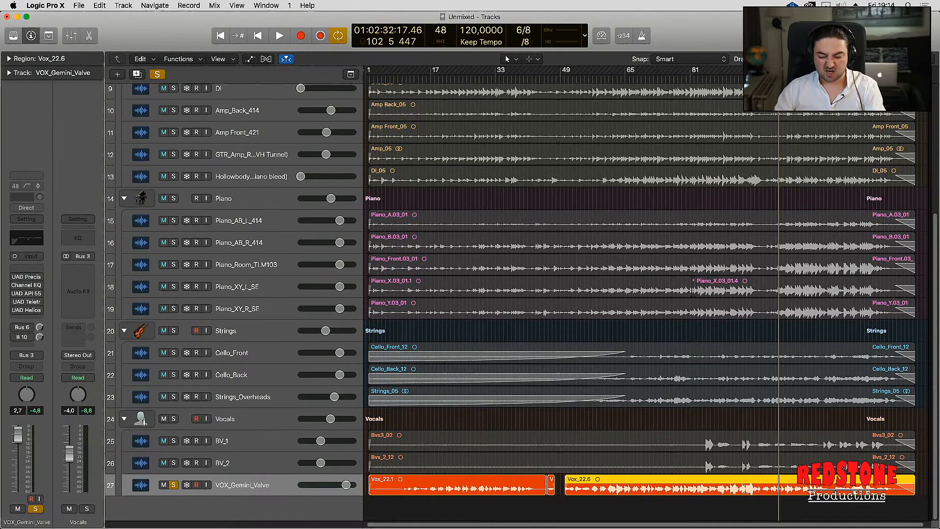
key(space)
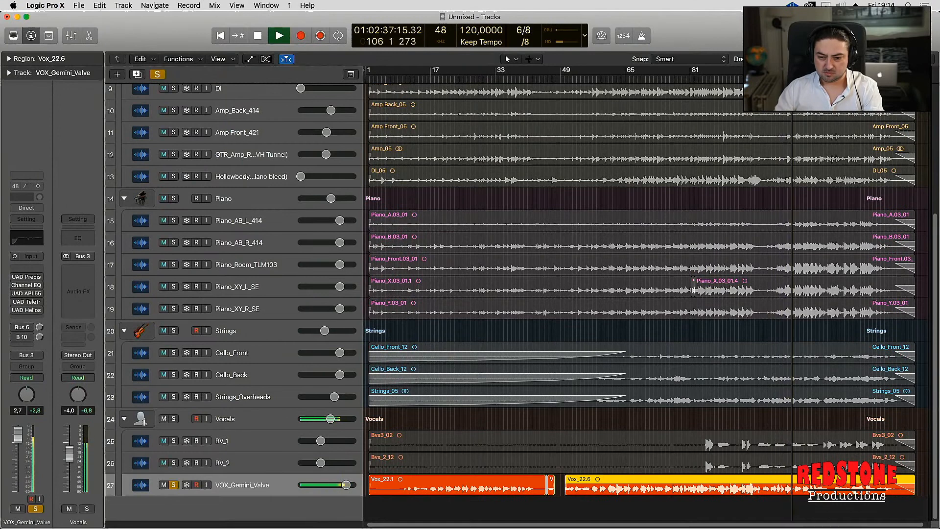
key(space)
key(s)
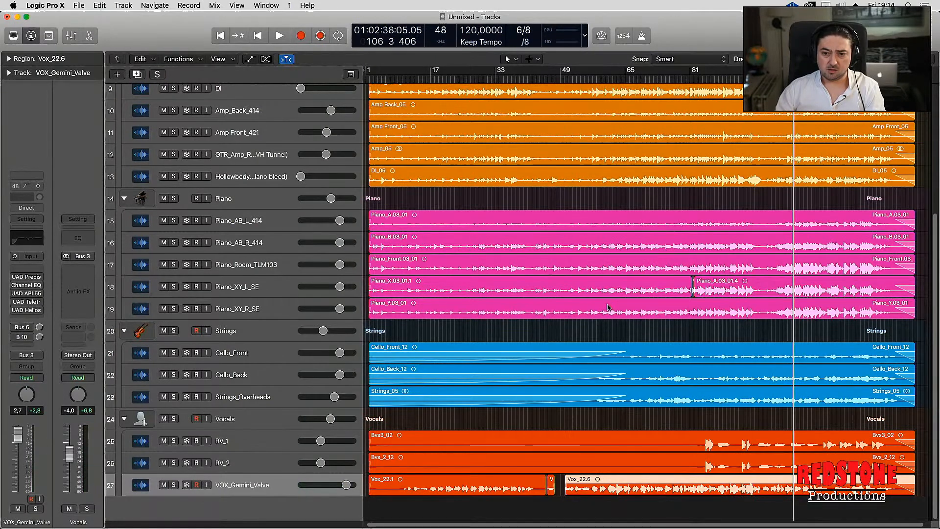
Move the playhead to bar 81 and unmute the short muted region on Piano_XY_L_SE
click(694, 79)
drag(694, 79, 691, 80)
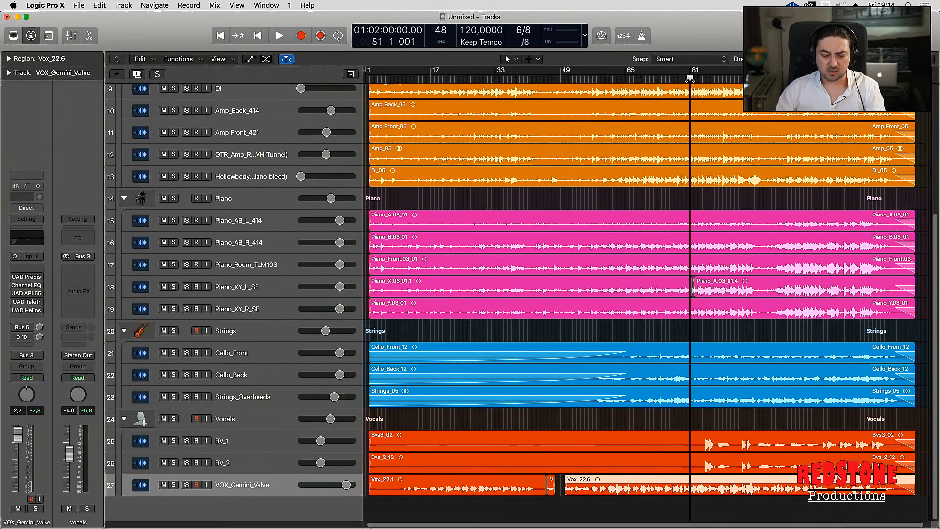
key(super+Right)
key(super+Right)
key(super+Right)
key(super+Right)
key(super+Right)
key(super+Right)
key(super+Right)
key(super+Right)
key(space)
key(space)
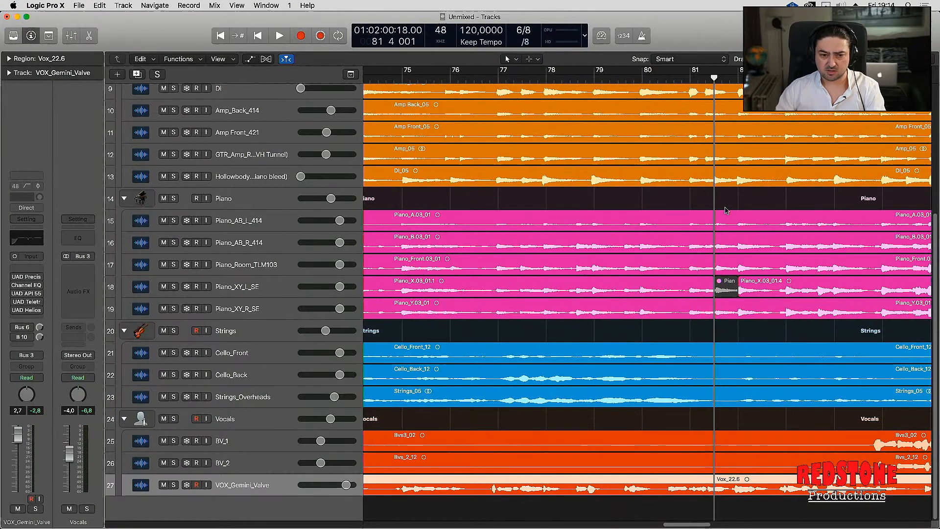
click(732, 285)
key(ctrl+m)
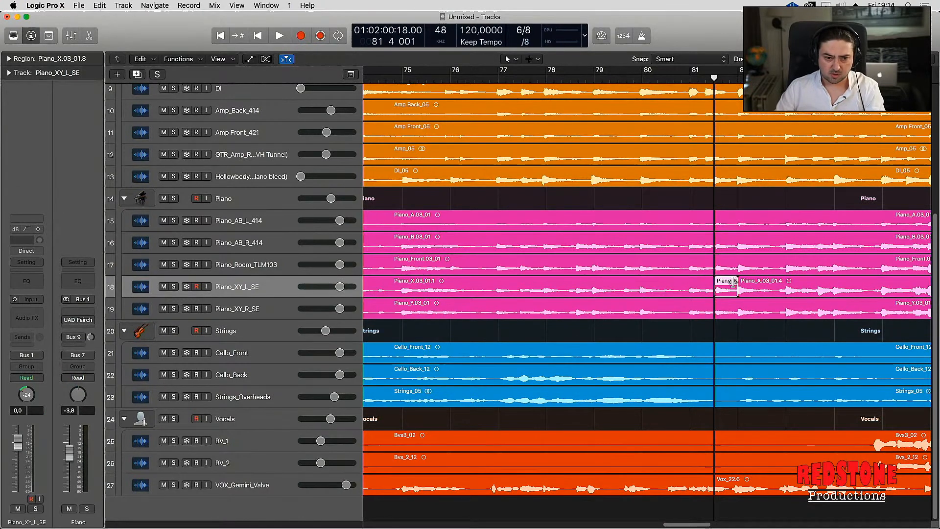
Solo Piano_XY_L_SE, set a cycle range from bar 80 through bar 82, and play across the unmuted region
key(s)
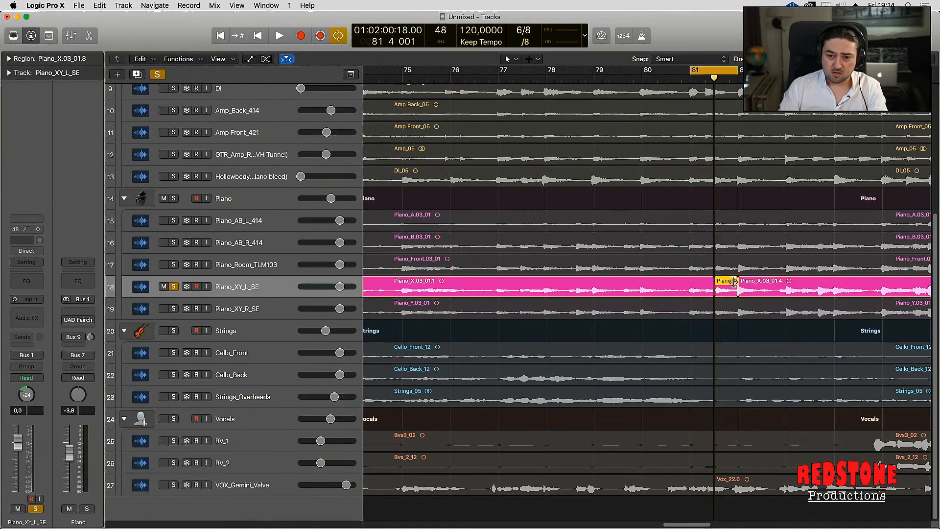
click(738, 73)
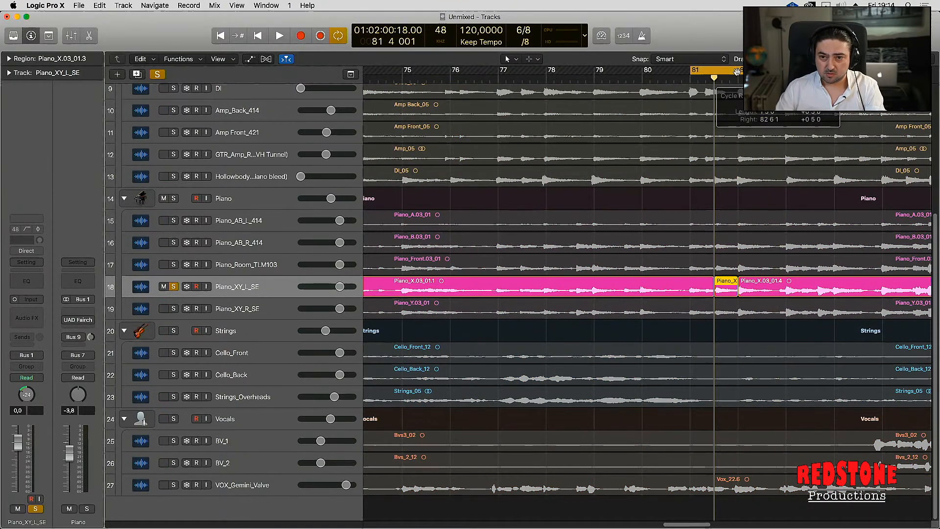
drag(691, 73, 640, 75)
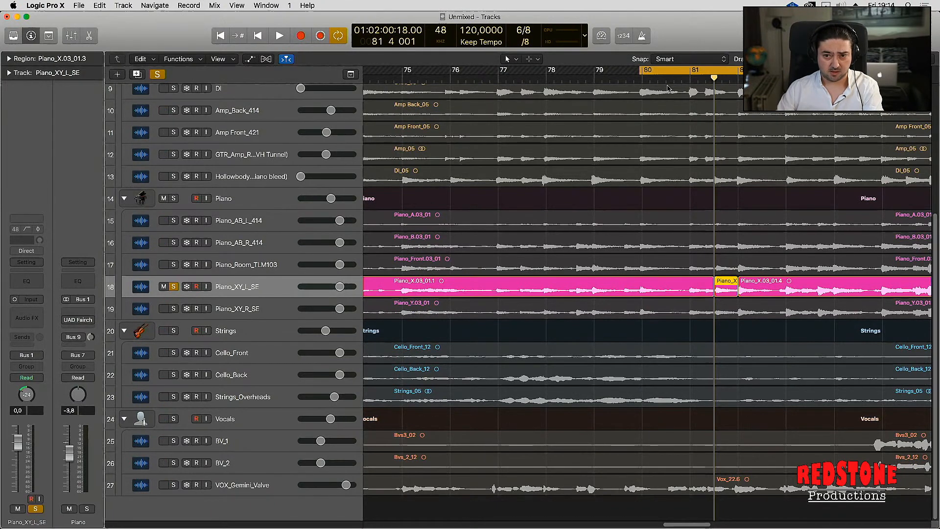
key(space)
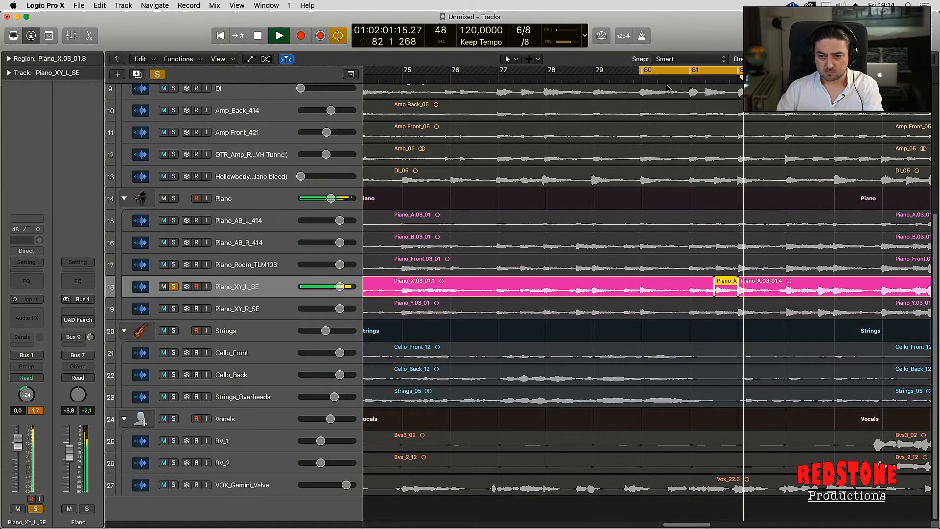
key(space)
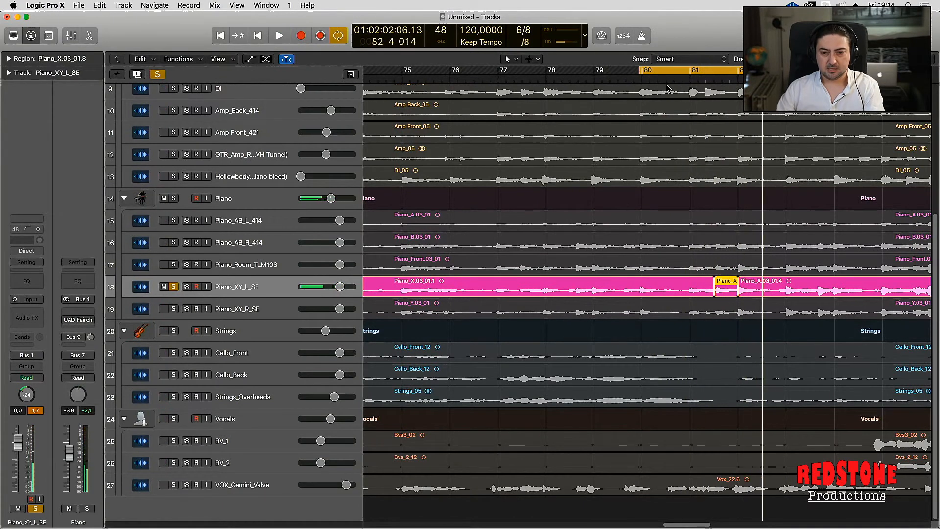
Mute the short Piano_XY_L_SE region again, turn off cycling, audition the soloed Piano stack from bar 81, and clear the solo
key(ctrl+m)
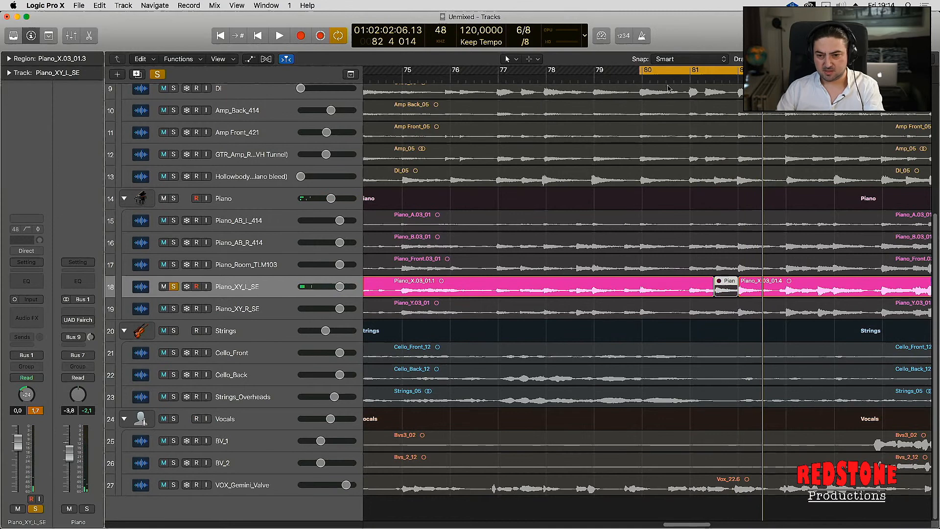
key(c)
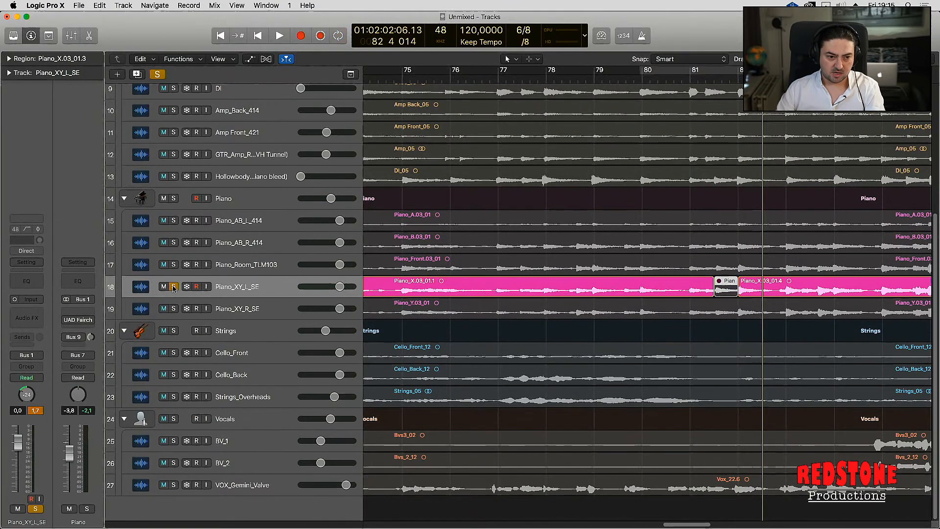
click(173, 198)
click(174, 287)
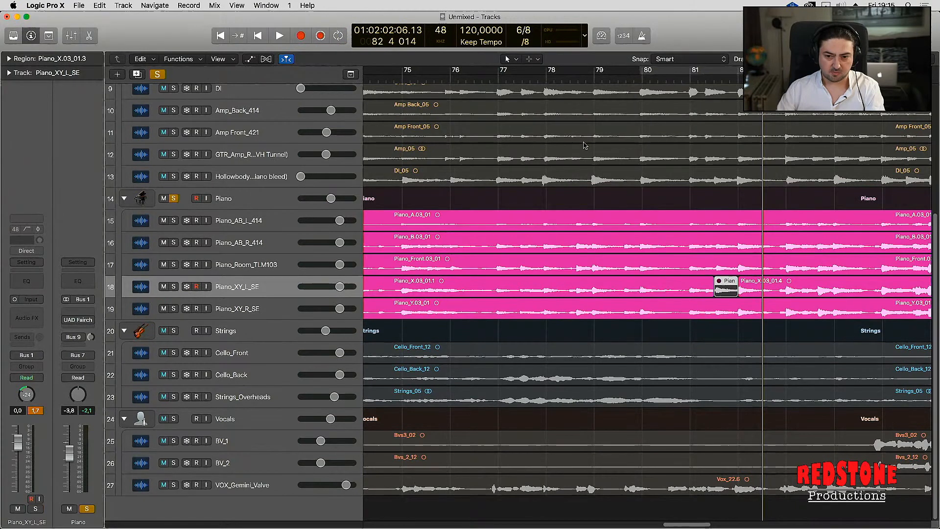
click(690, 78)
key(space)
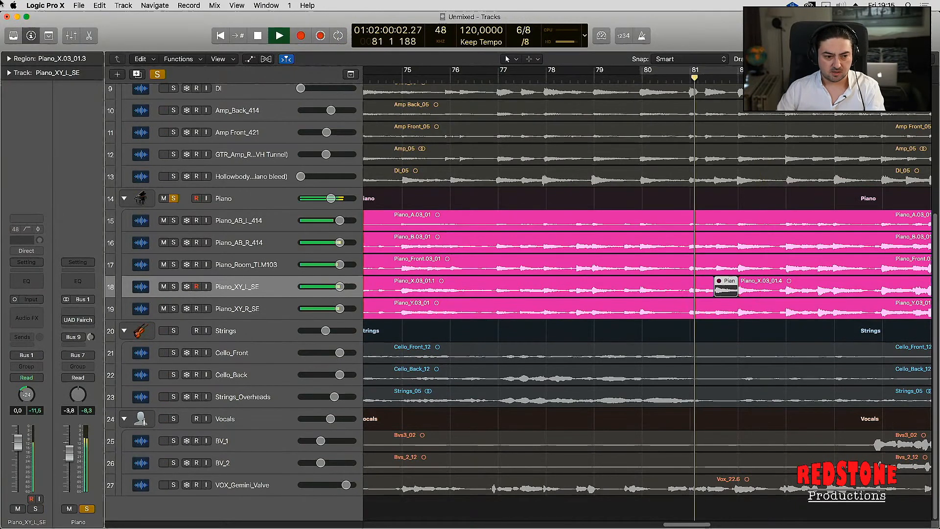
key(space)
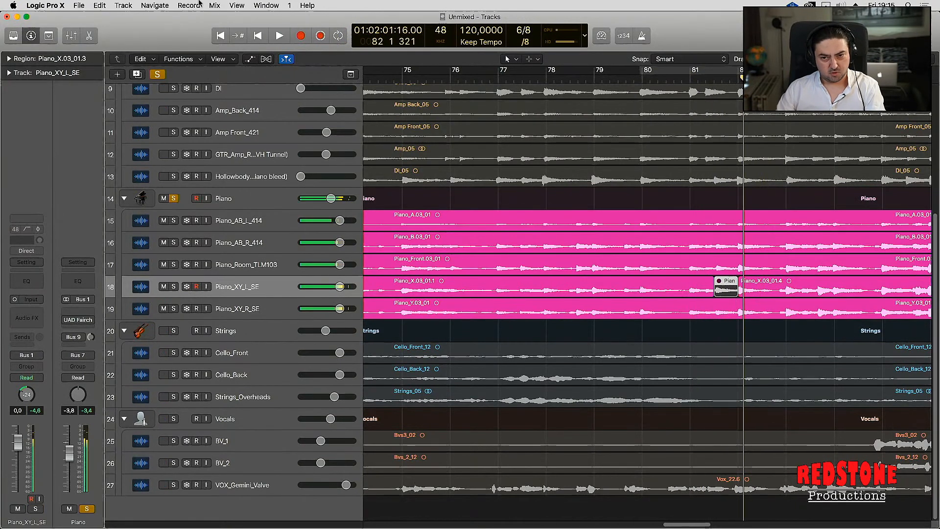
click(173, 198)
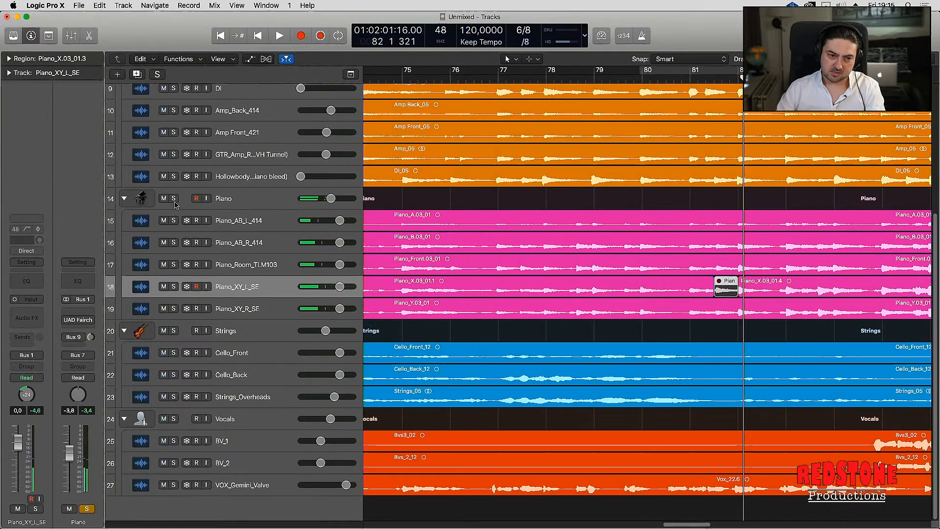
Play the full arrangement from bar 80 past the muted piano region and stop in bar 82
click(639, 78)
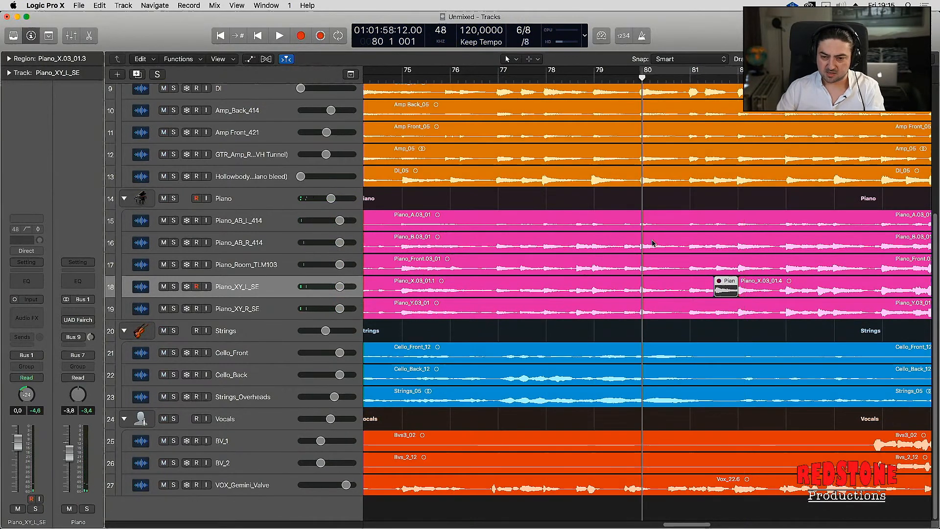
key(space)
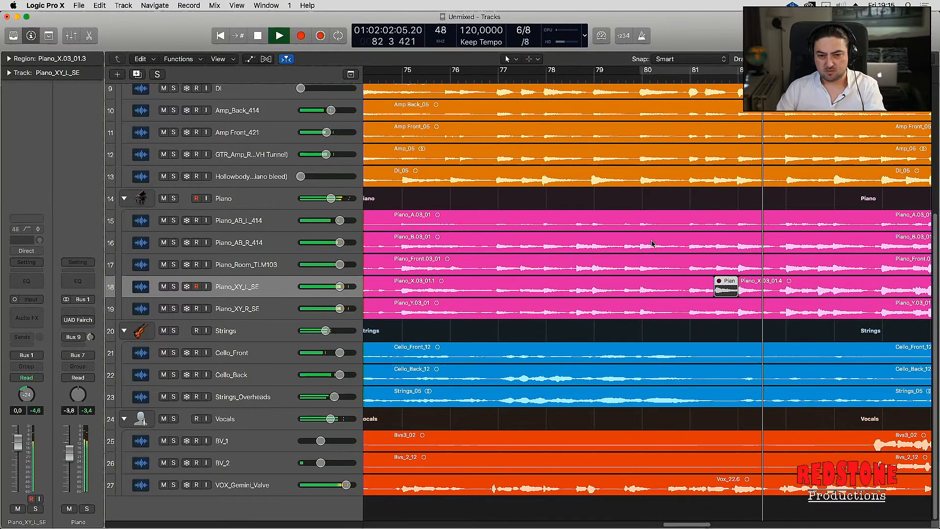
key(space)
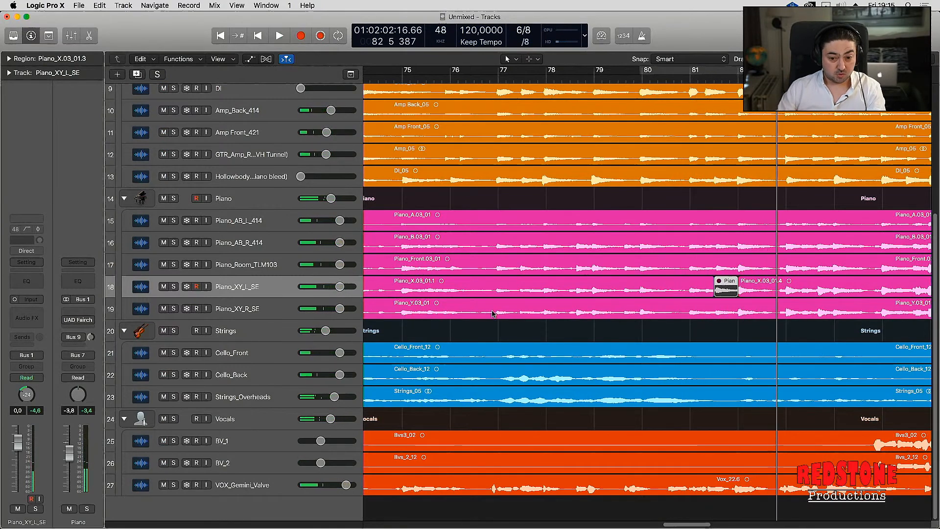
Place the playhead at bar 47 and extend the start of the Vox_22.6 region back over the gap before it
key(super+Left)
key(super+Left)
key(super+Left)
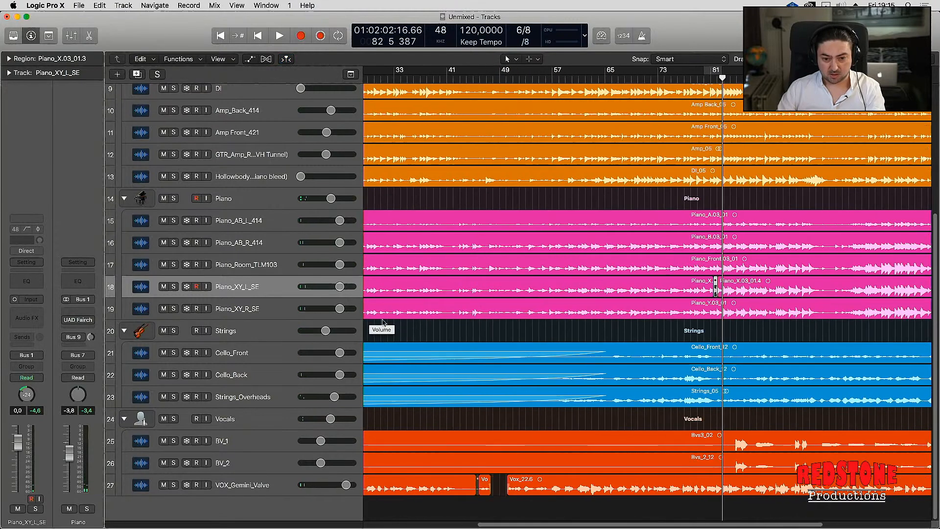
click(472, 79)
drag(472, 79, 486, 79)
scroll(713, 283, up, 3)
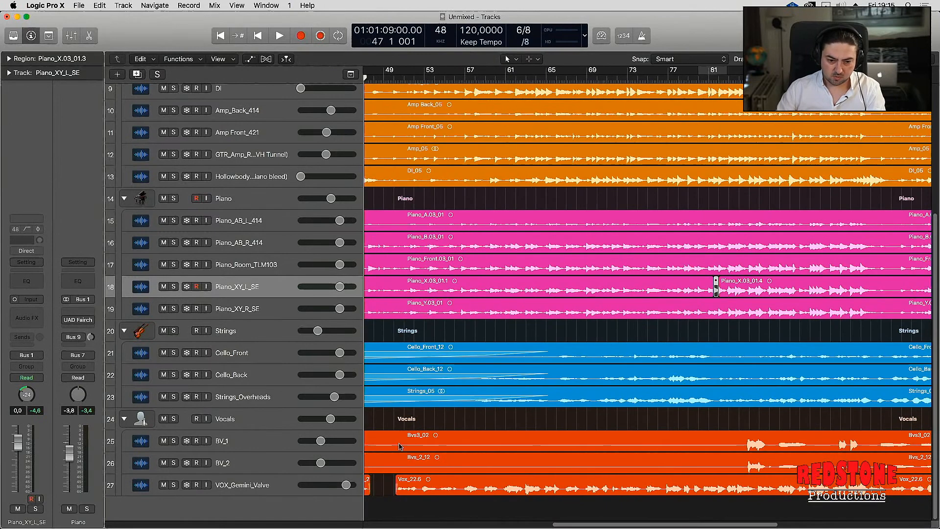
click(408, 490)
key(super+Right)
key(super+Right)
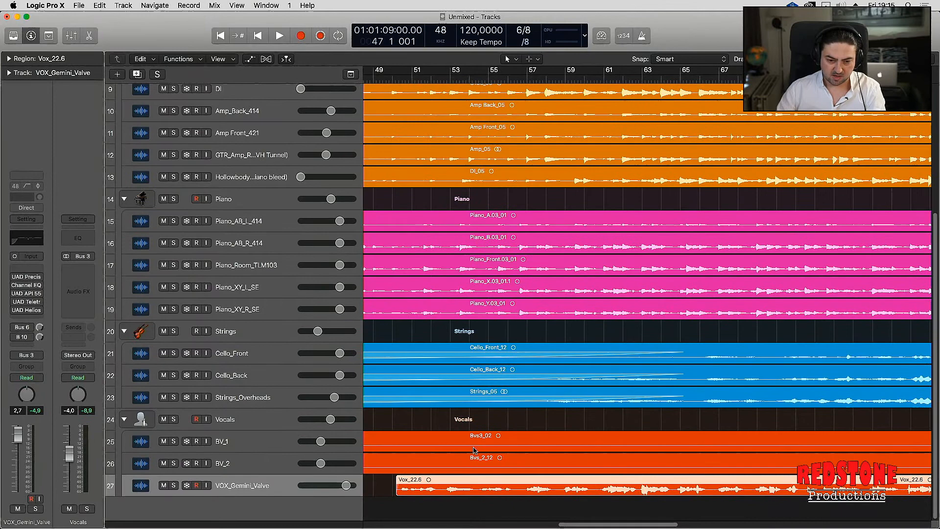
key(super+Left)
key(super+Left)
drag(397, 491, 372, 490)
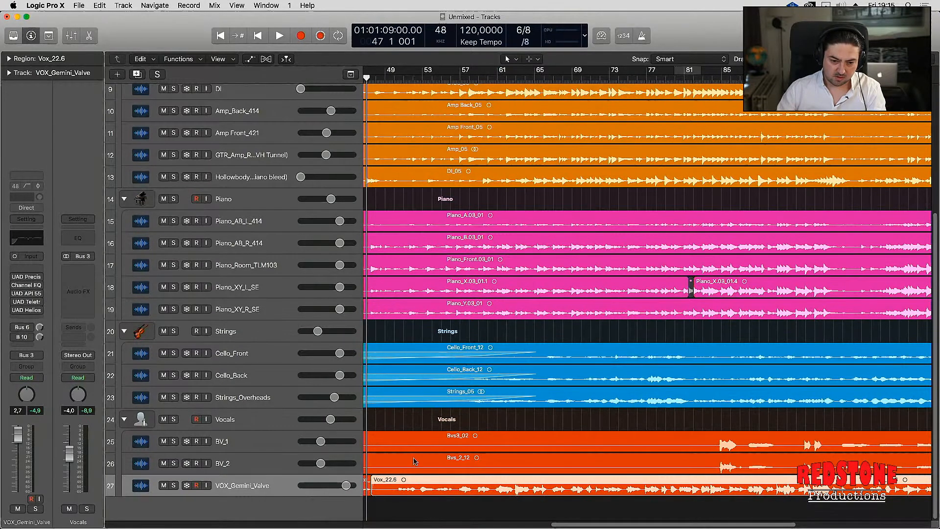
Solo VOX_Gemini_Valve and play the extended vocal region from bar 47, stopping in bar 48
key(ctrl+s)
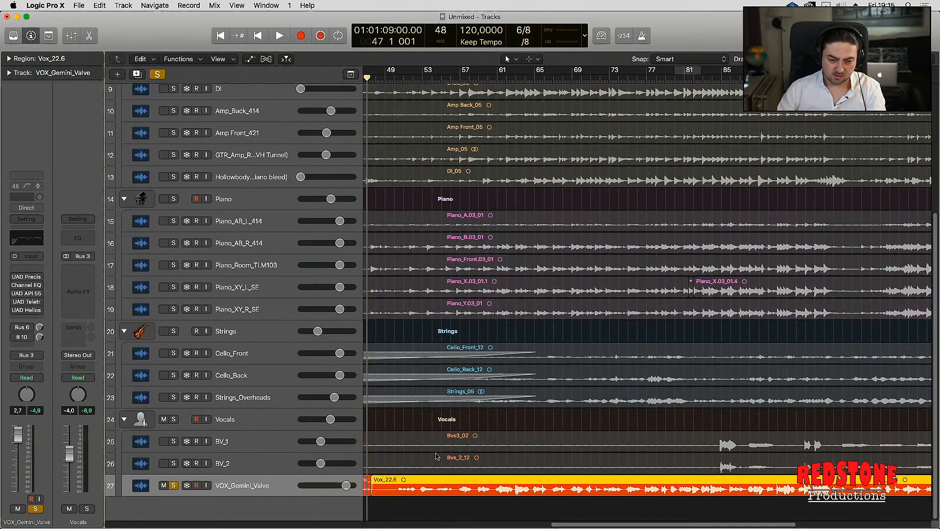
key(z)
key(space)
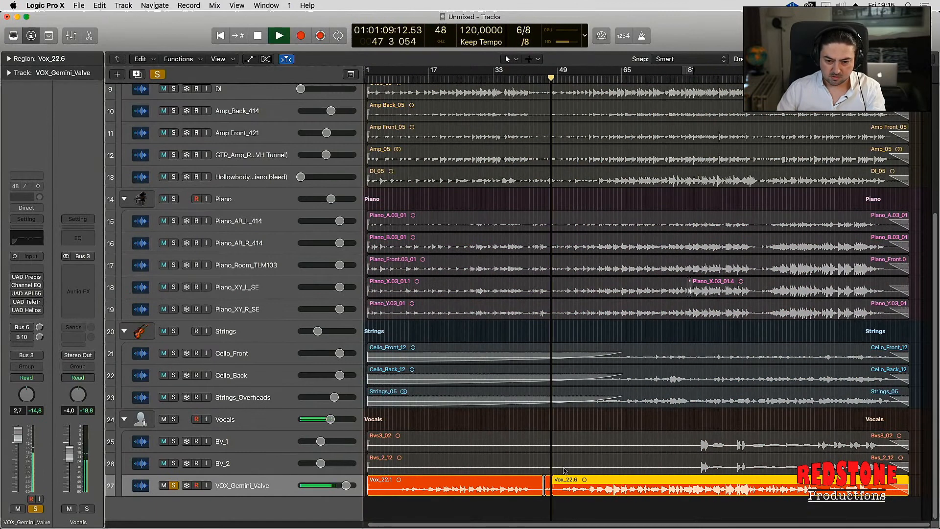
key(space)
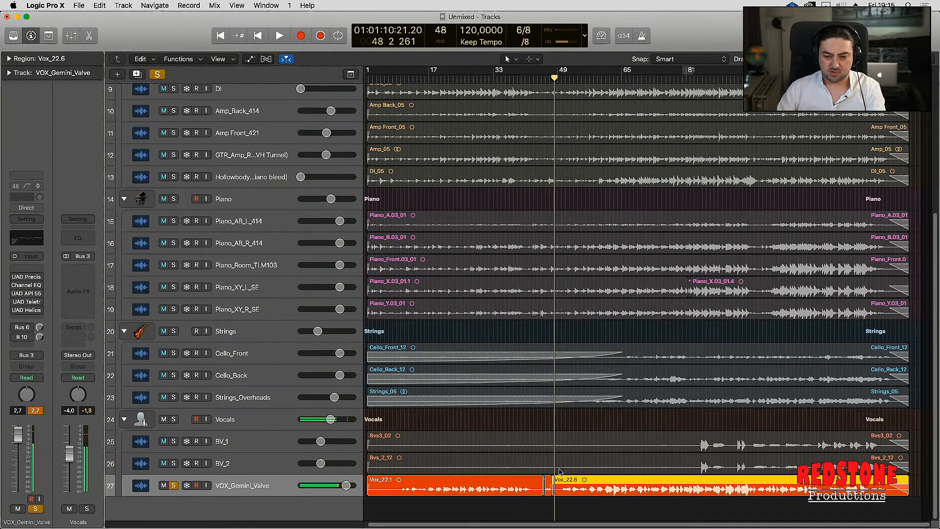
Cycle VOX_Gemini_Valve from about bar 46 to bar 49, play the uncovered audio, and undo the Vox_22.6 extension
key(super+Right)
key(super+Right)
key(super+Right)
key(super+Right)
key(super+Right)
key(super+Right)
key(super+Down)
key(super+Down)
key(super+Down)
key(super+Down)
key(super+Down)
key(super+Down)
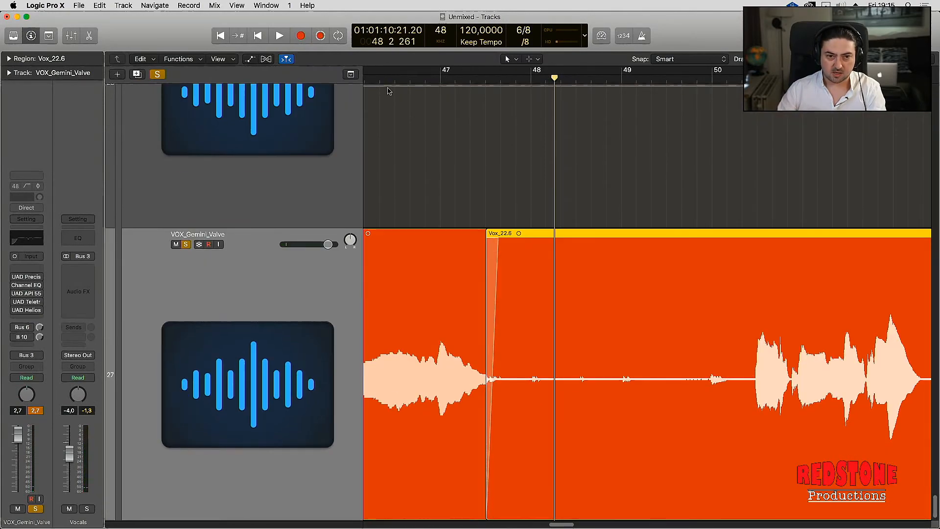
drag(376, 72, 667, 73)
key(space)
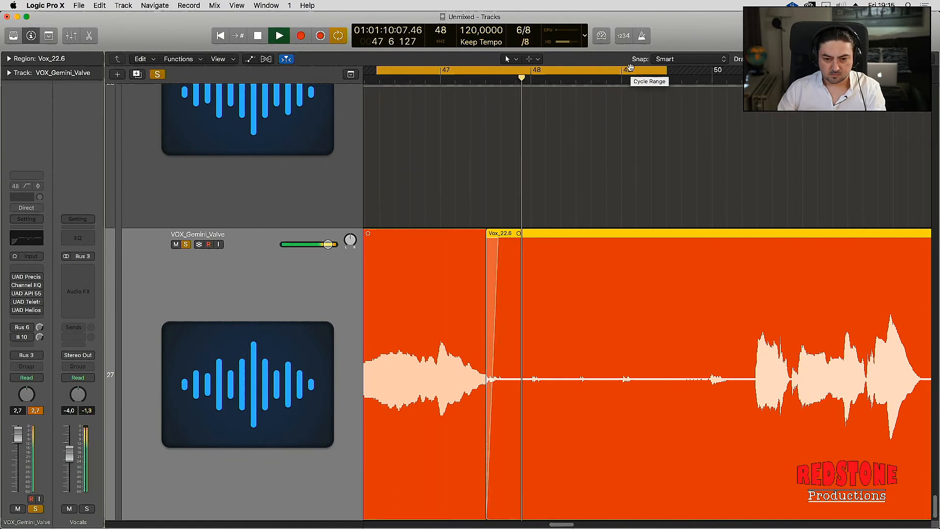
key(space)
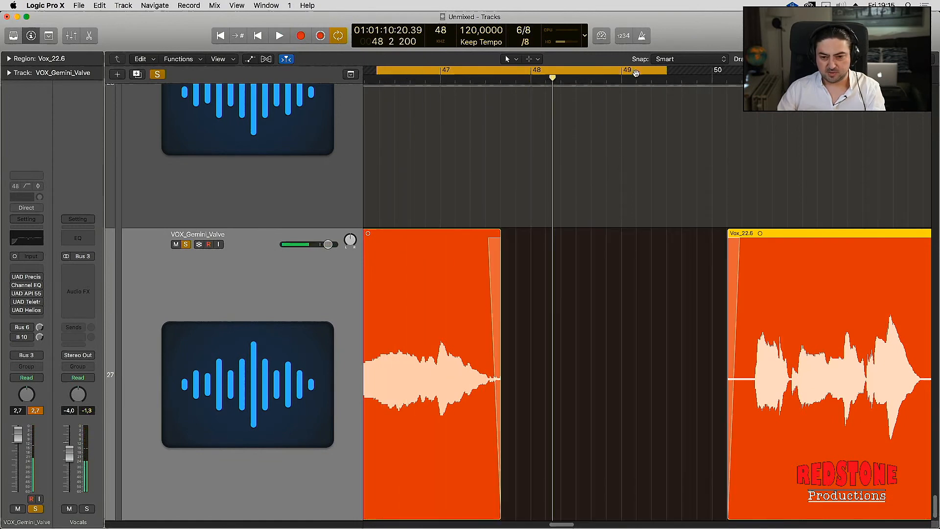
Turn off cycling, deselect the vocal region, clear the VOX_Gemini_Valve solo, and fit the whole session in view
click(597, 68)
click(591, 305)
key(z)
key(z)
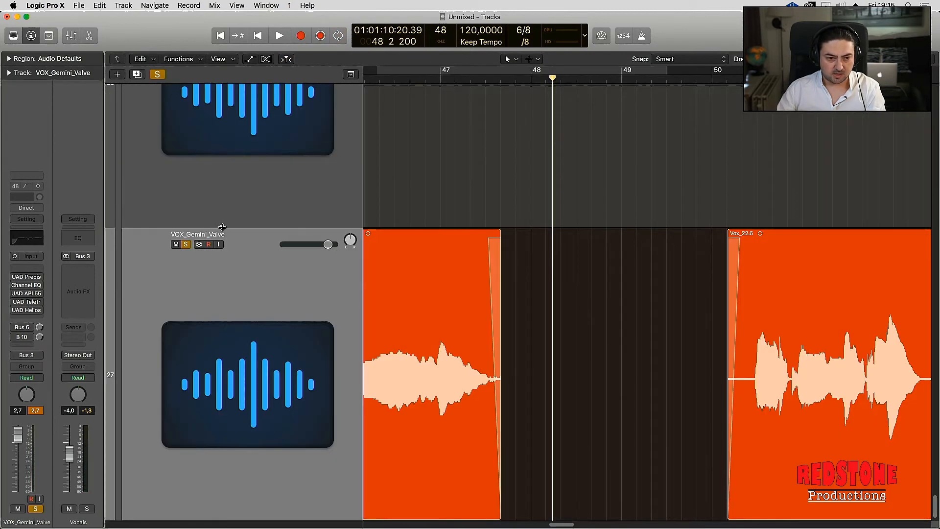
click(185, 245)
key(z)
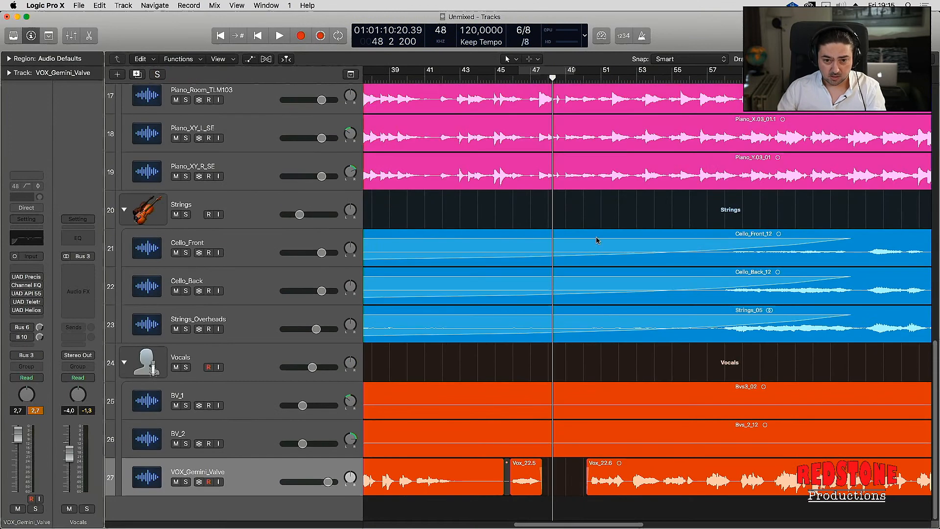
key(z)
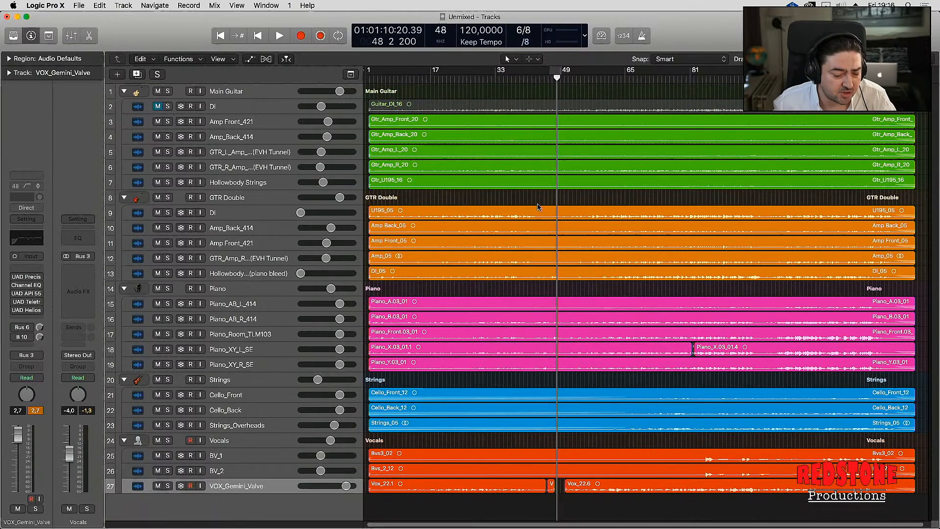
Reset the vocal channel's peak level, review the ReadMe notes in TextEdit on the thin mix and vocals, and return to Logic Pro X
click(36, 410)
key(super+Tab)
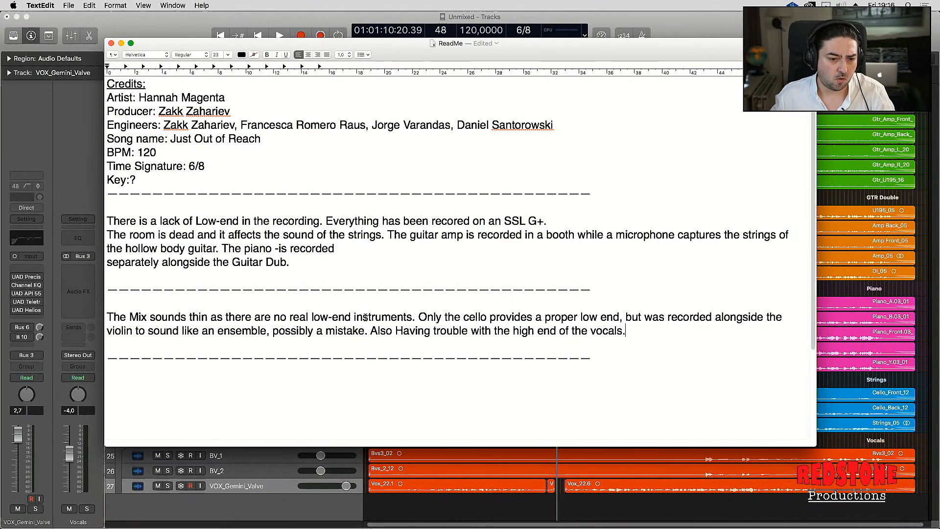
key(super+Tab)
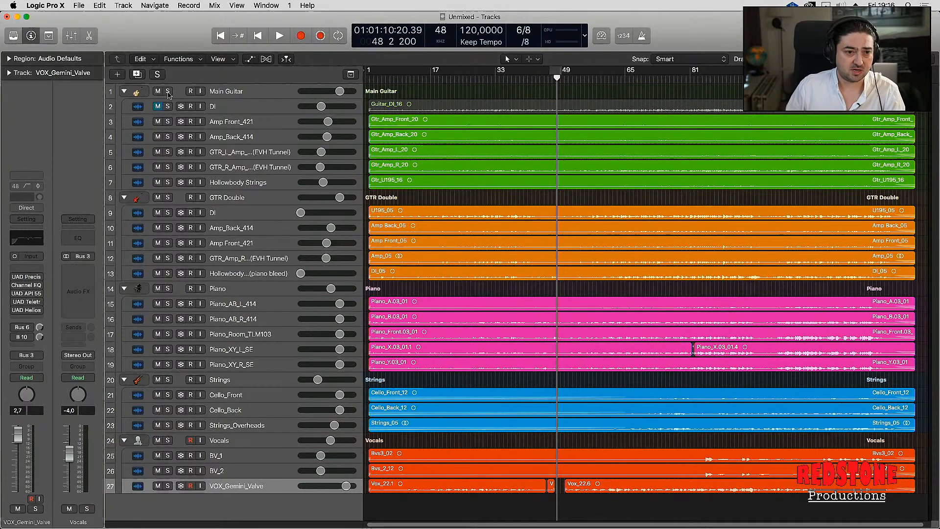
Solo the Main Guitar stack and select all of its channels in the Mixer, through Hollowbody Strings
click(168, 91)
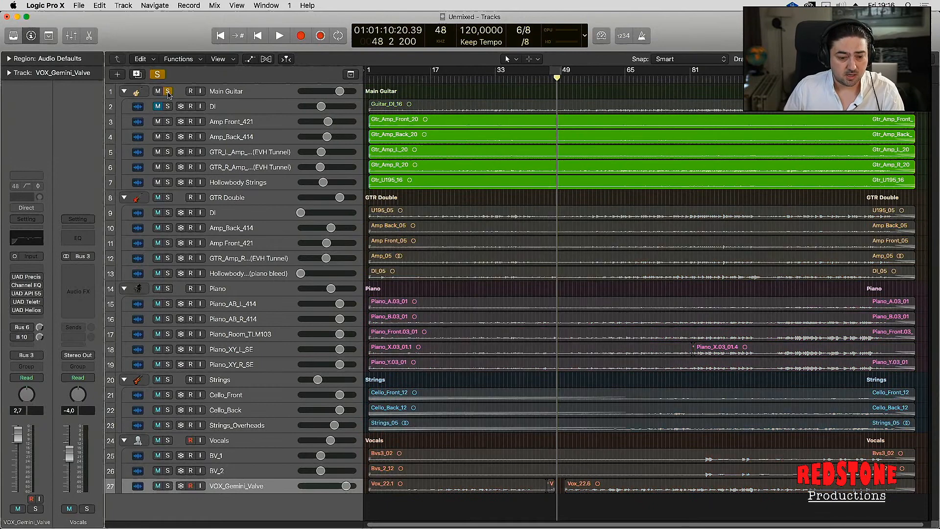
key(super+2)
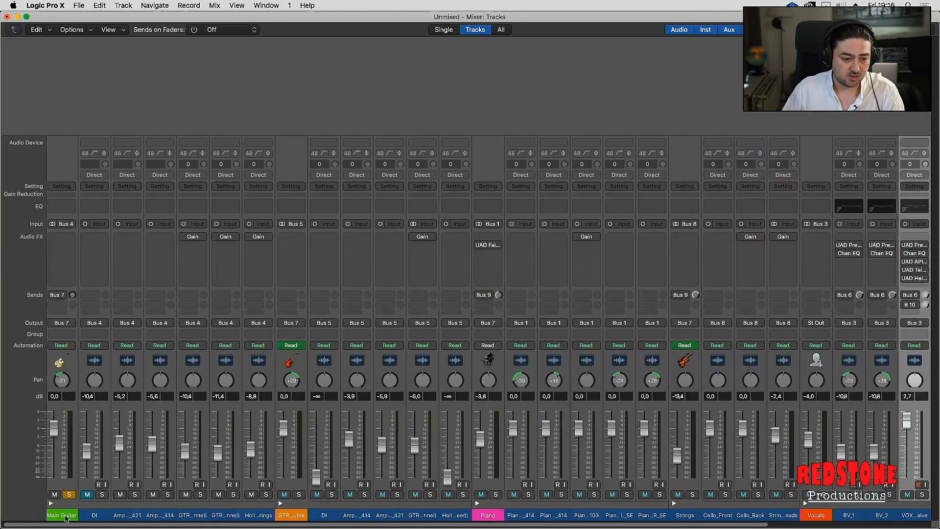
click(63, 506)
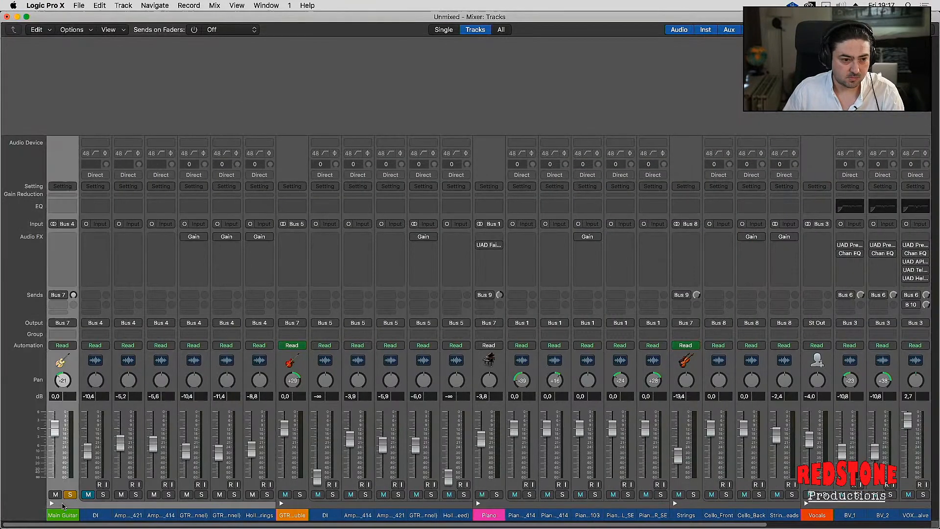
shift+click(261, 502)
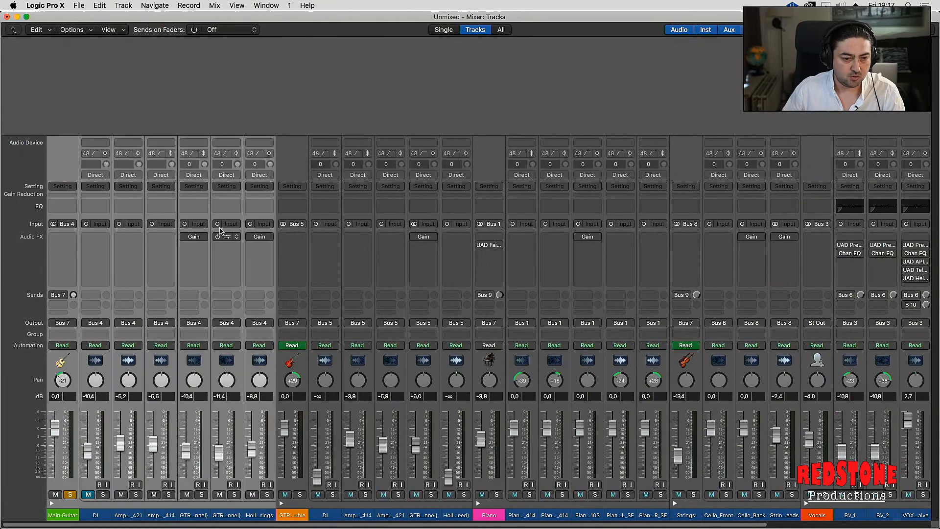
Open the Gain plug-ins on GTR_L_Amp_Room, GTR_R_Amp_Room and Hollowbody Strings, and spread their windows apart so all three are visible
click(196, 238)
click(226, 237)
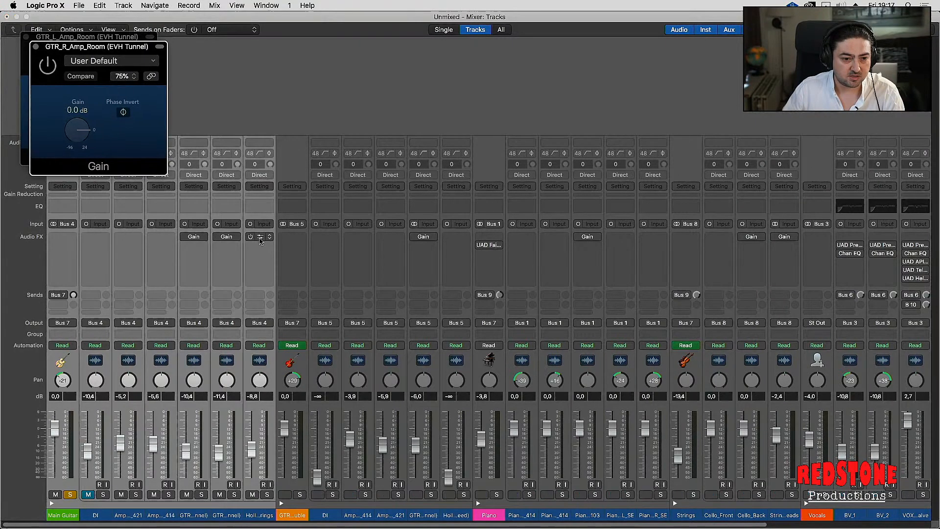
click(259, 236)
drag(118, 61, 326, 68)
drag(99, 49, 214, 101)
drag(299, 65, 558, 73)
drag(226, 96, 338, 76)
drag(111, 39, 128, 57)
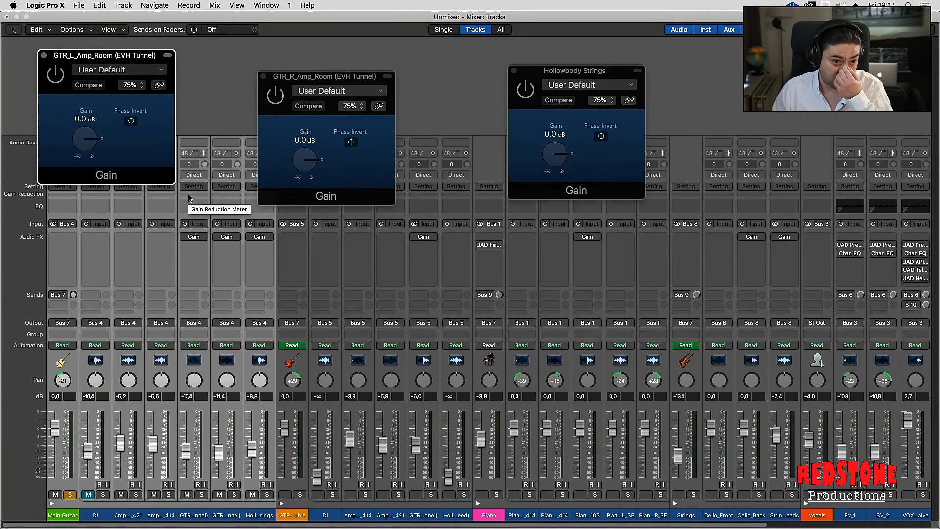
Play the main guitar and compare the sound with its three Gain plug-ins on and bypassed, leaving all three enabled
key(space)
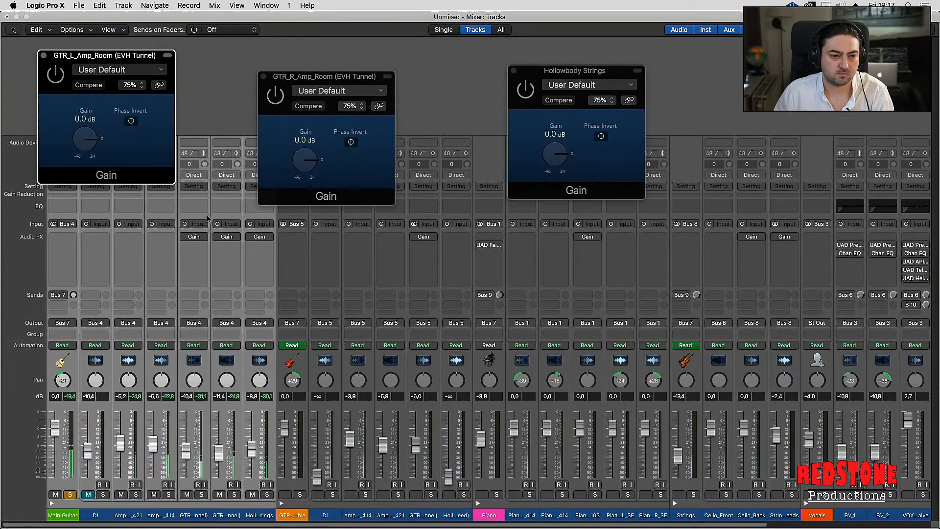
mouse_move(187, 240)
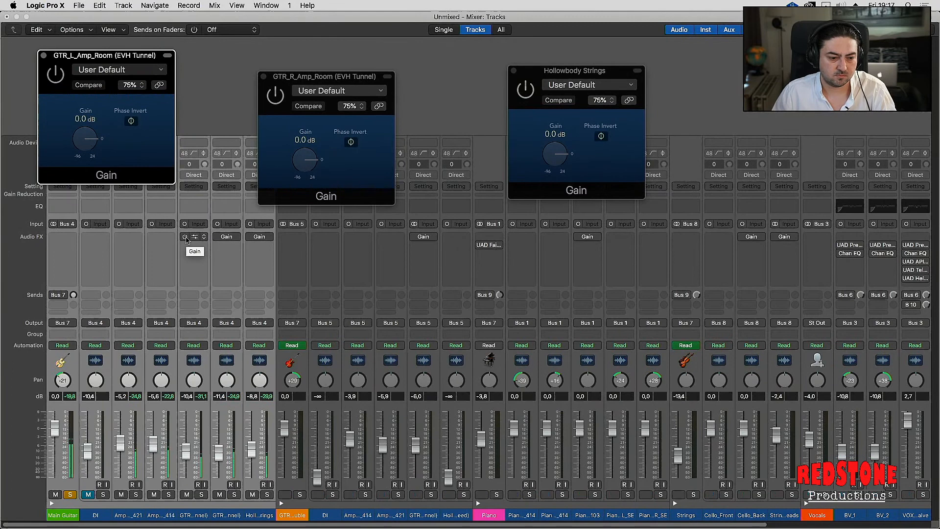
click(185, 236)
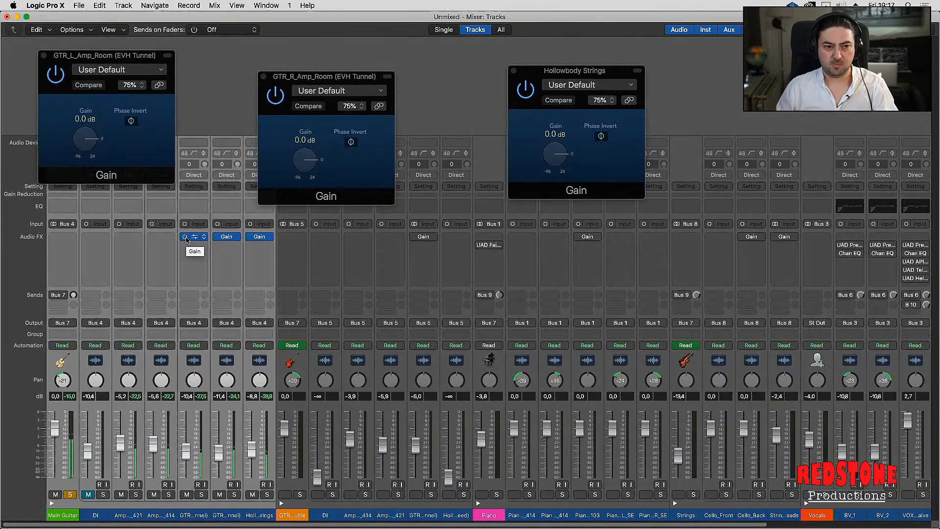
click(186, 237)
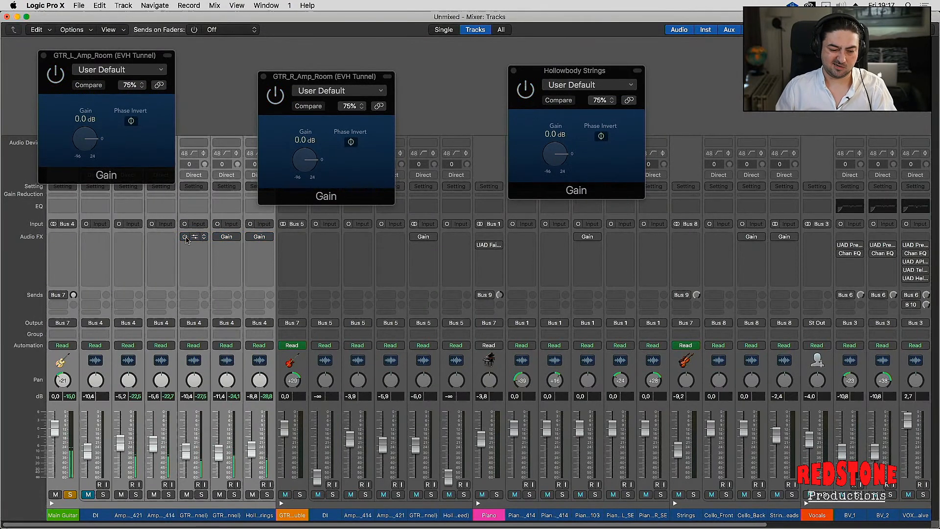
click(185, 238)
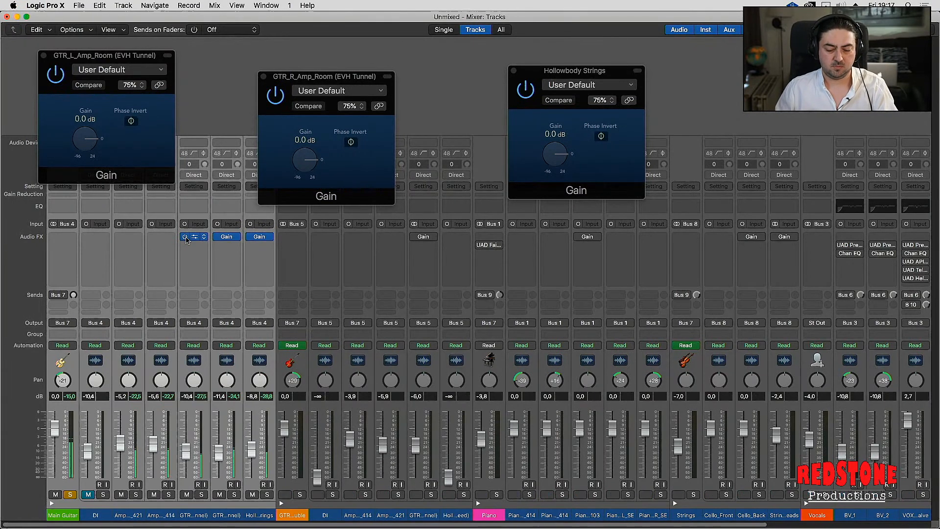
Close the three Gain plug-in windows and clear the Main Guitar solo
click(44, 56)
click(262, 77)
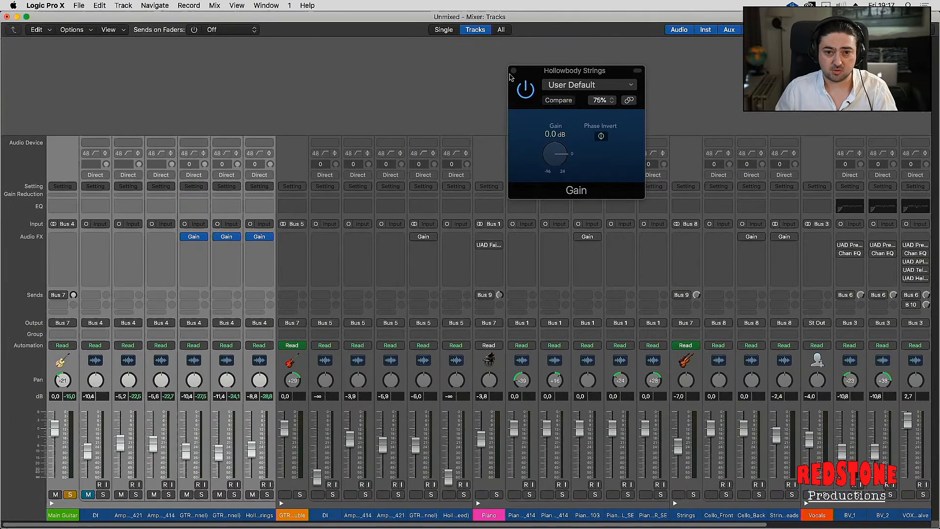
click(513, 71)
click(70, 495)
Select and solo all GTR Double channels, with the Gain plug-in of GTR_Amp_Room (EVH Tunnel) open for comparison
click(295, 515)
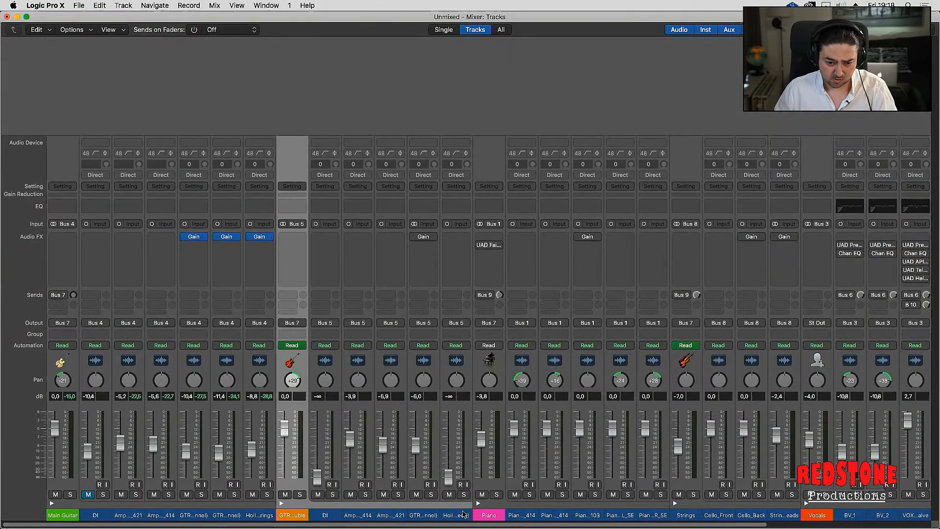
shift+click(460, 502)
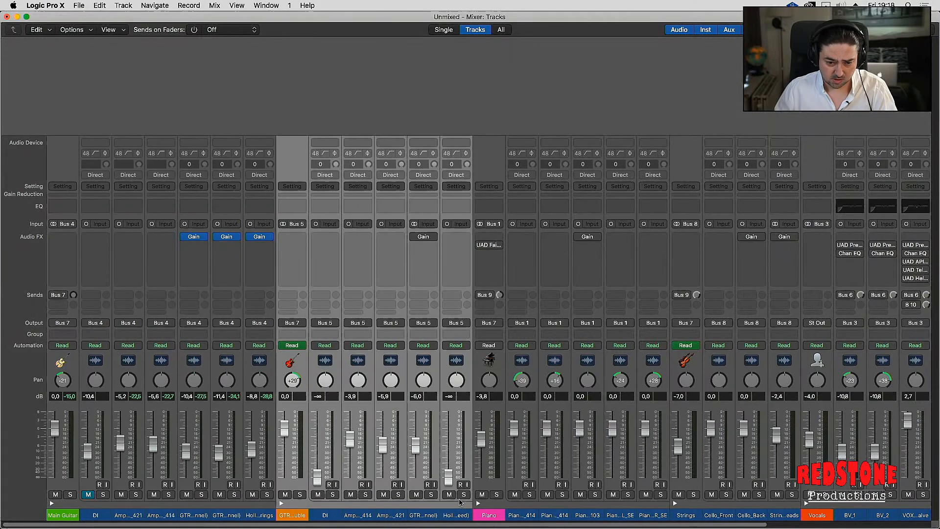
click(424, 238)
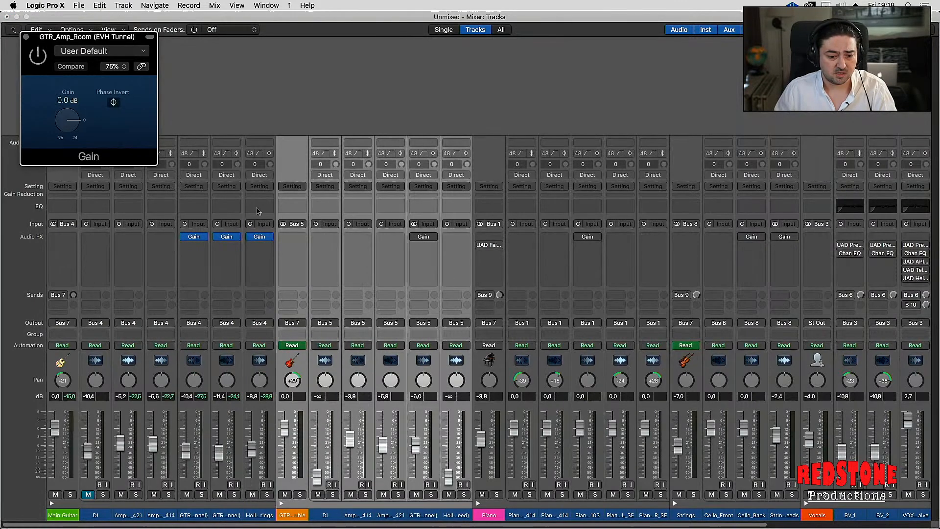
key(s)
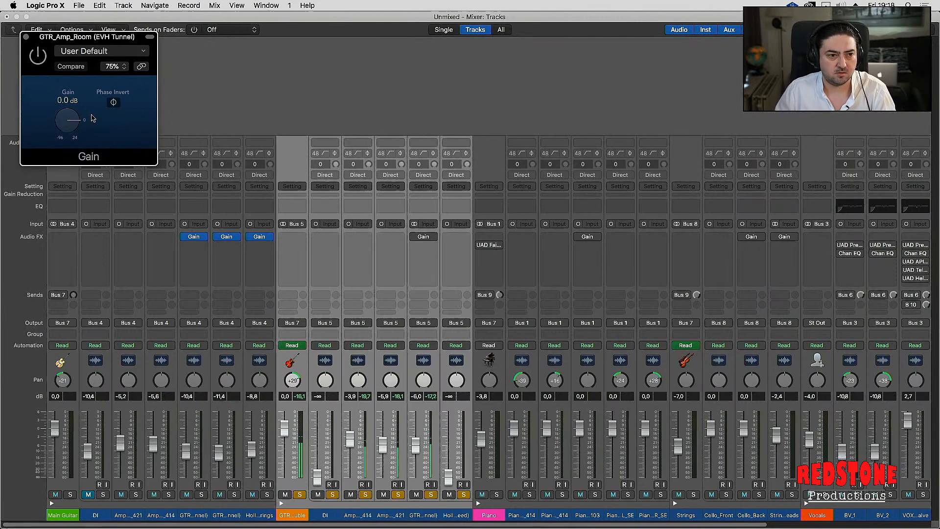
drag(96, 41, 177, 90)
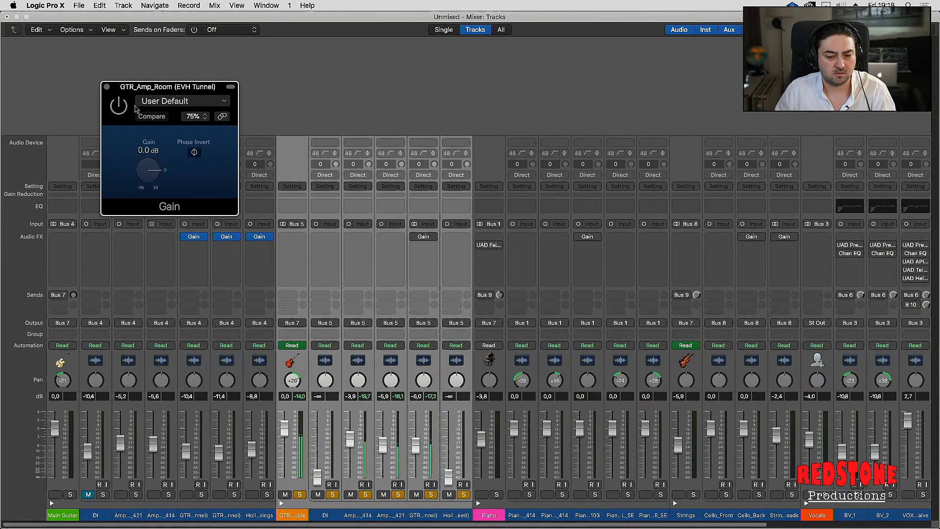
Compare the guitar double with GTR_Amp_Room's Gain plug-in on and bypassed, leave it enabled, and clear the GTR Double solo
mouse_move(419, 239)
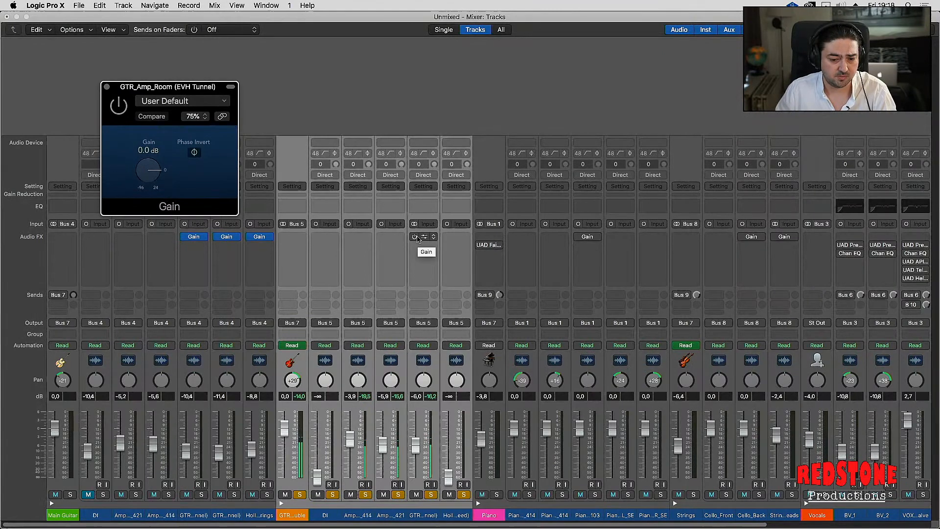
click(118, 105)
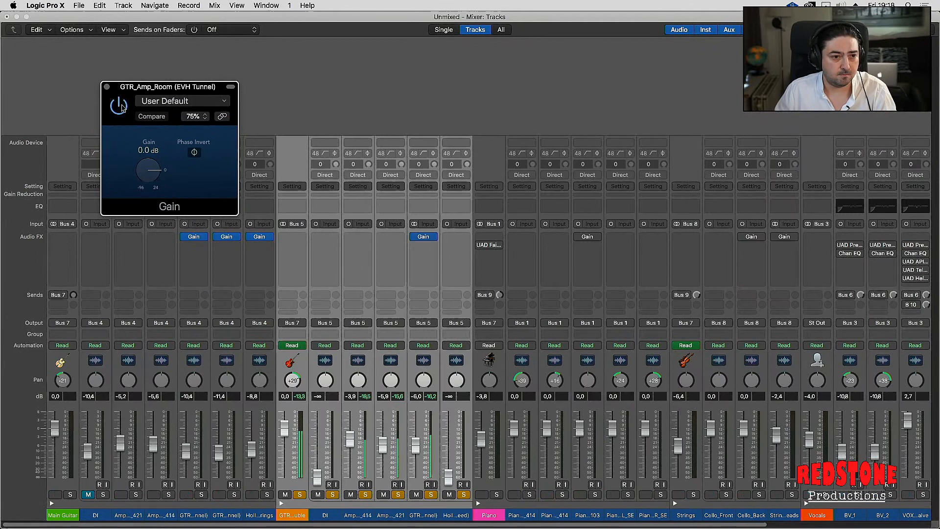
click(123, 108)
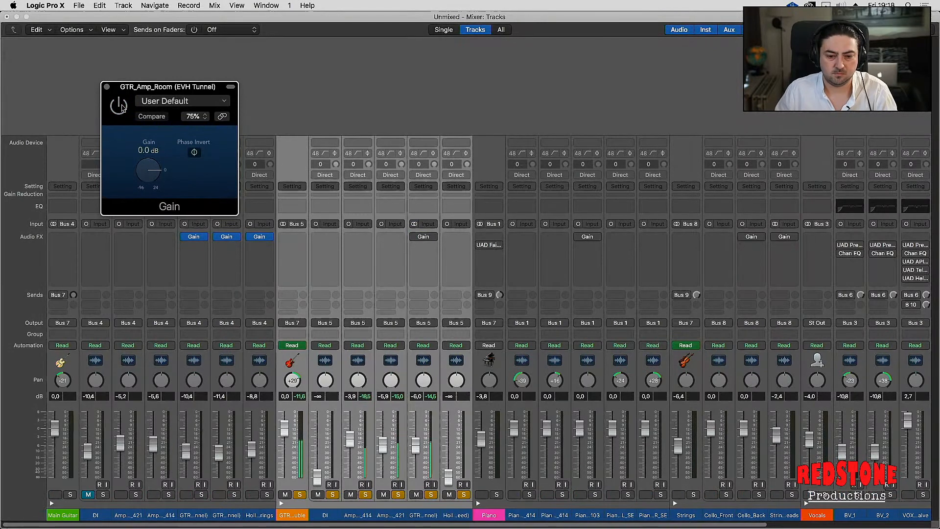
click(120, 107)
click(121, 106)
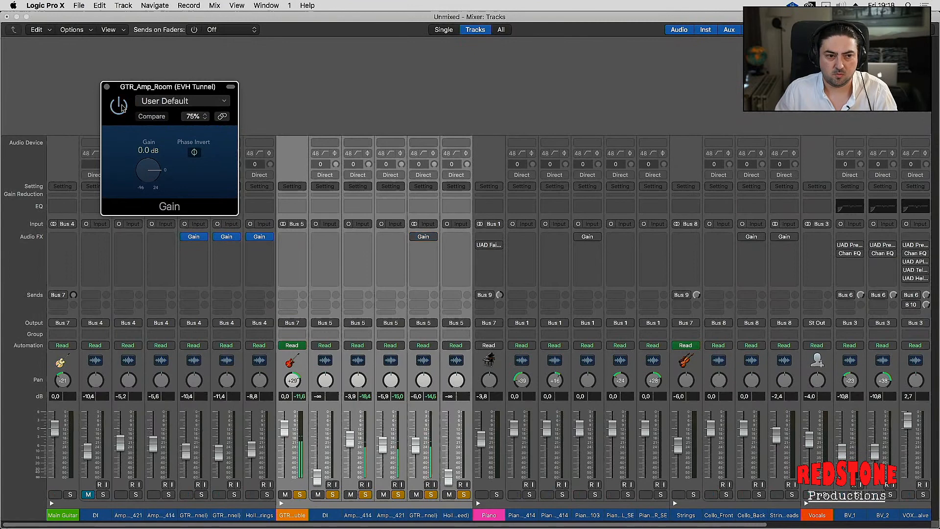
click(121, 106)
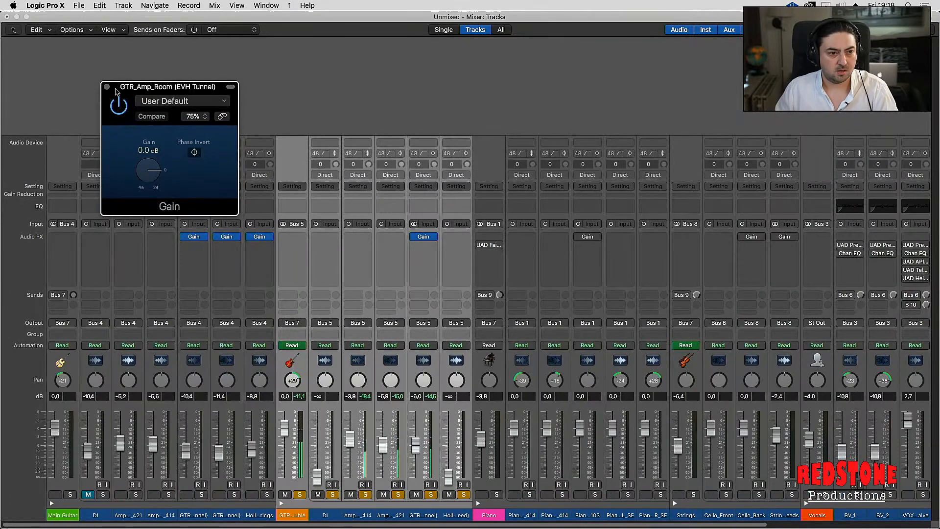
click(107, 87)
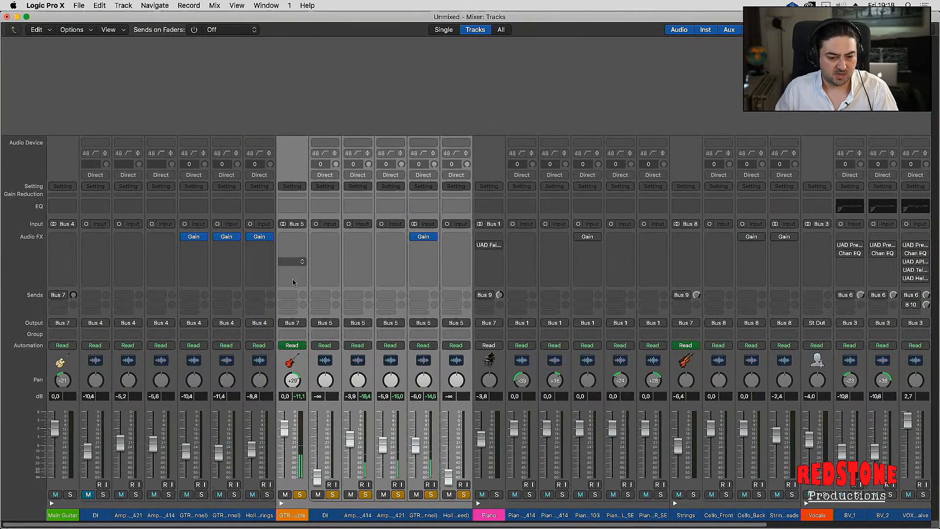
click(300, 494)
Select all Piano channels in the Mixer, solo them, and start playback from about bar 82
click(494, 505)
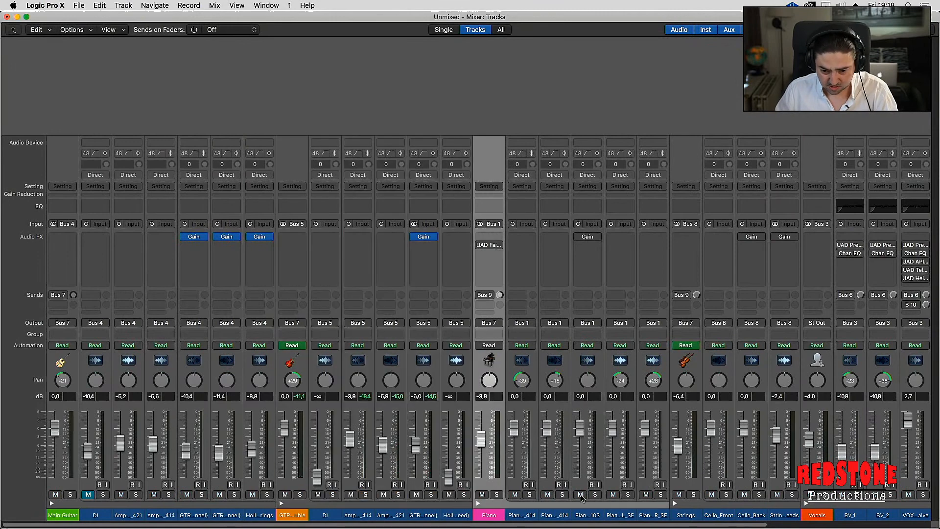
shift+click(648, 484)
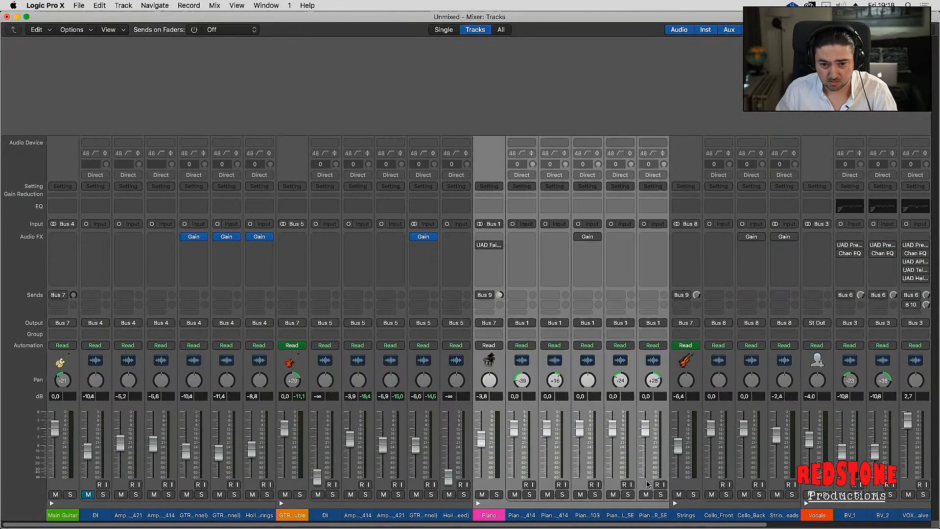
mouse_move(587, 239)
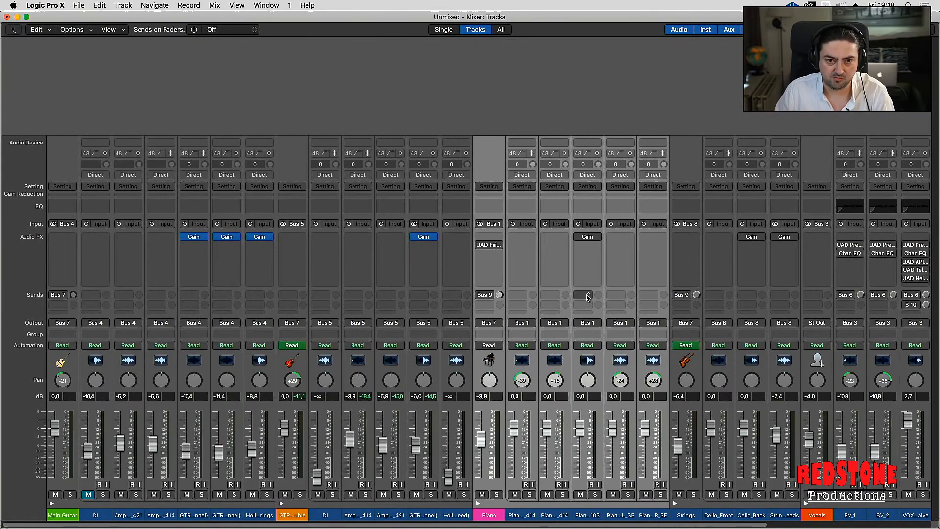
key(super+2)
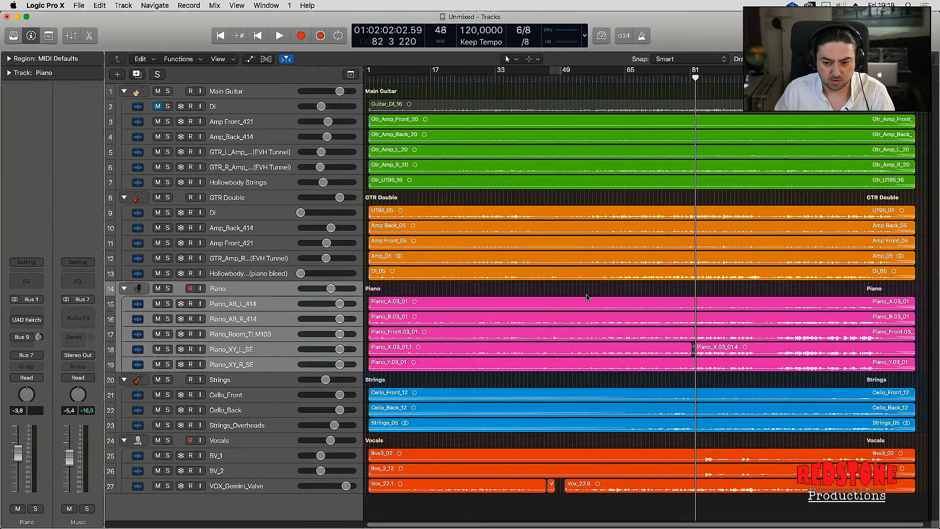
key(super+2)
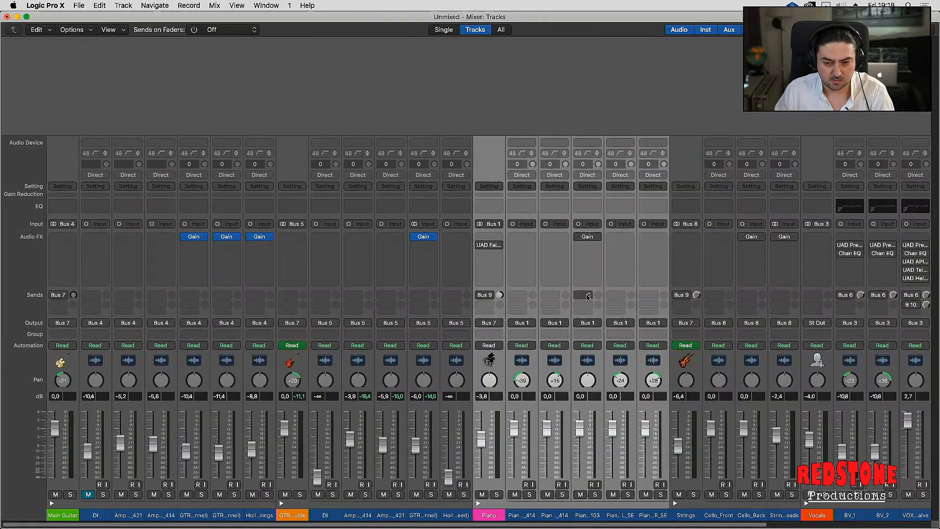
key(s)
key(space)
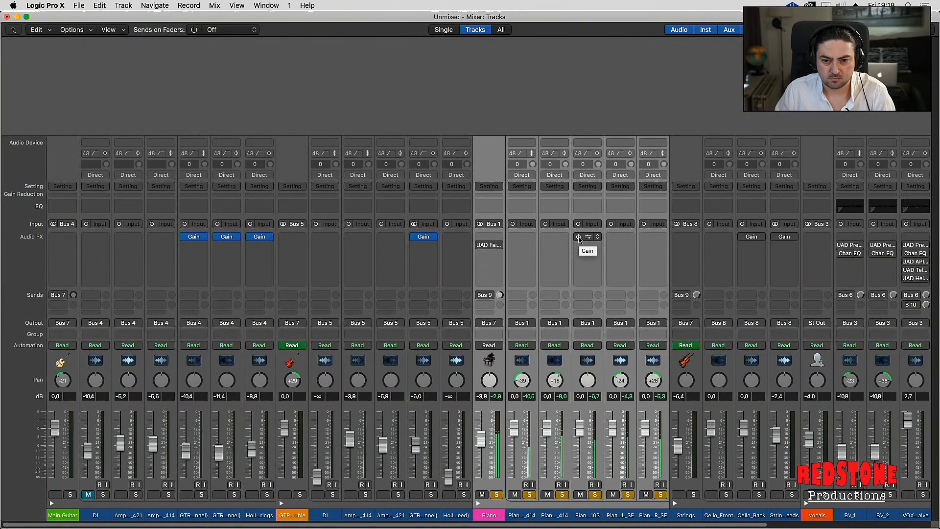
Compare the piano with the Piano_Room_TLM103 Gain plug-in on and bypassed, leave it enabled, and clear the Piano solo
click(578, 236)
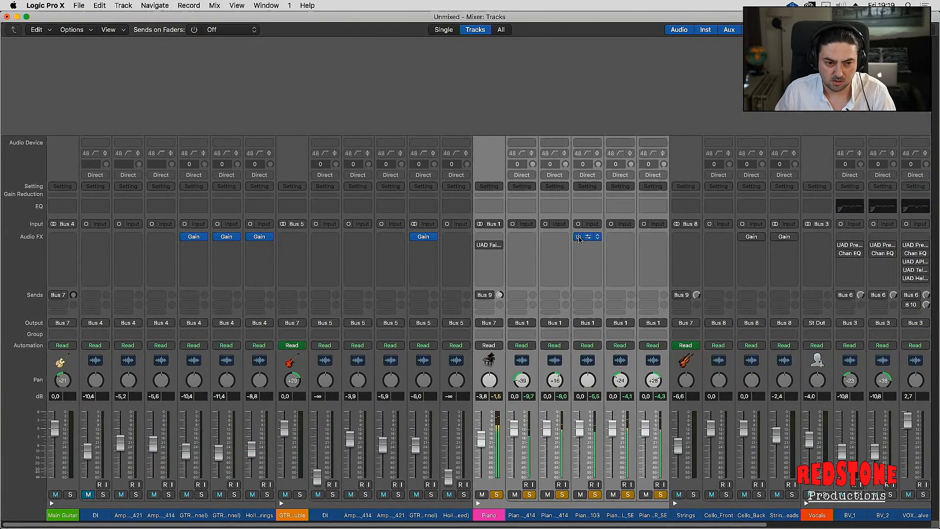
click(578, 237)
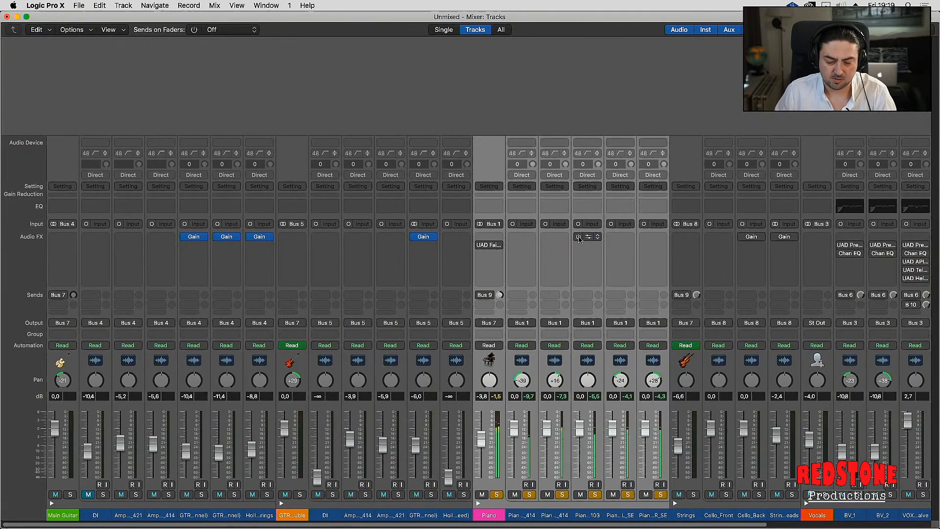
click(578, 237)
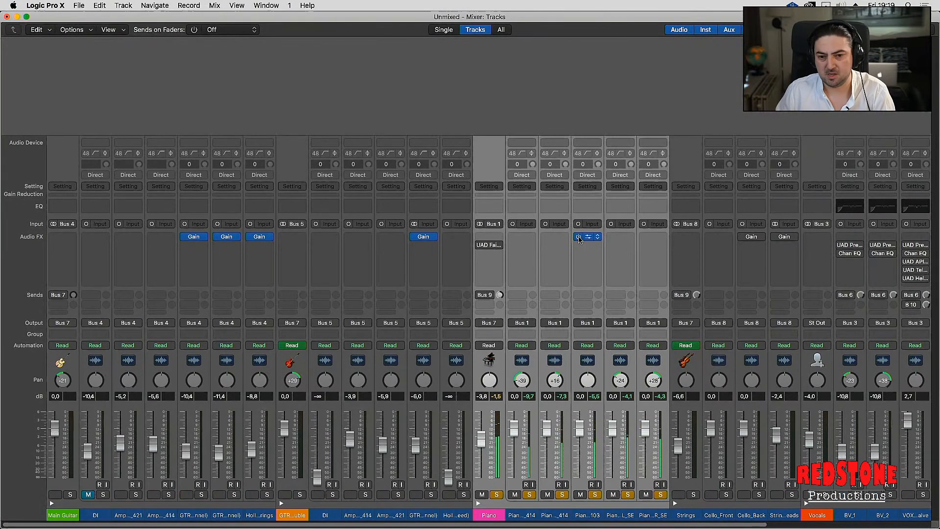
click(496, 494)
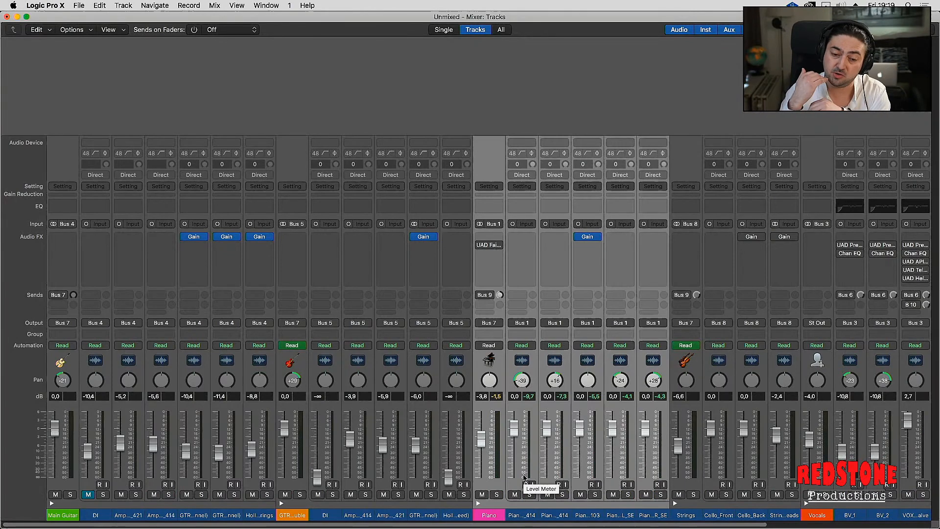
Select the Strings stack and its channels in the Mixer, through Strings_Overheads
drag(547, 526, 645, 526)
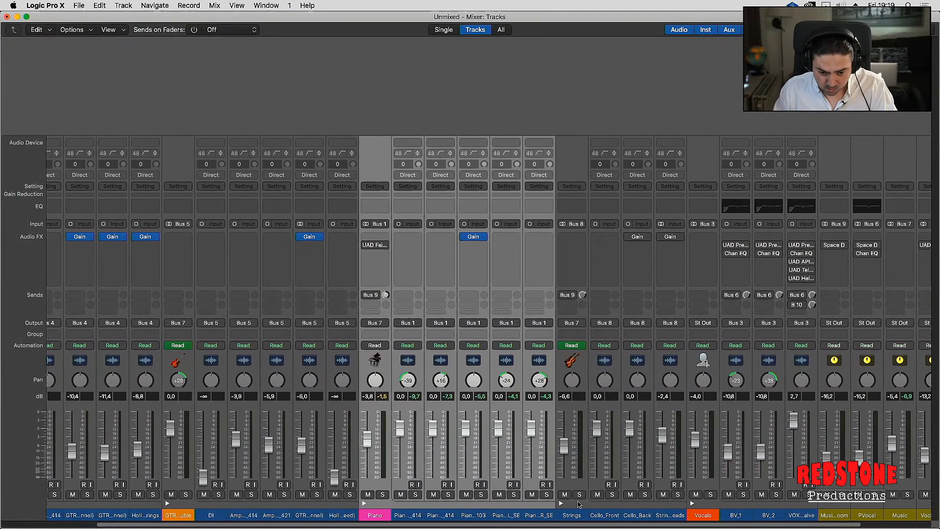
click(581, 507)
shift+click(666, 480)
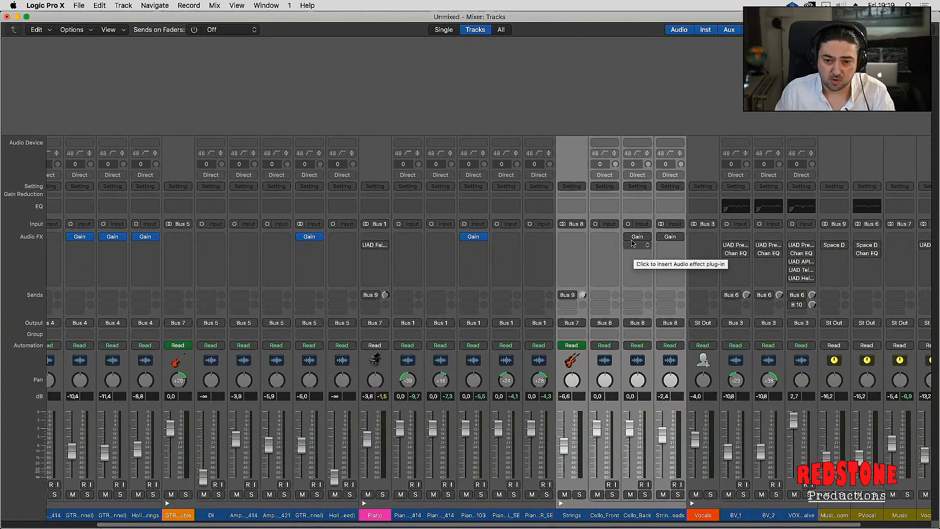
Solo the selected Strings stack channels in the Mixer and start playback
mouse_move(632, 242)
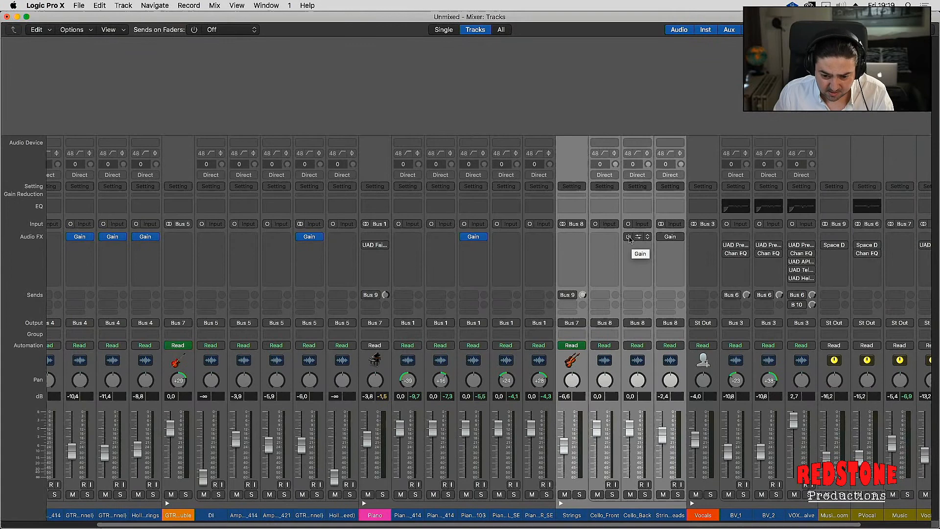
key(s)
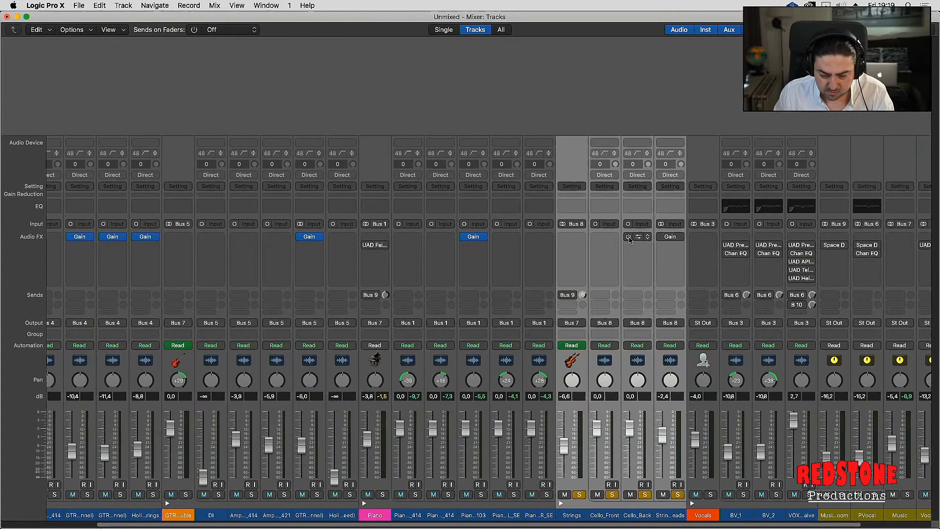
key(space)
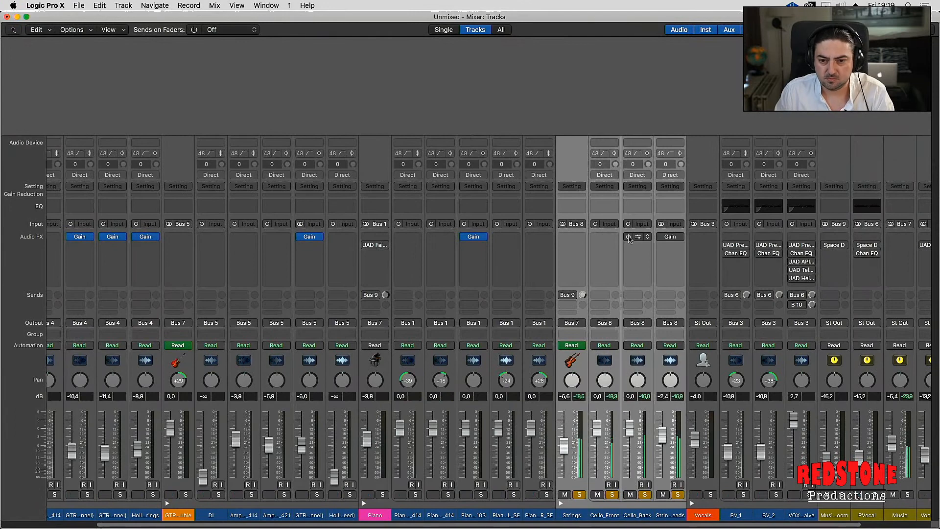
Compare the strings with the Cello_Back and Strings_Overheads Gain plug-ins on and bypassed, leave both enabled, and clear the Strings solo
click(636, 237)
click(669, 237)
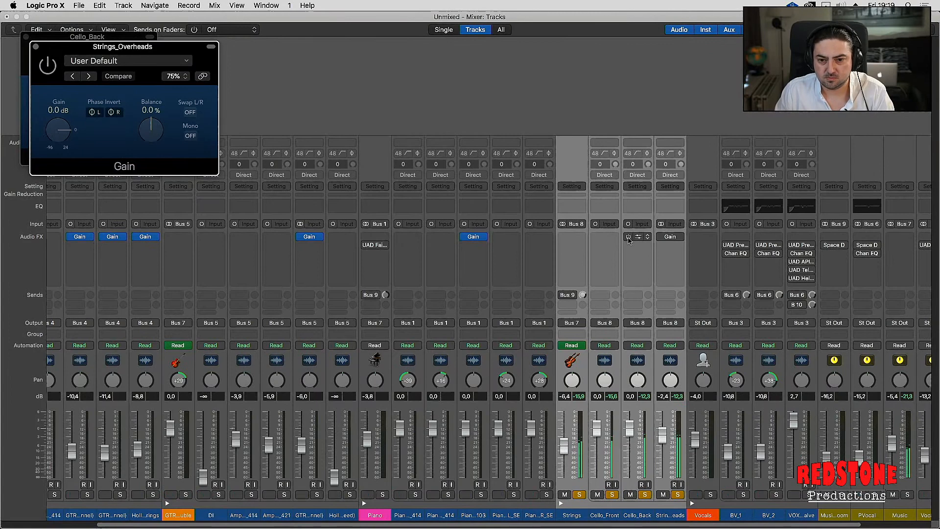
click(628, 238)
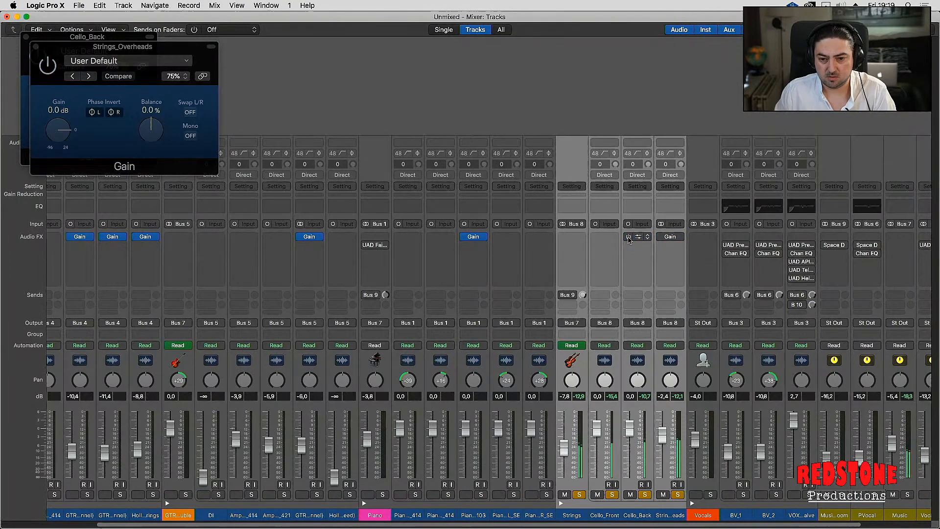
click(628, 237)
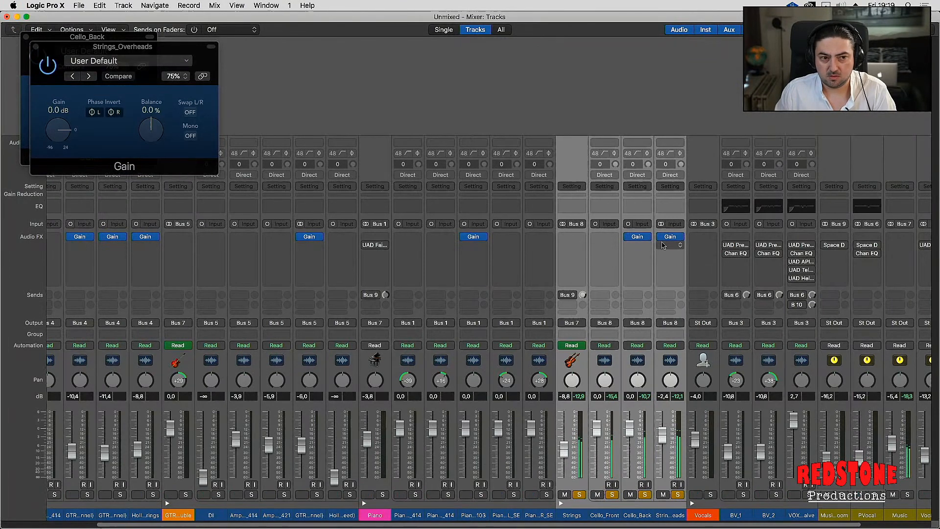
click(35, 47)
click(26, 38)
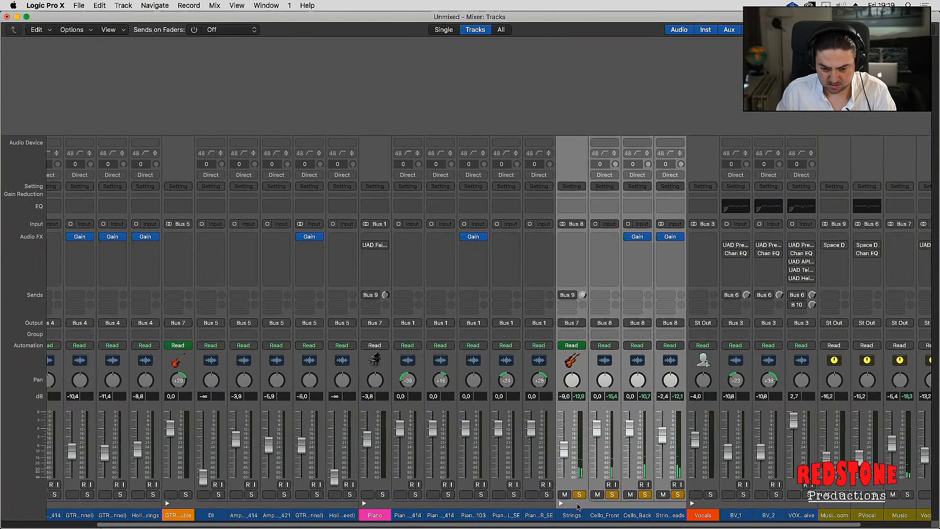
alt+click(579, 494)
Select the Vocals stack in the Mixer and close the Mixer window to return to the Tracks window
scroll(701, 526, right, 3)
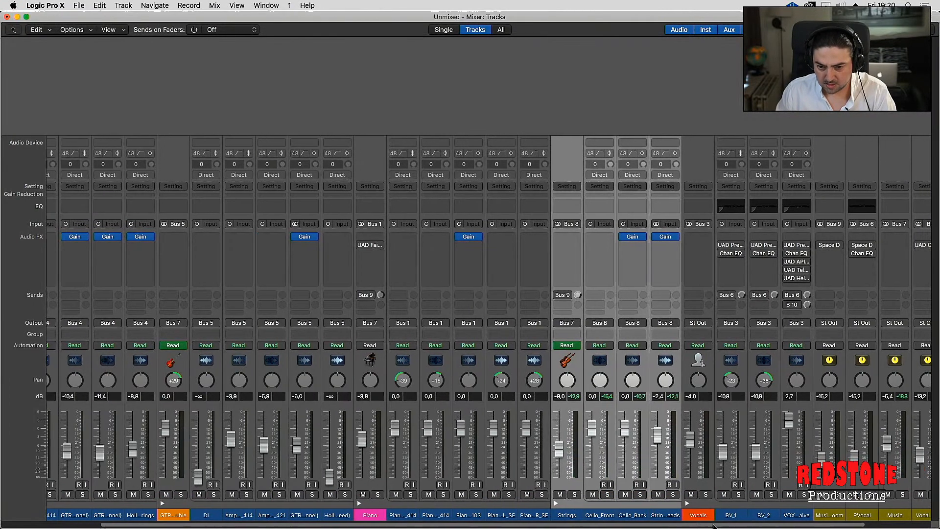
click(656, 514)
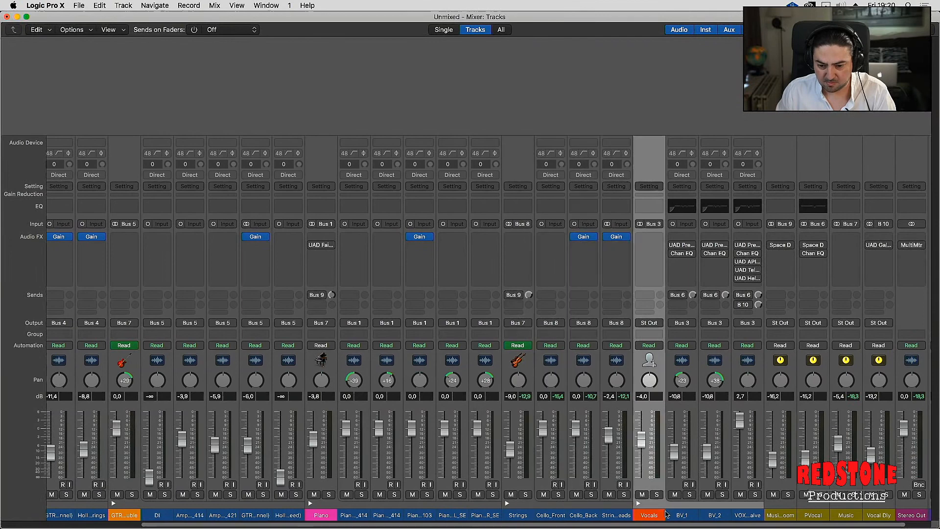
key(super+w)
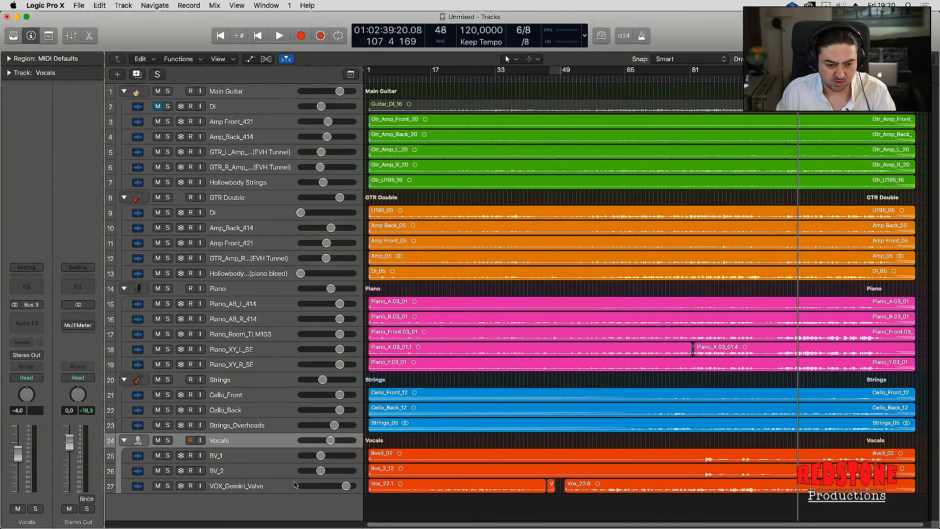
Review the VOX_Gemini_Valve, BV_1 and BV_2 tracks one by one, ending with the Vocals stack selected
click(265, 486)
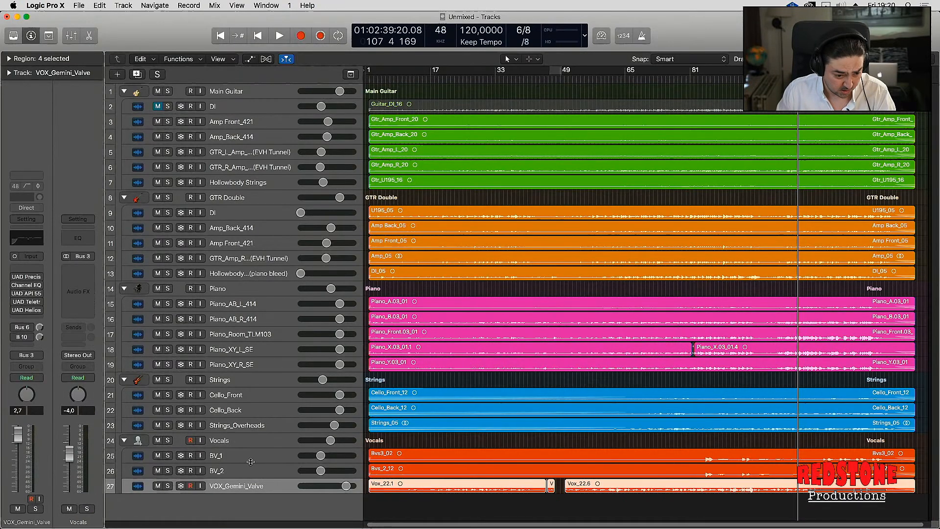
click(249, 455)
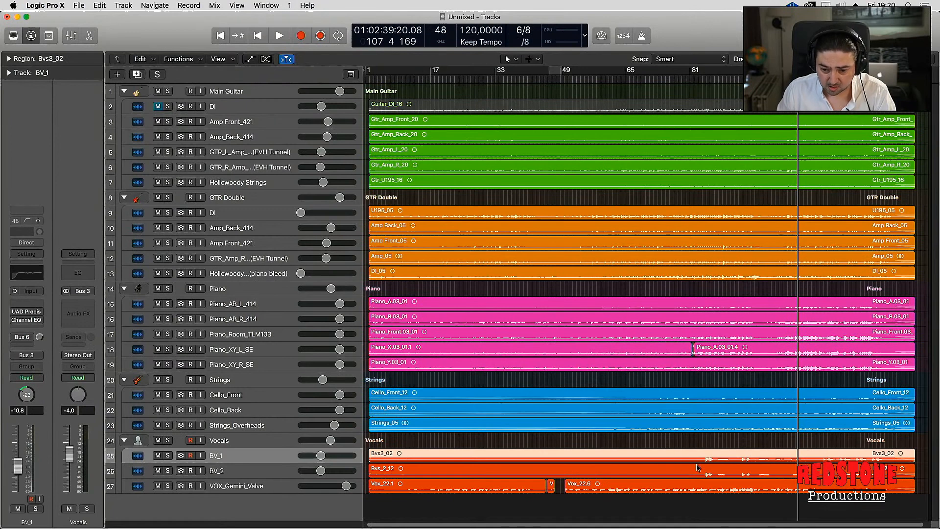
click(262, 471)
click(262, 457)
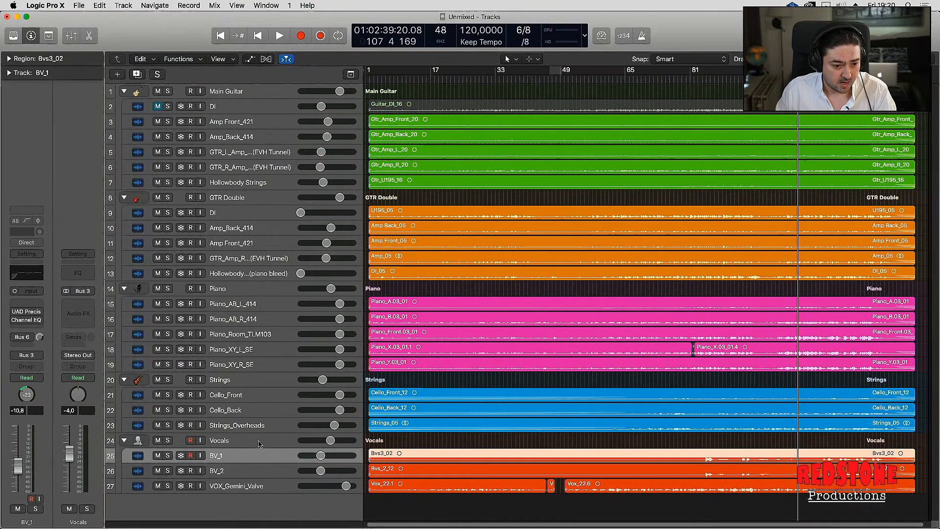
click(261, 441)
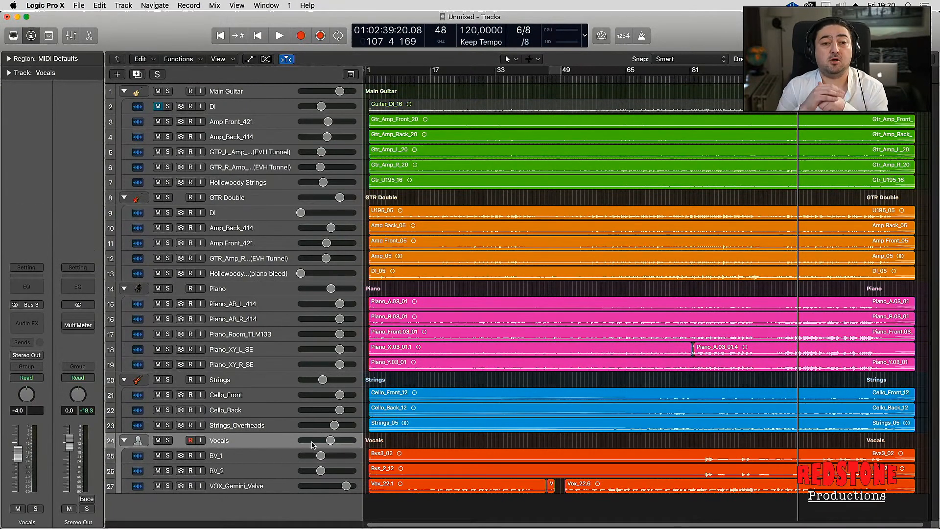
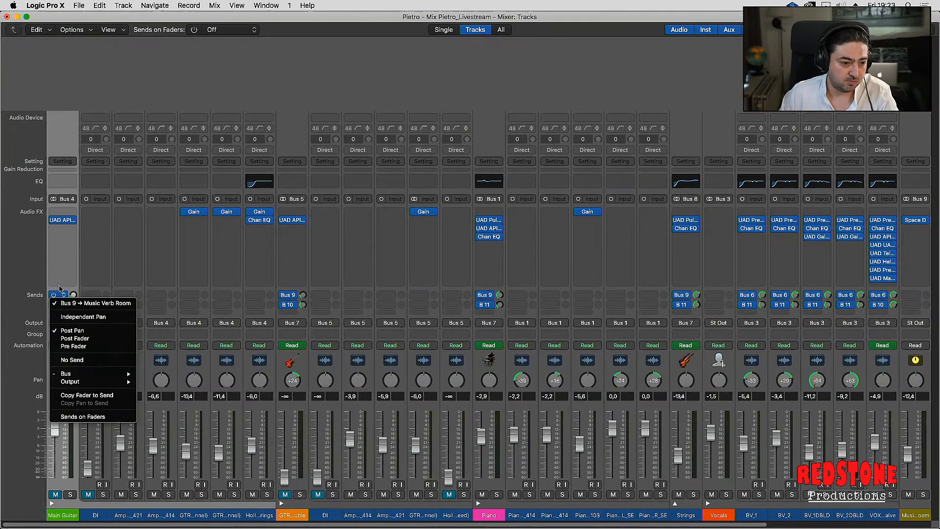
Check the destinations of the Main Guitar stack's two sends without changing them
click(57, 284)
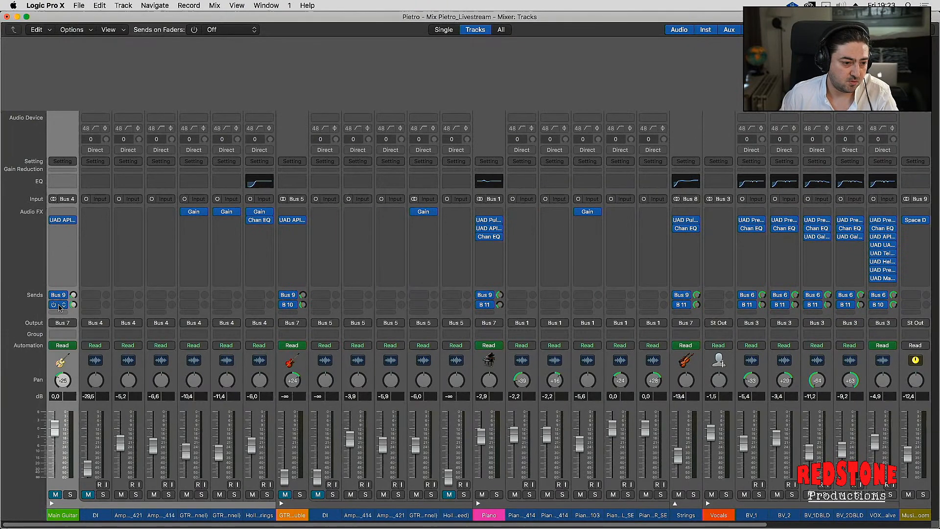
click(59, 304)
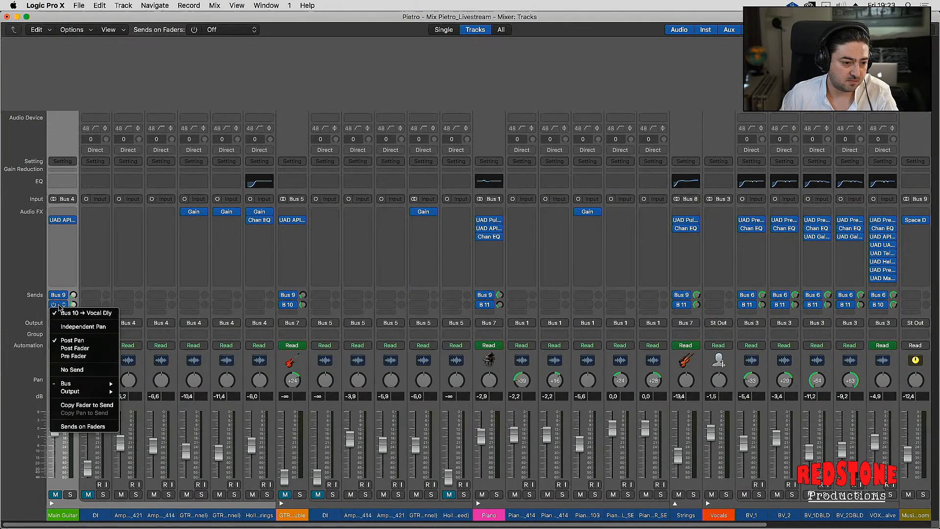
click(60, 275)
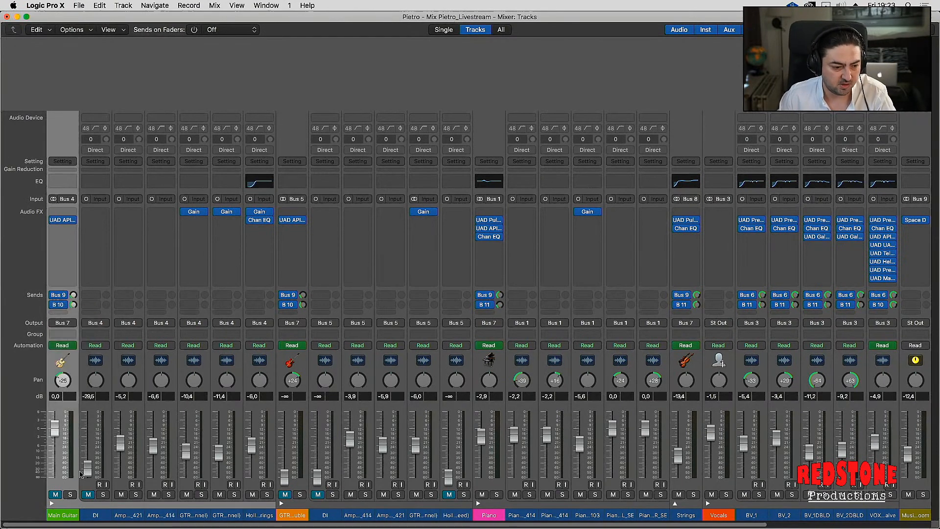
Select the GTR Double stack, examine its UAD API 550A equalizer settings, and close the plug-in window
click(297, 512)
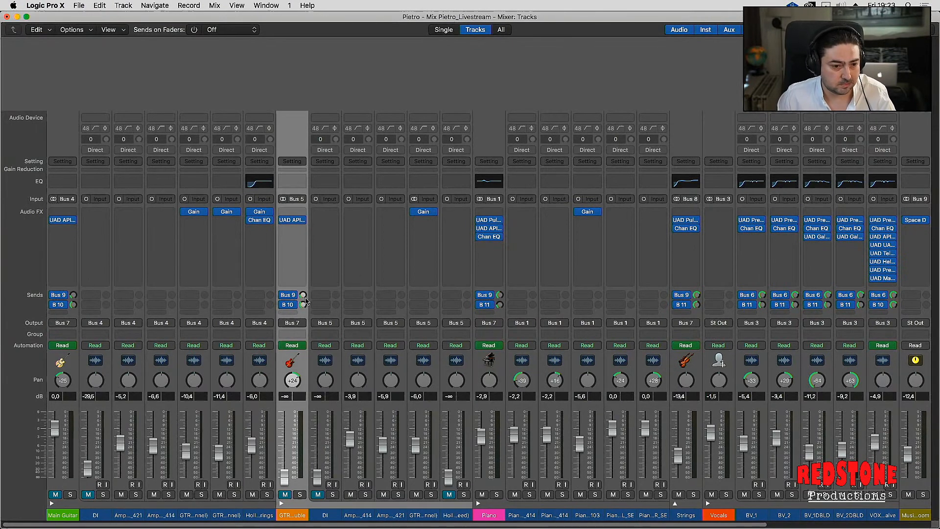
click(292, 220)
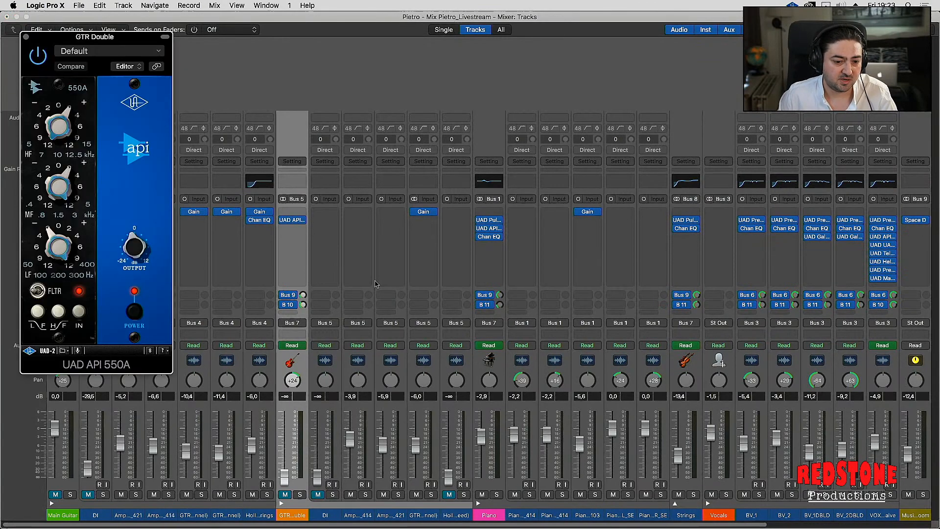
mouse_move(422, 213)
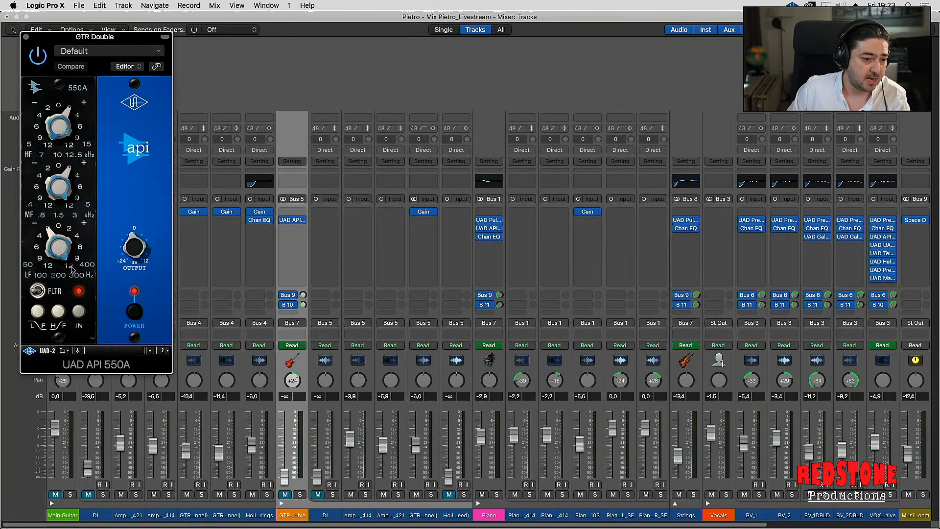
click(27, 37)
Select the Piano stack and examine its UAD Pultec EQP-1A and UAD API 550A settings, closing each plug-in window
click(493, 486)
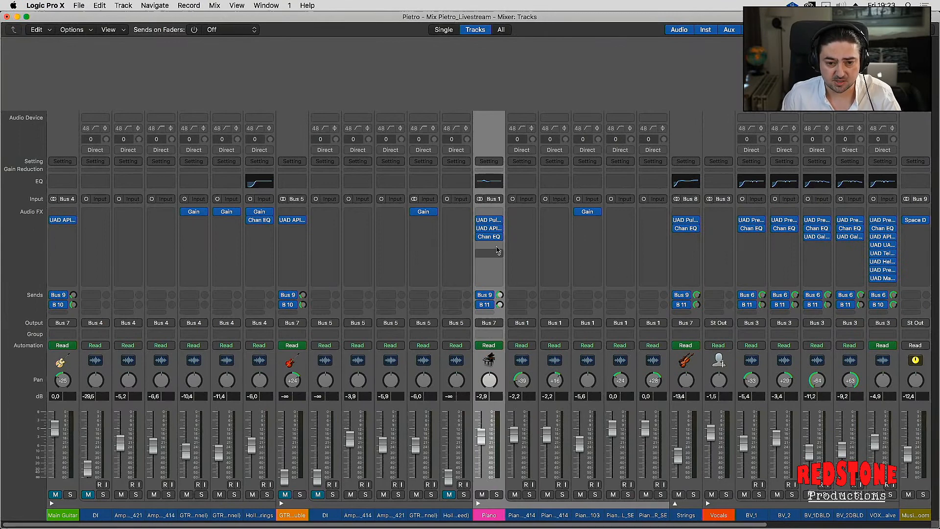
mouse_move(586, 215)
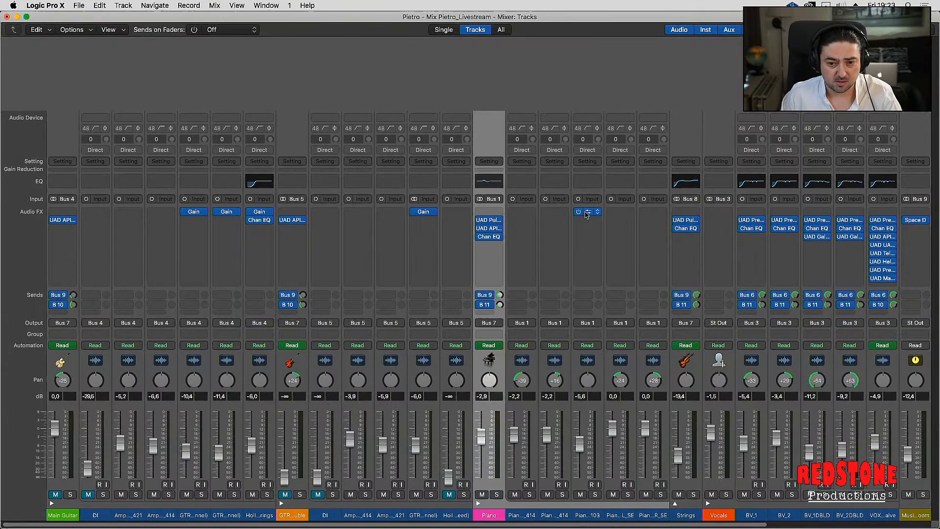
click(488, 220)
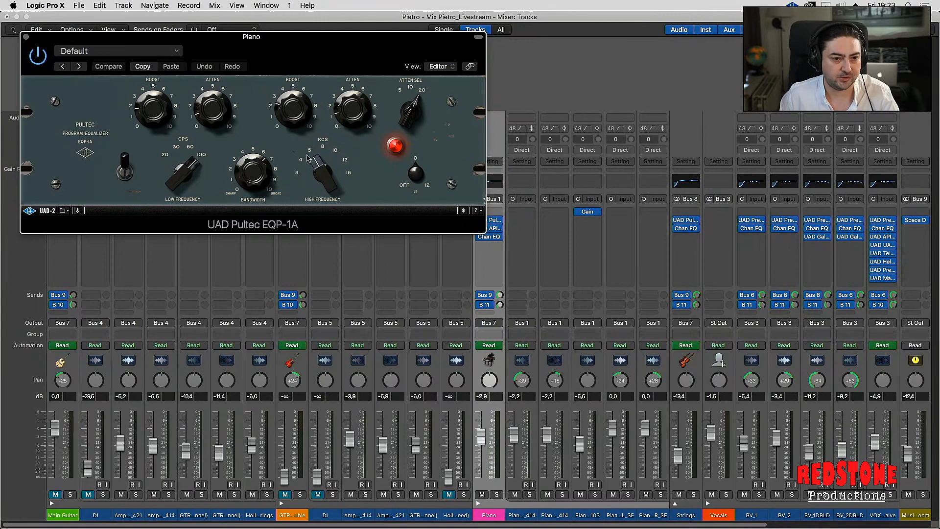
click(26, 37)
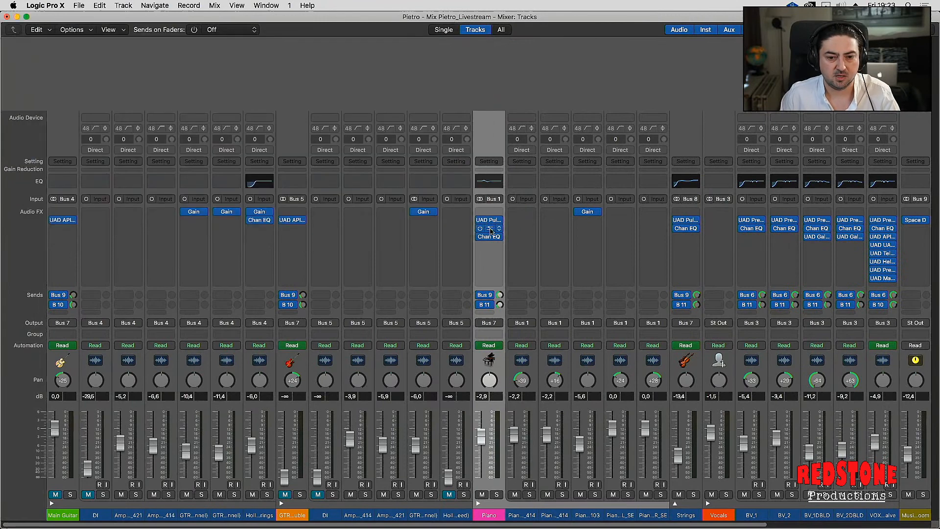
click(488, 228)
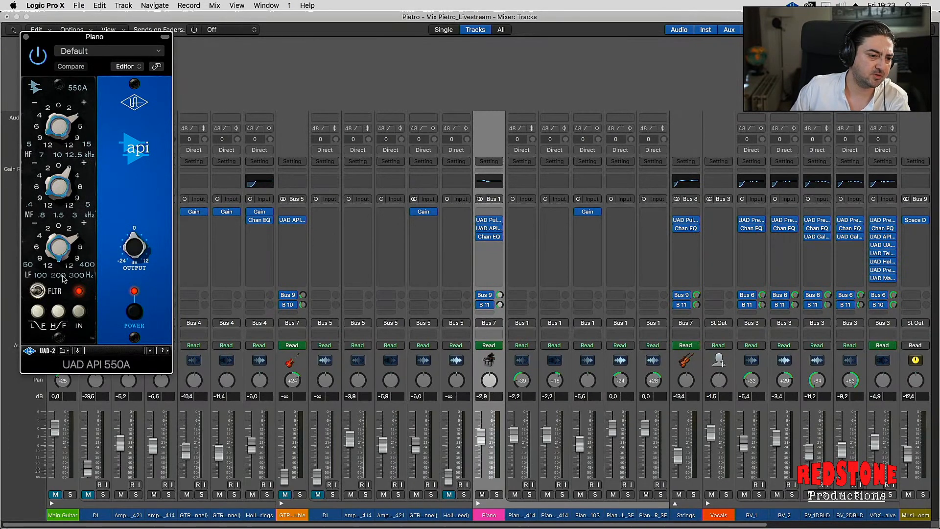
click(26, 37)
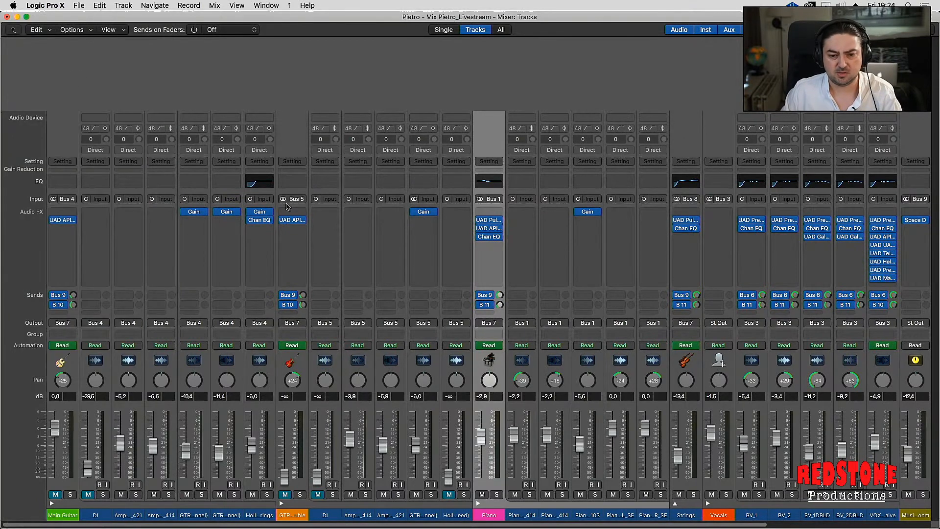
Check the destinations of the Piano stack's two sends, and briefly switch the Piano solo on and off
click(491, 295)
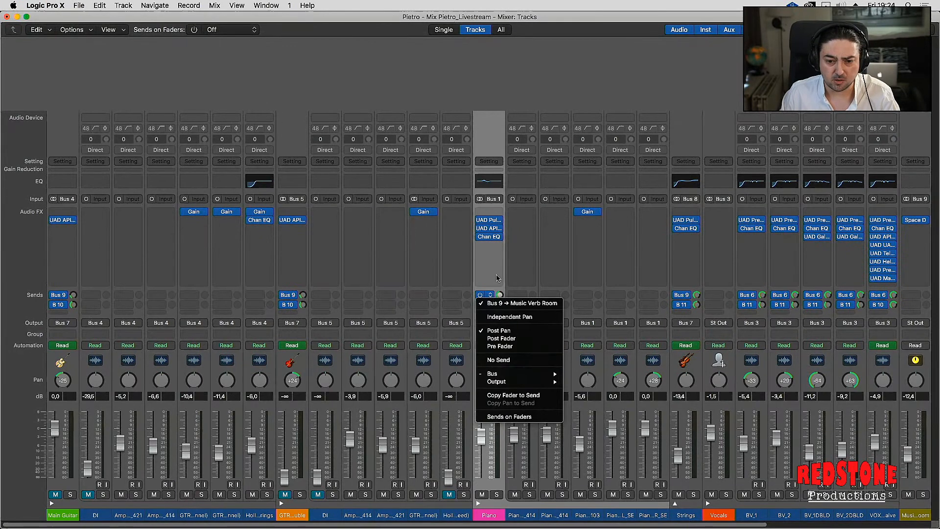
click(496, 278)
click(490, 304)
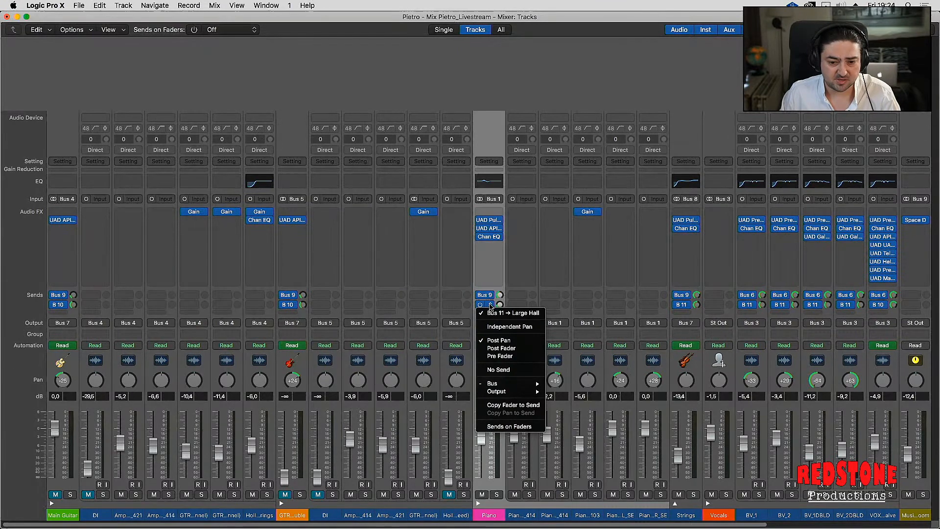
click(489, 280)
click(496, 495)
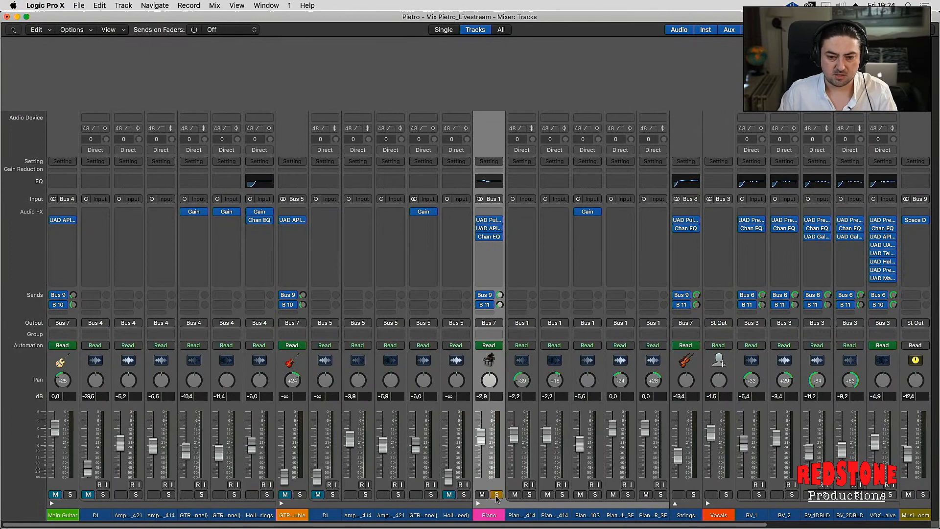
click(497, 495)
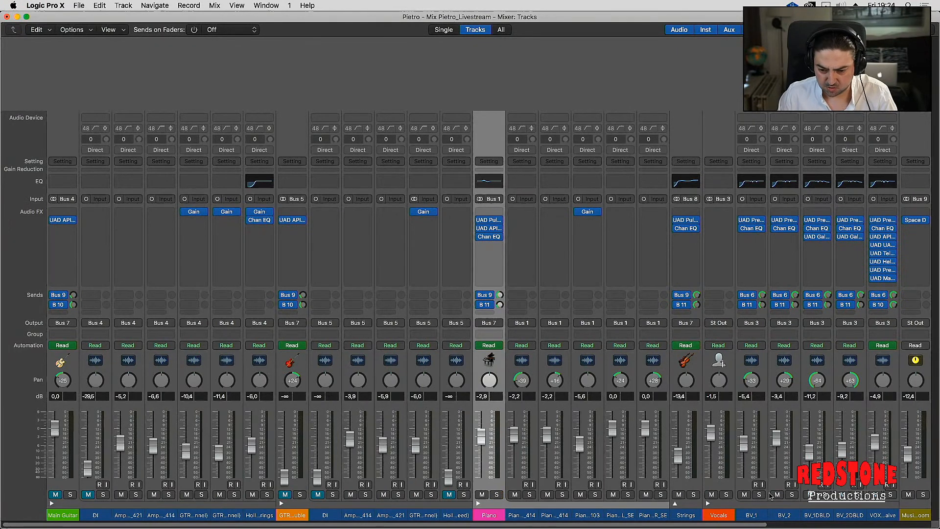
Expand the Strings stack to show its channels, examine its UAD Pultec EQP-1A settings, and close the plug-in window
click(687, 507)
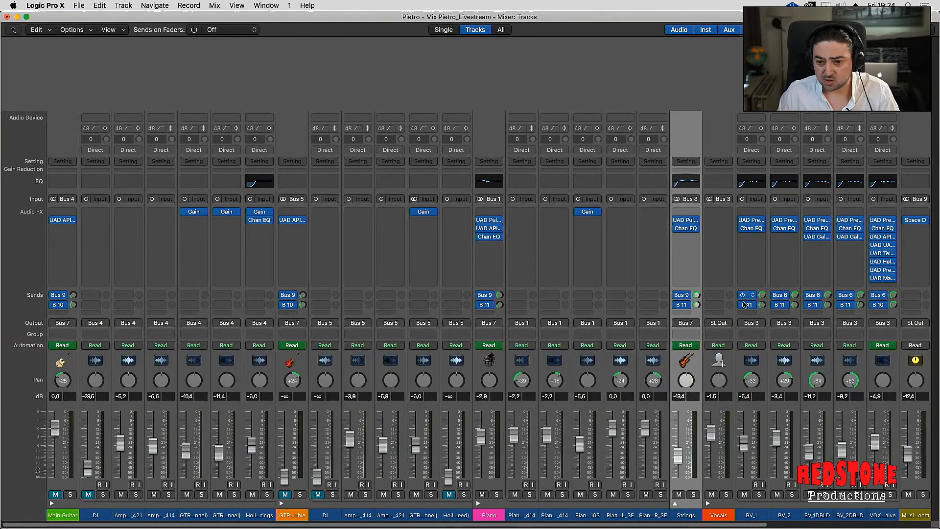
click(675, 502)
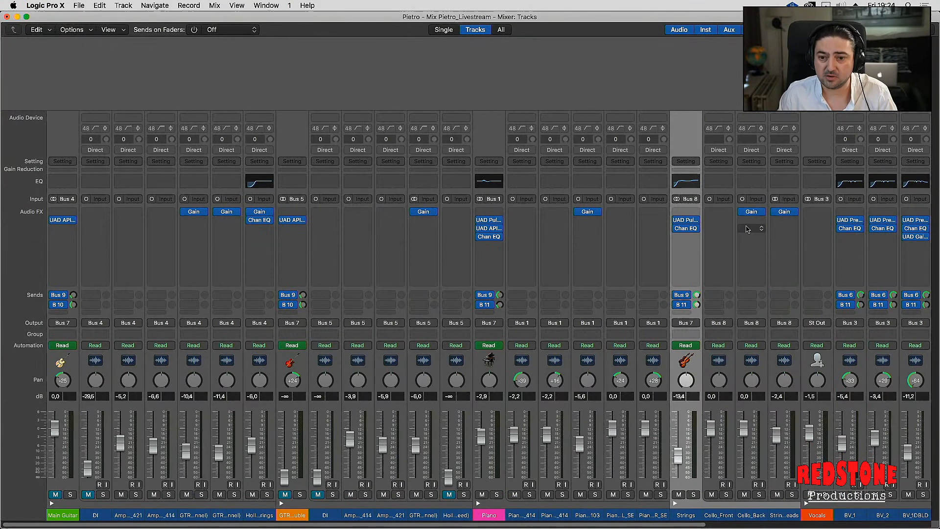
click(685, 220)
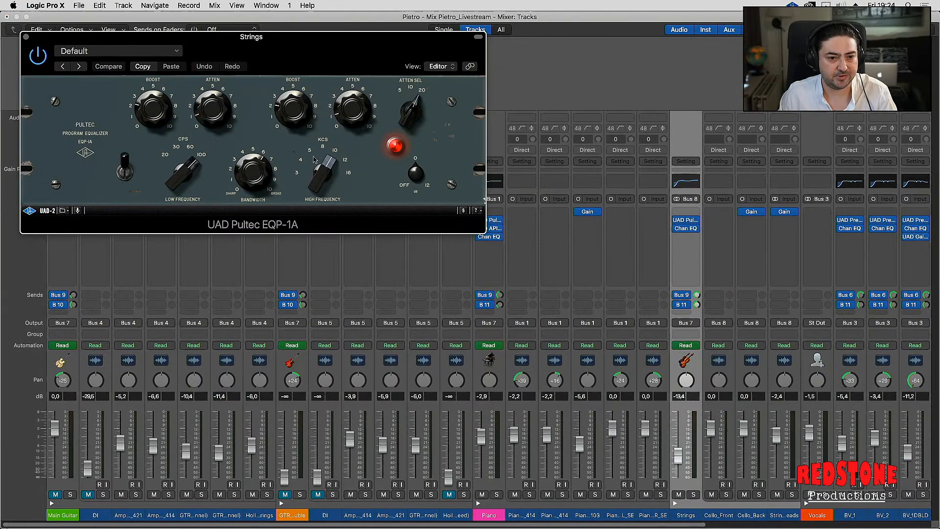
click(26, 37)
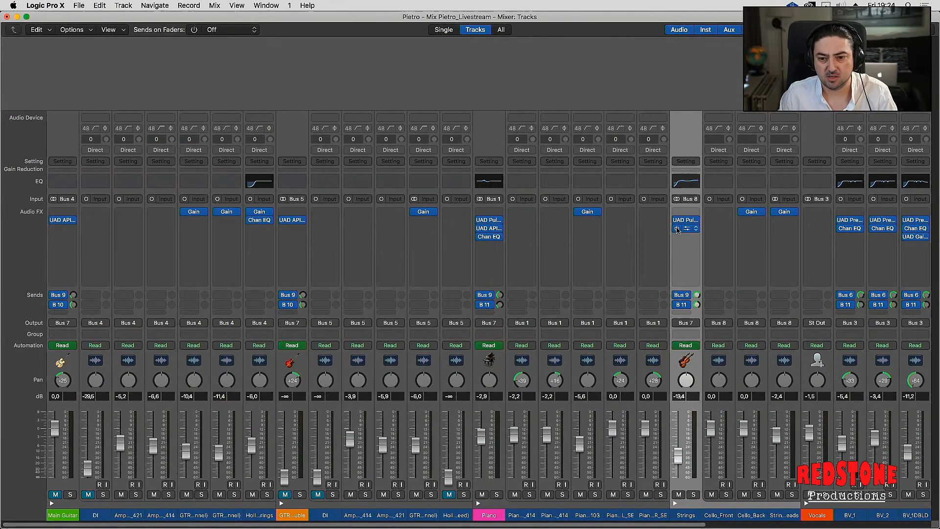
Examine the Strings stack's Channel EQ settings, close the plug-in window, and select the Vocals stack
click(687, 229)
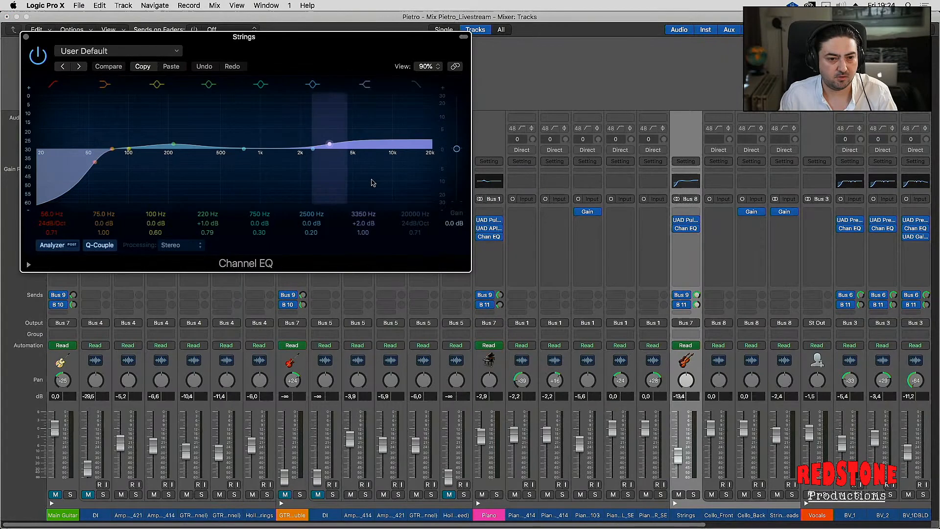
click(26, 38)
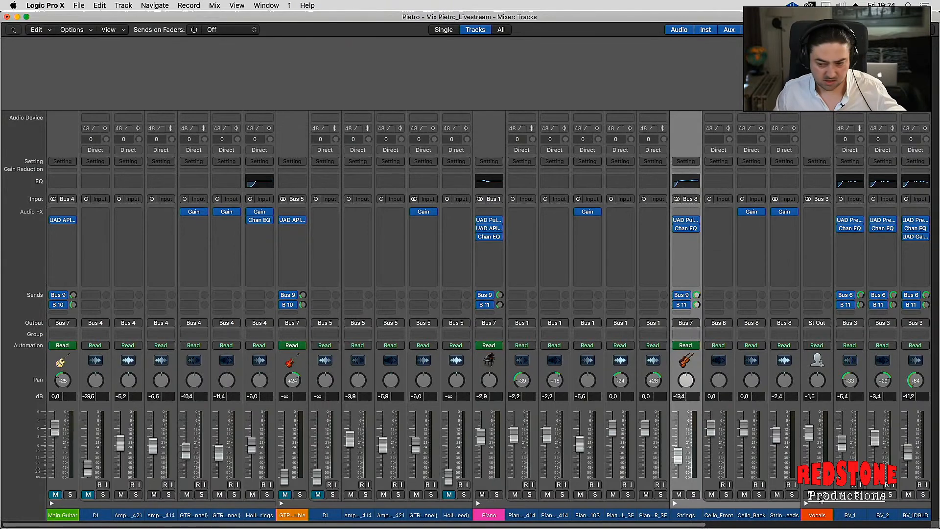
drag(686, 522, 876, 518)
click(594, 516)
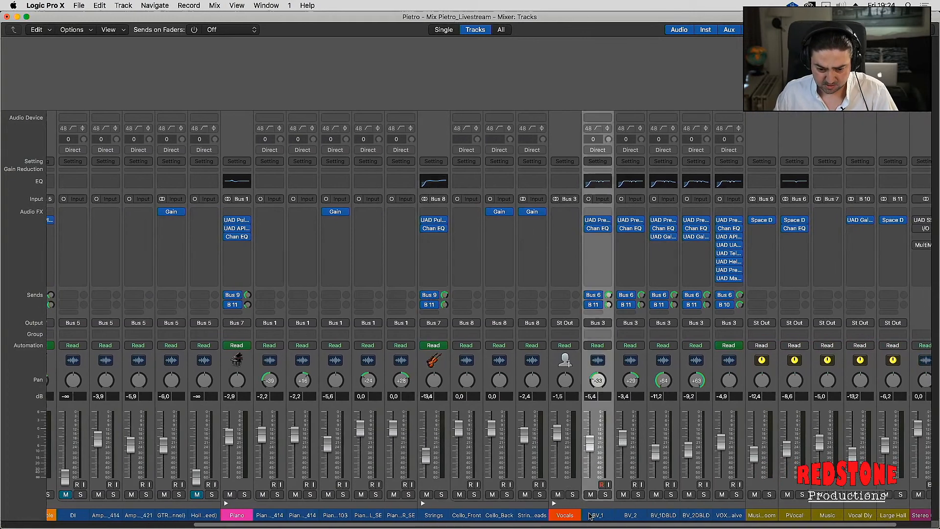
click(564, 511)
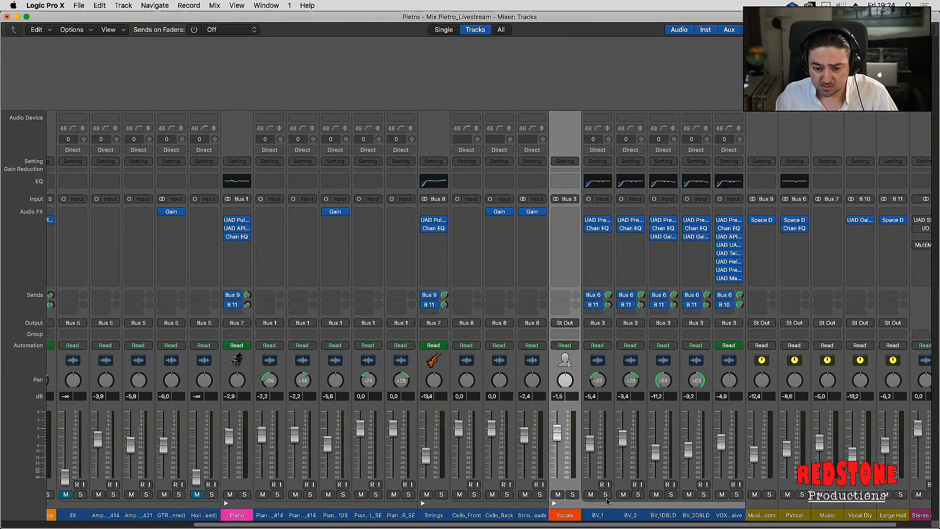
Select the BV_1 channel, examine its UAD Precision De-Esser and Channel EQ settings, and close both plug-in windows
click(600, 470)
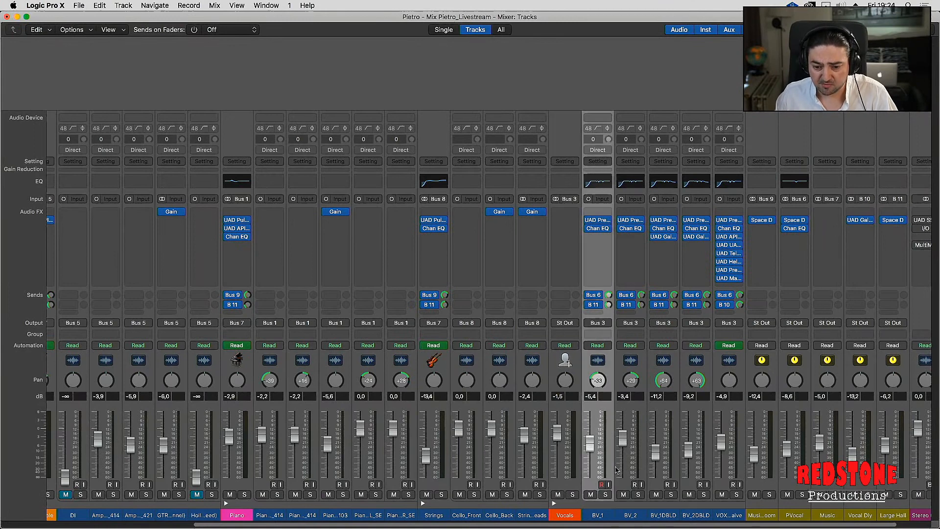
click(598, 220)
click(598, 228)
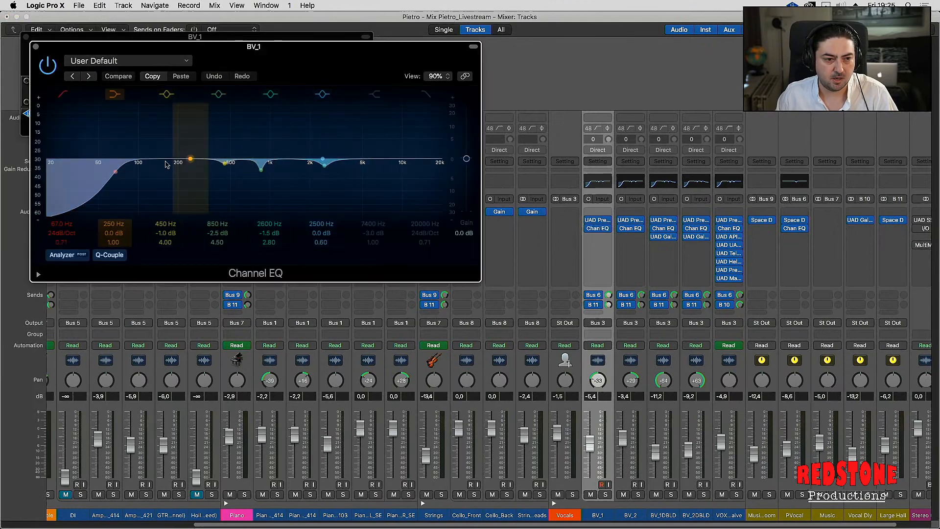
click(36, 46)
click(25, 37)
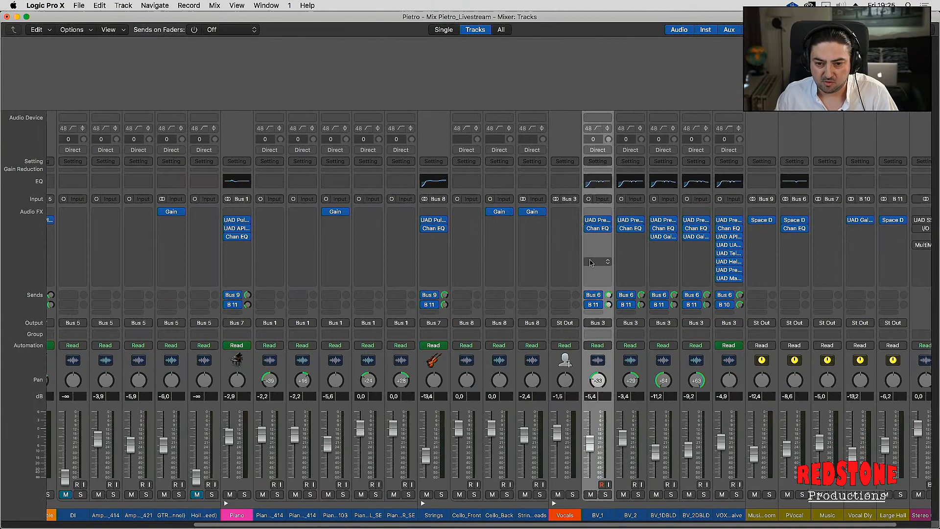
Examine the UAD Galaxy Tape Echo settings on BV_1DBLD and BV_2DBLD, and close both plug-in windows
click(665, 239)
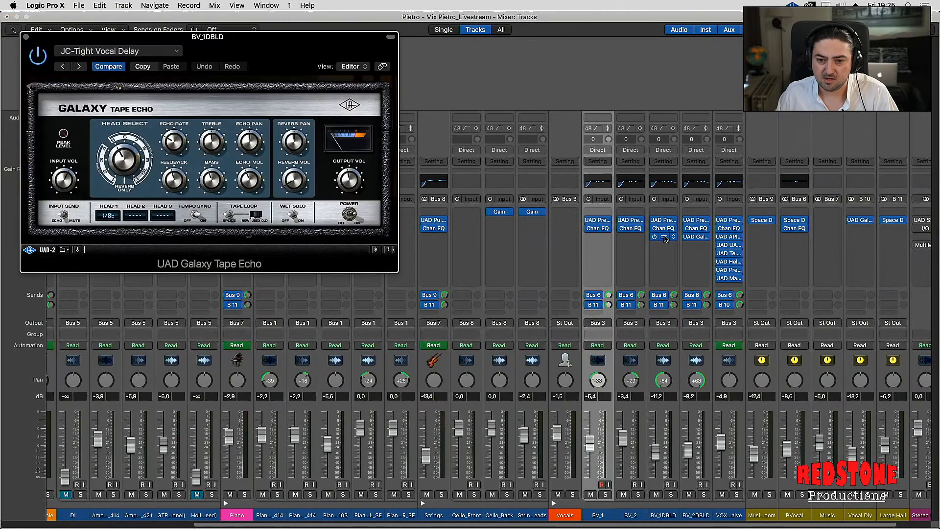
click(696, 239)
click(35, 47)
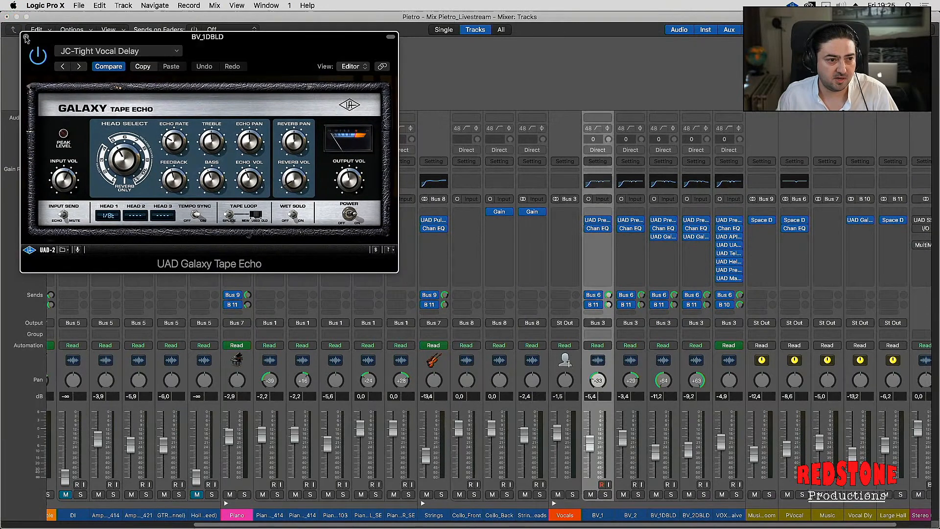
click(25, 37)
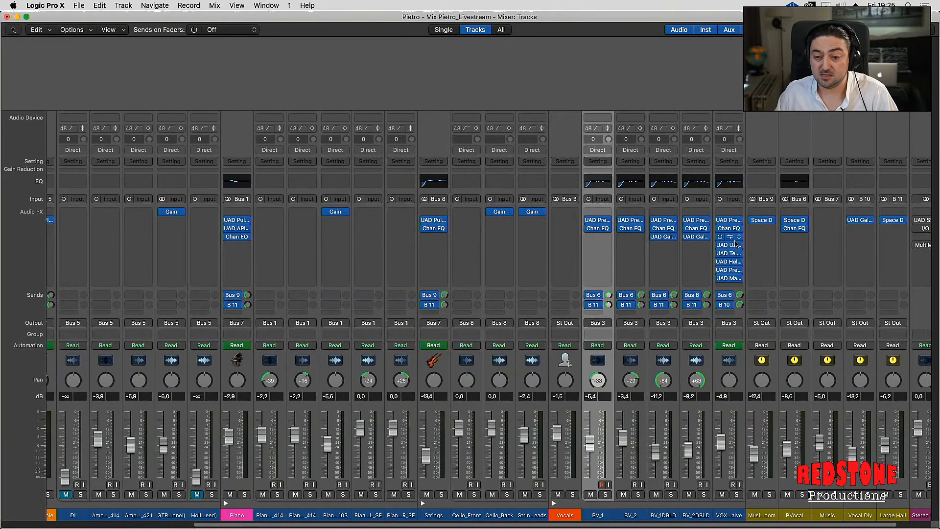
Select the VOX_Gemini_Valve channel and examine its first UAD Precision De-Esser, Channel EQ and UAD API 550A settings
click(730, 505)
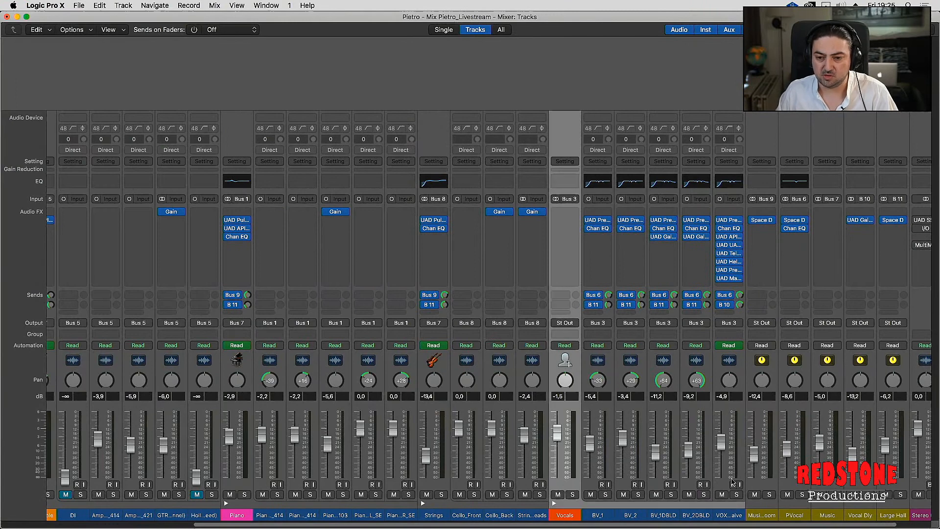
click(728, 412)
click(729, 220)
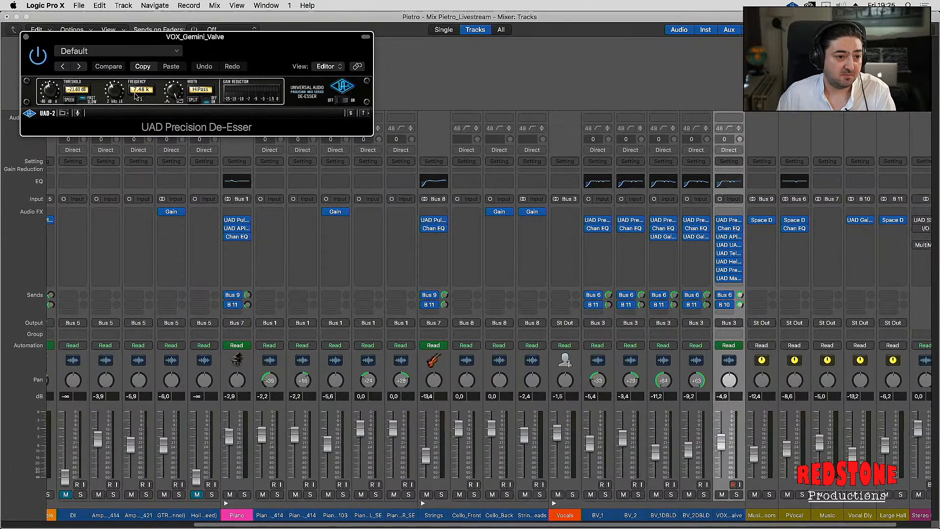
click(730, 228)
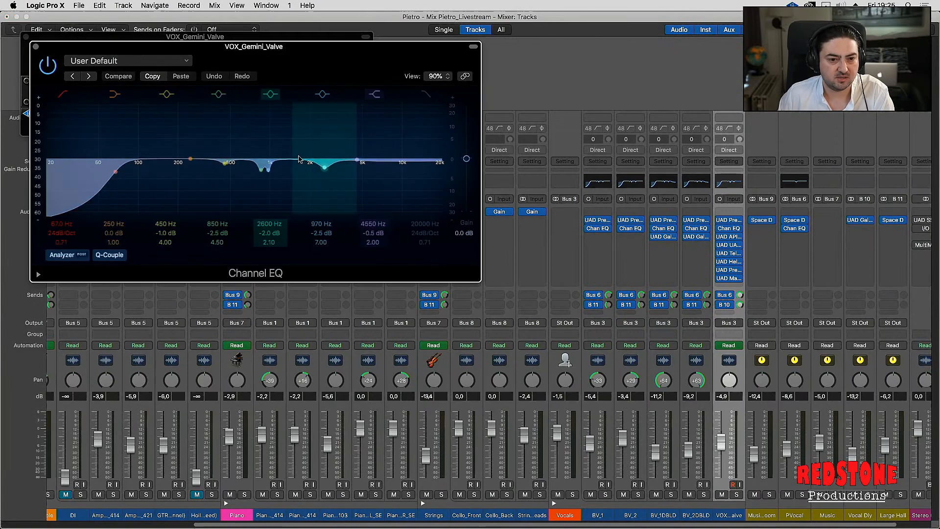
click(729, 237)
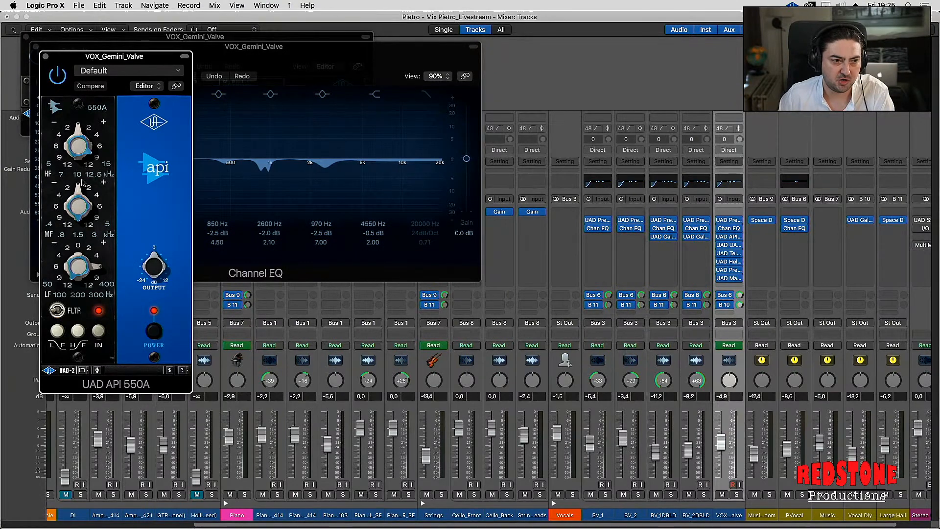
Compare the lead vocal's UAD UA 1176LN Legacy and Teletronix LA-2 compressor settings side by side, and close the 1176LN window
click(729, 253)
click(731, 246)
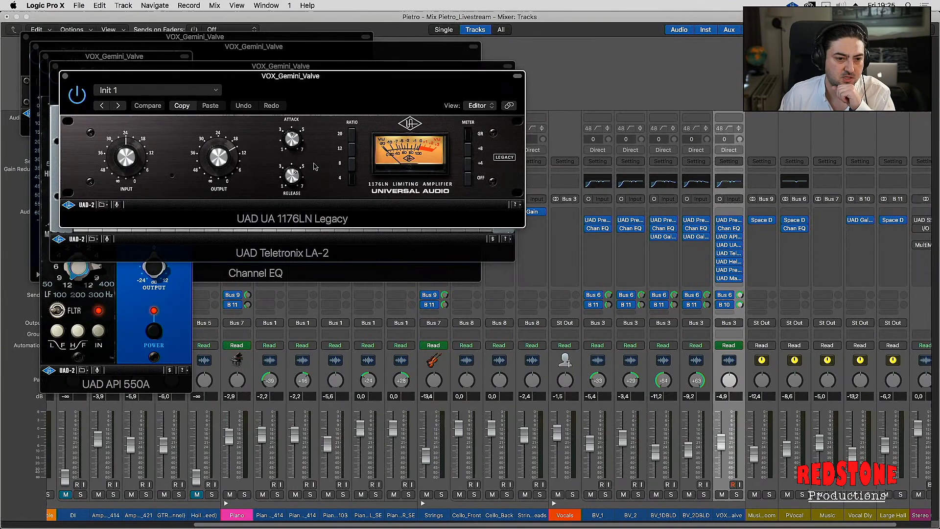
click(728, 253)
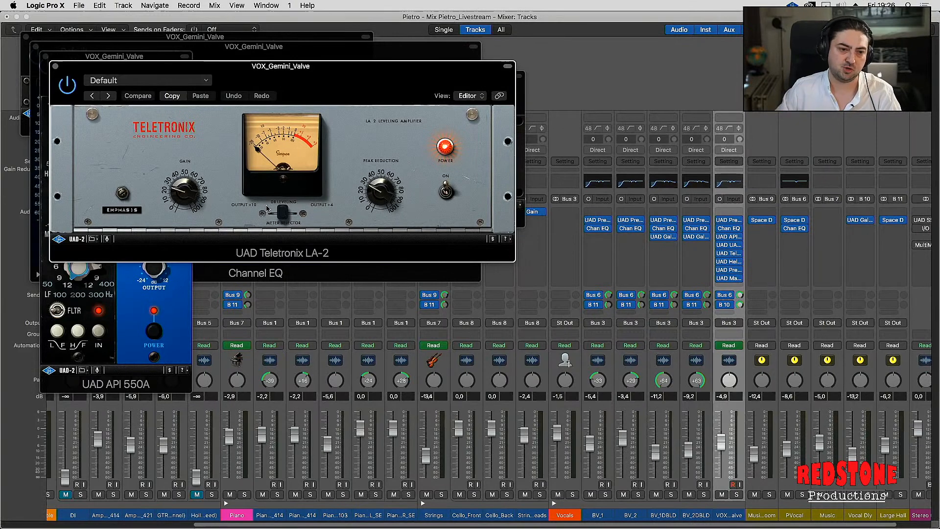
mouse_move(729, 245)
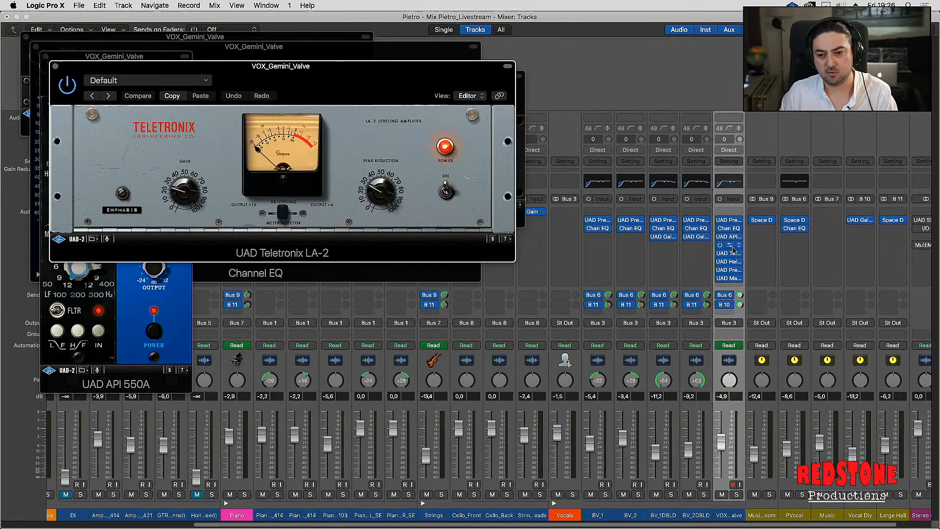
click(730, 246)
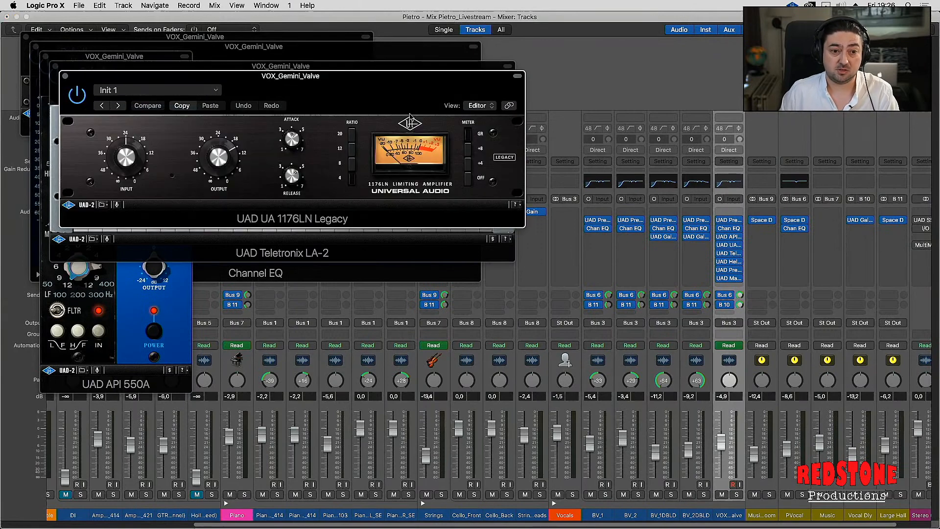
drag(356, 74, 738, 77)
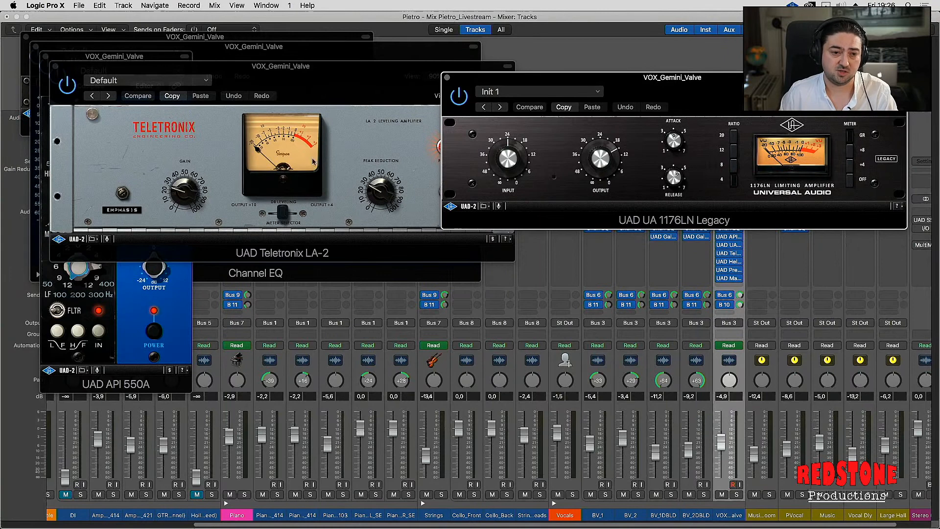
click(446, 77)
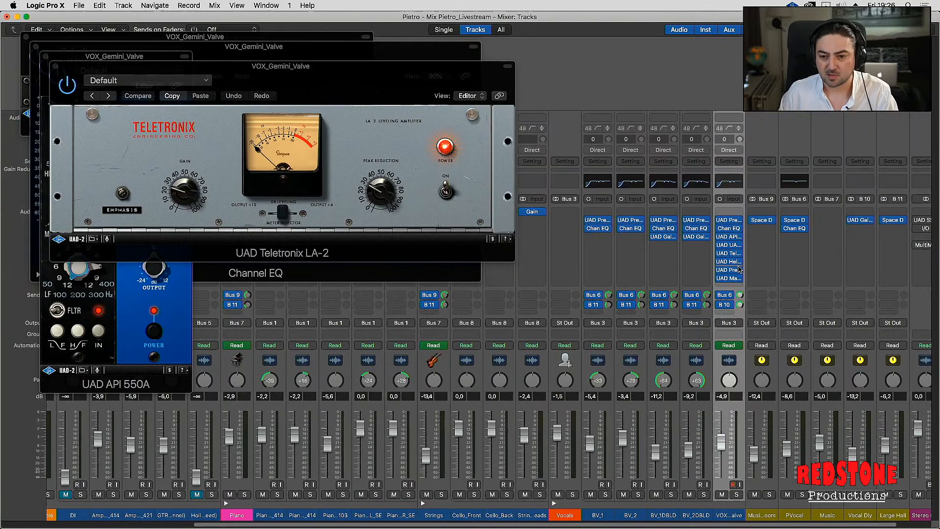
Examine the lead vocal's UAD Helios Type 69, second Precision De-Esser and Maag EQ4 settings, and close all plug-in windows
click(731, 261)
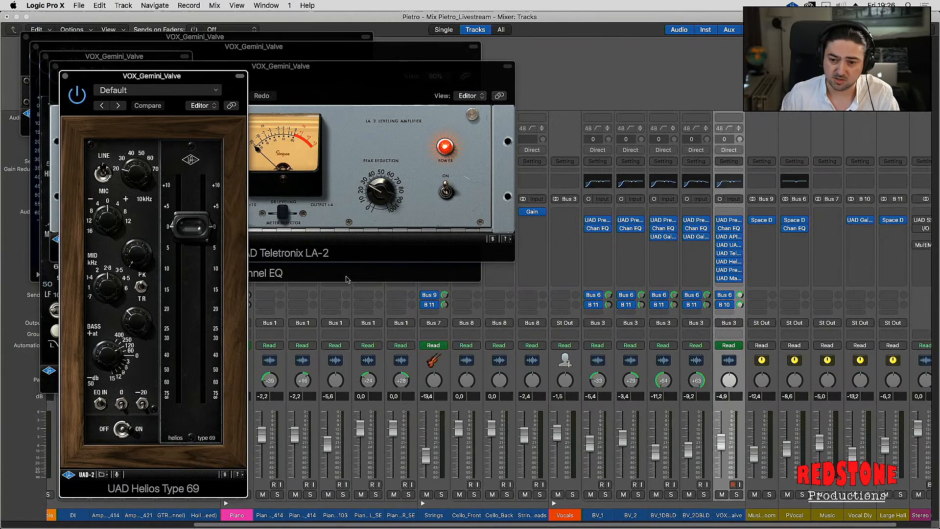
click(729, 269)
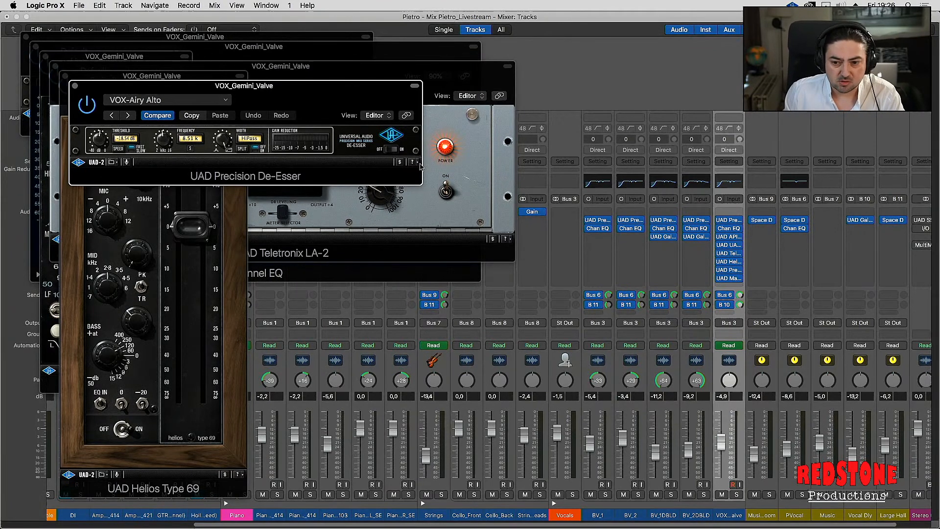
click(729, 278)
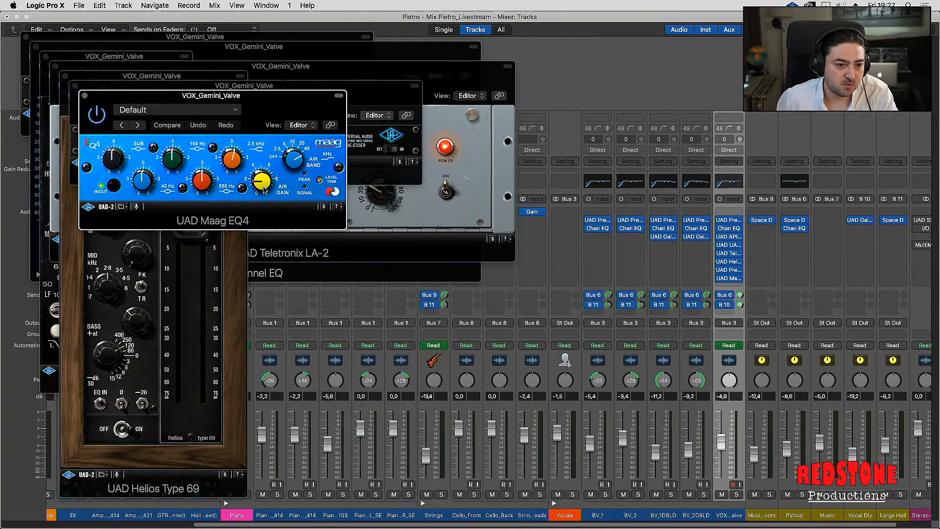
drag(260, 185, 260, 185)
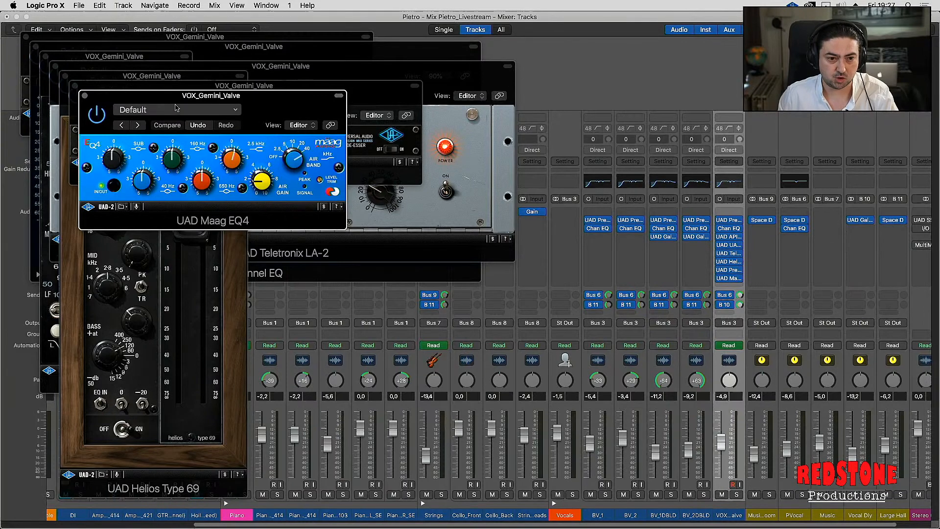
alt+click(85, 96)
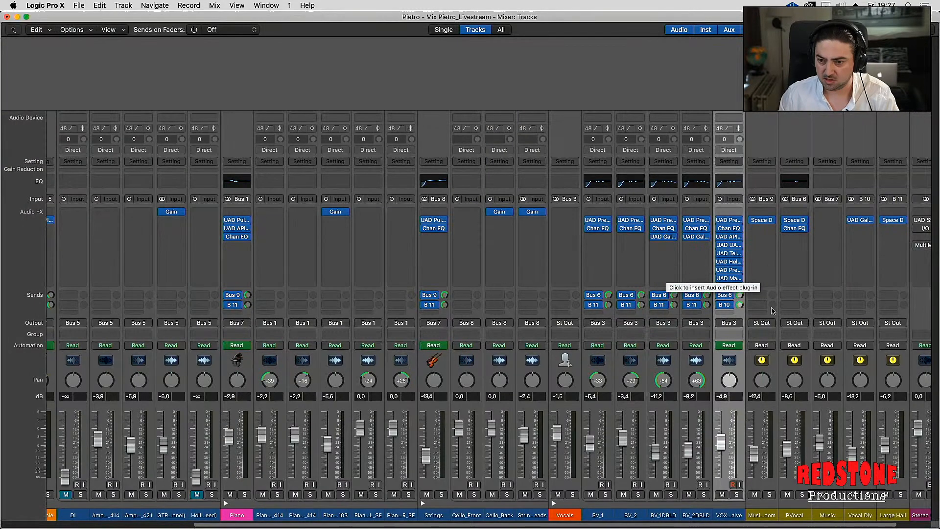
Solo the VOX_Gemini_Valve channel and show its regions in the Tracks window with enlarged track heights
scroll(716, 525, right, 3)
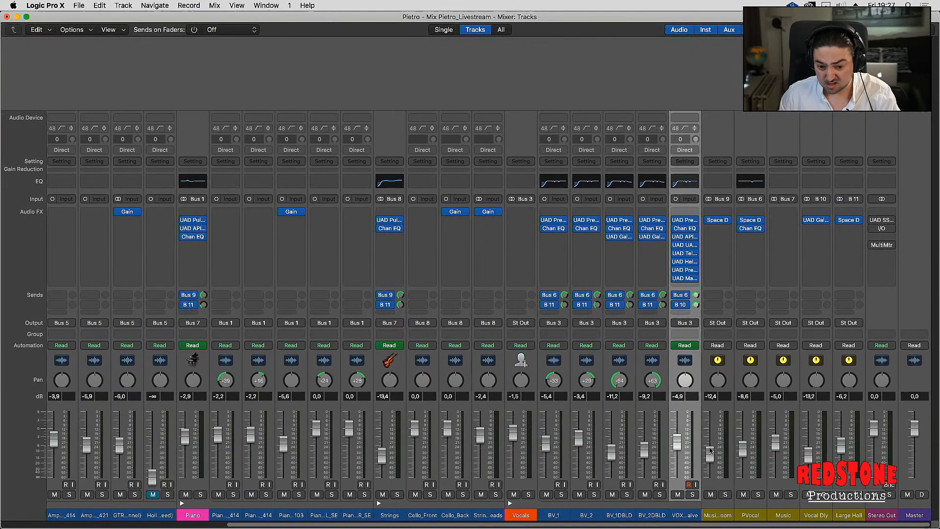
click(692, 494)
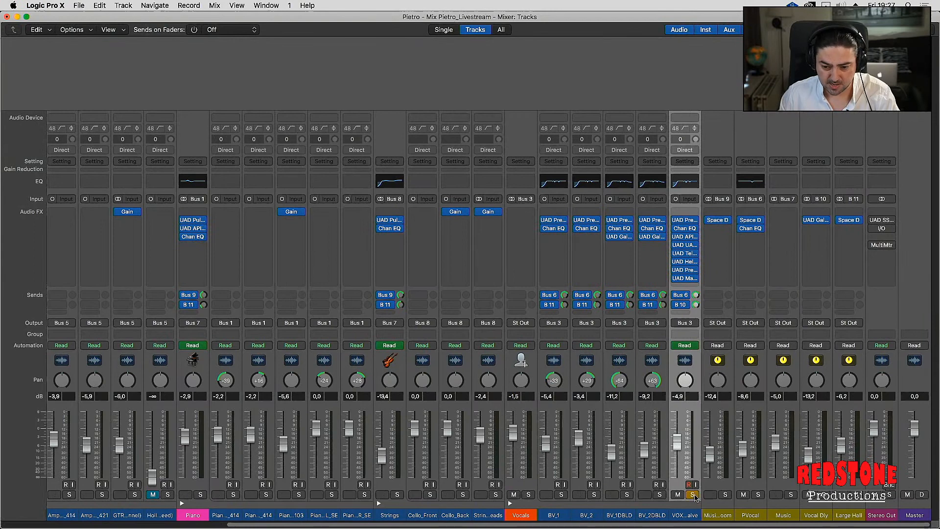
key(super+1)
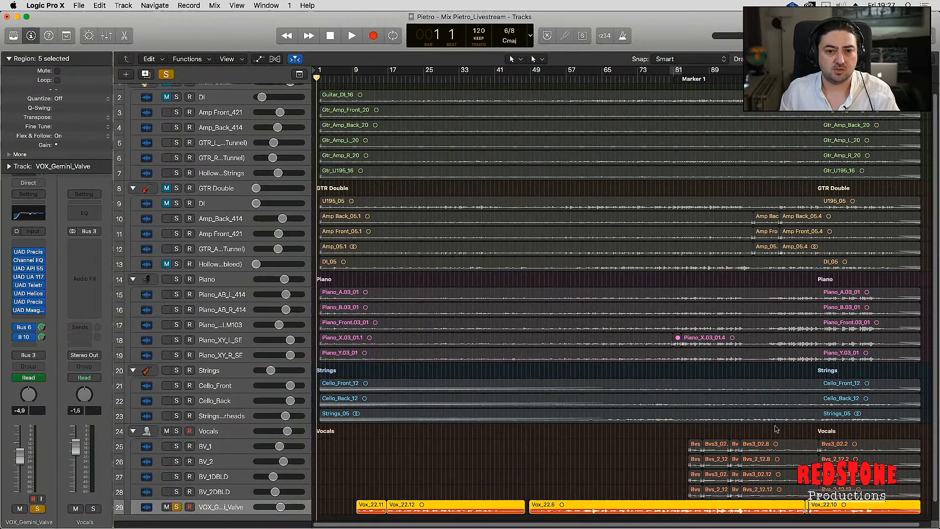
scroll(786, 408, up, 3)
scroll(786, 408, up, 2)
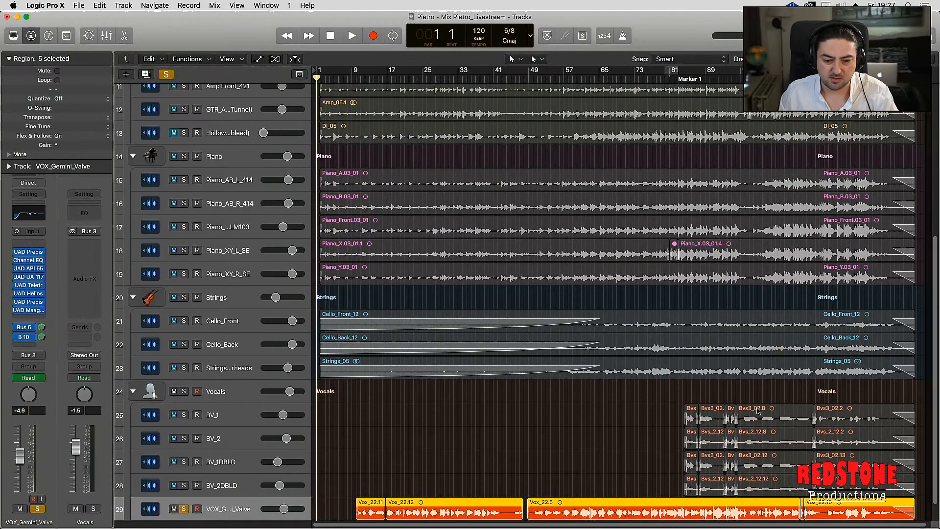
Turn on cycle mode, play the soloed lead vocal from bar 9, and bypass all of its insert plug-ins
key(c)
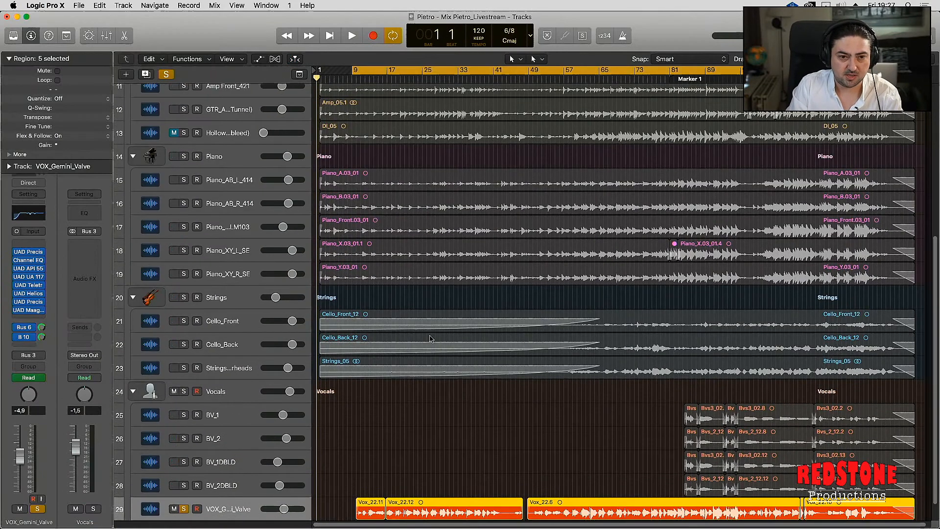
key(space)
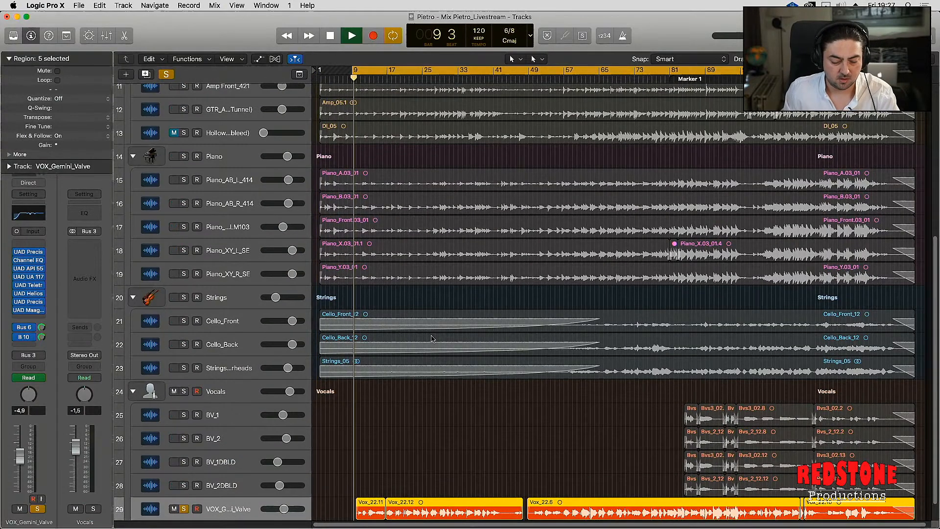
drag(17, 252, 17, 337)
key(space)
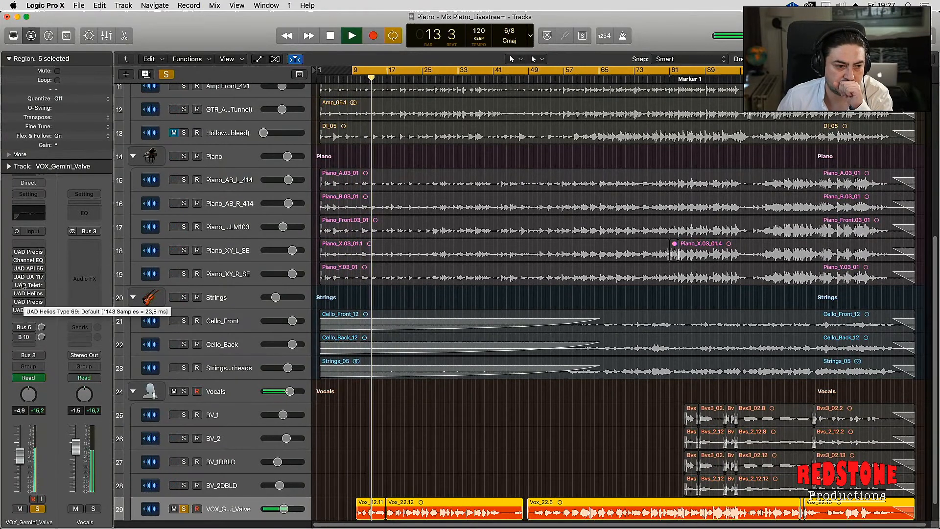
click(28, 252)
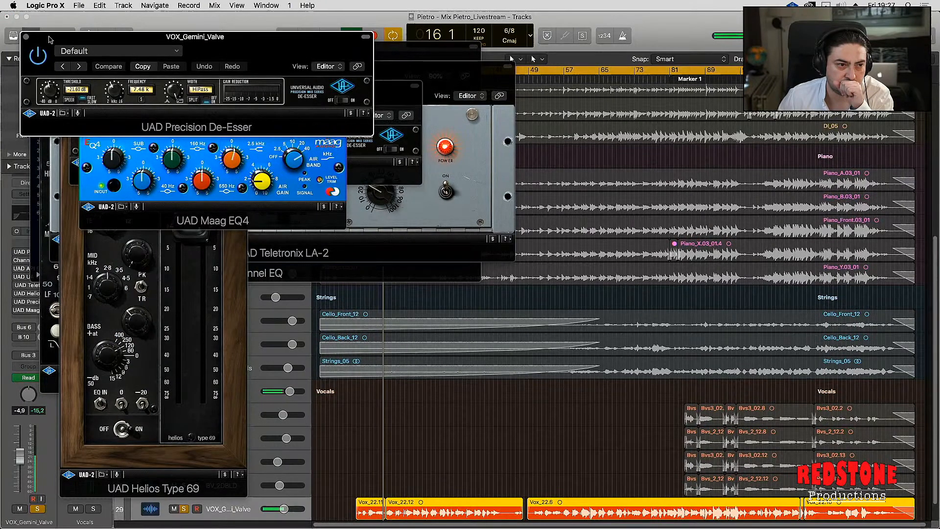
drag(51, 40, 329, 96)
click(304, 93)
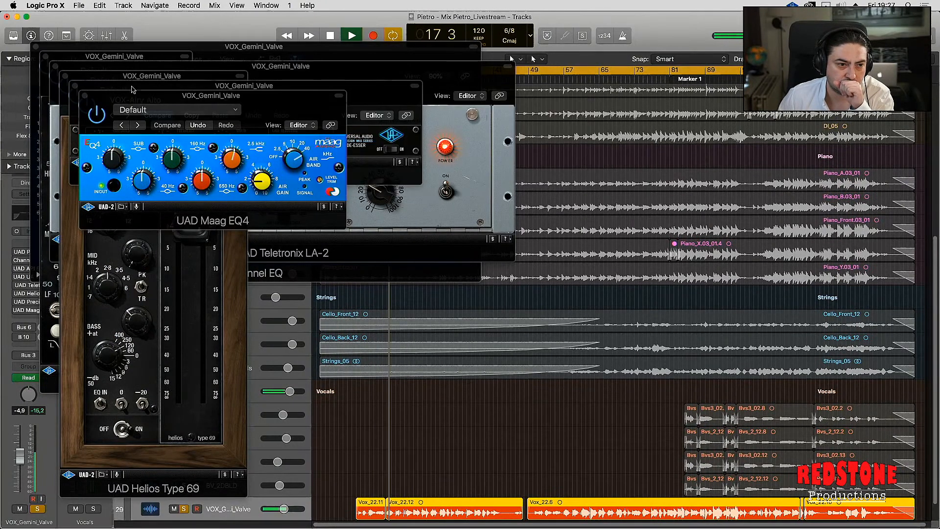
click(89, 98)
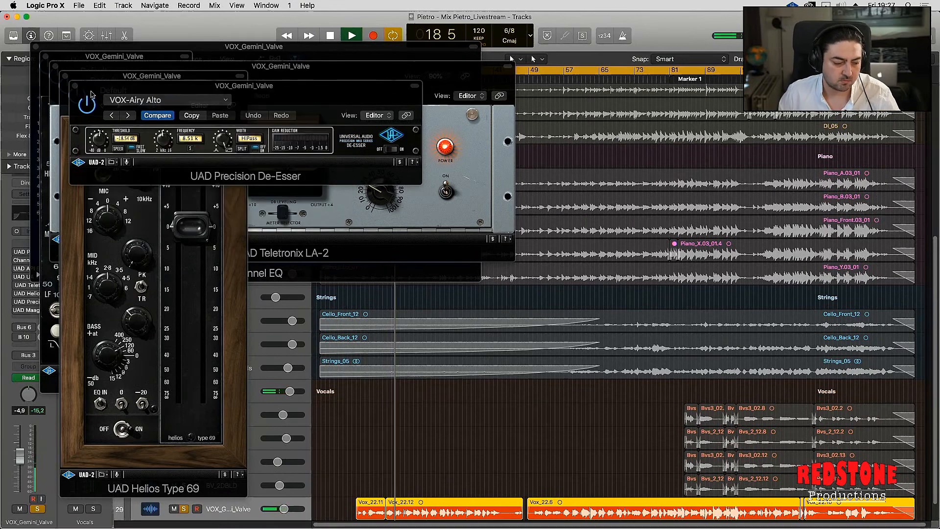
click(75, 86)
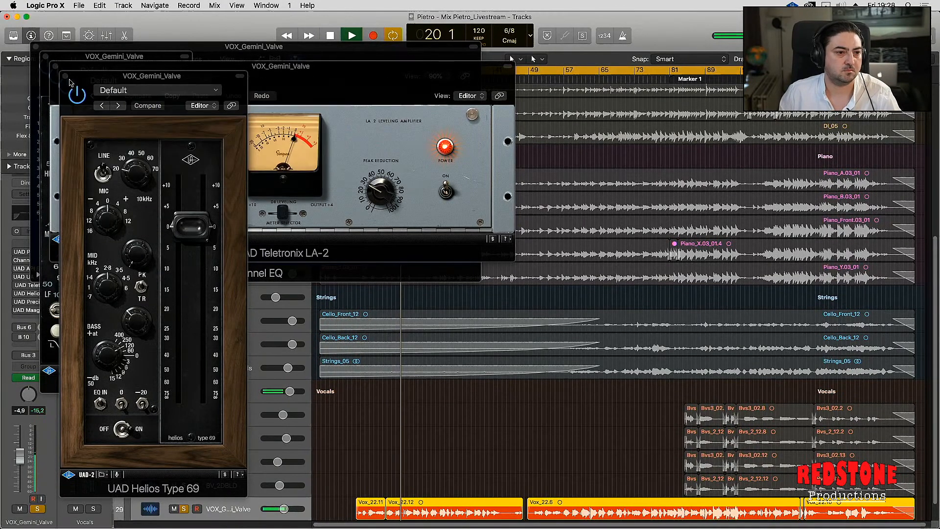
click(64, 76)
click(56, 66)
click(42, 52)
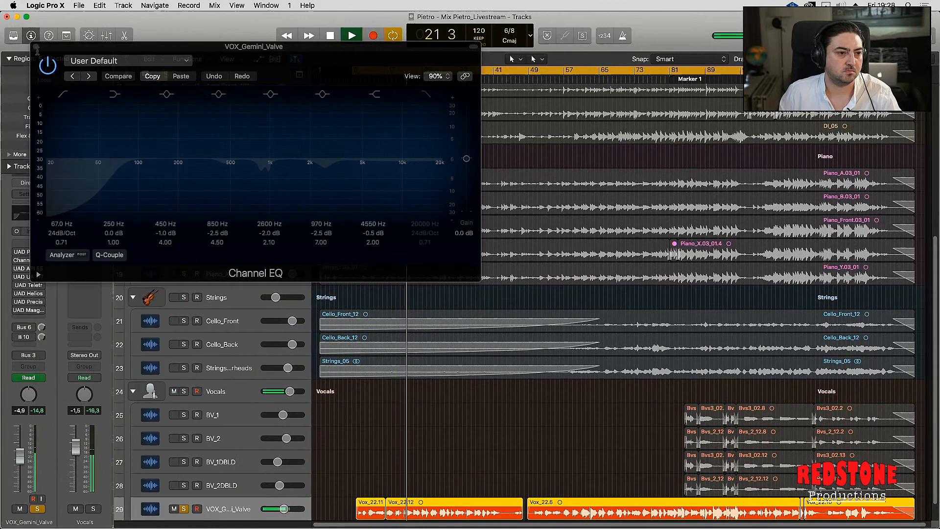
click(36, 48)
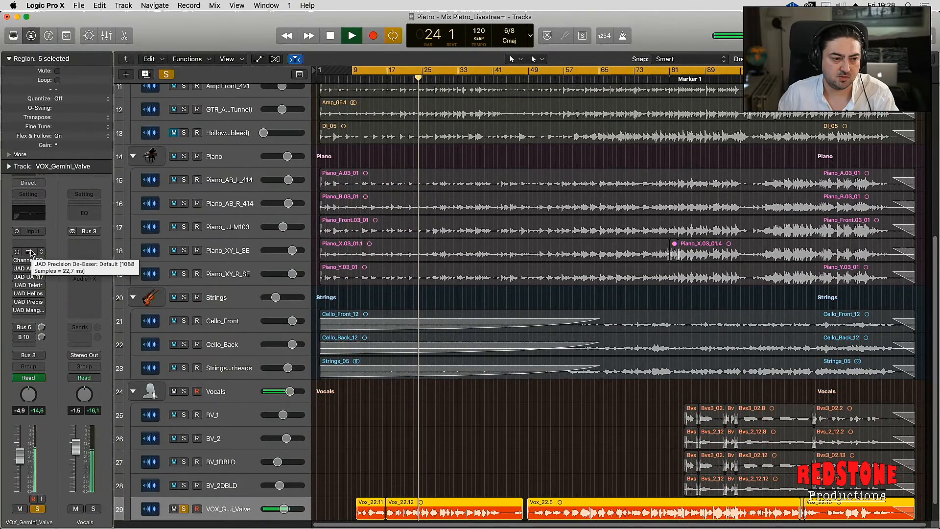
Enable the lead vocal's first UAD Precision De-Esser, audition it from bar 9 with its filtered band briefly soloed, and close it
key(space)
click(29, 251)
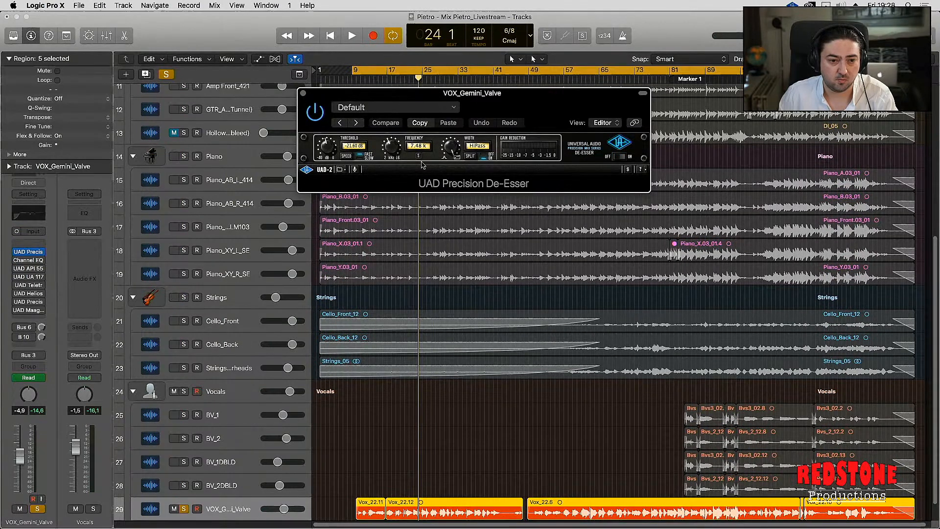
key(space)
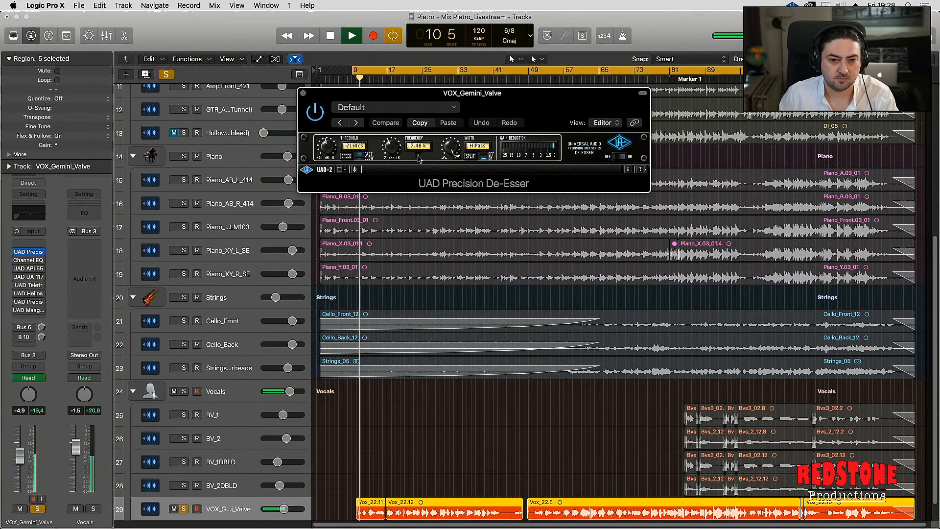
click(419, 157)
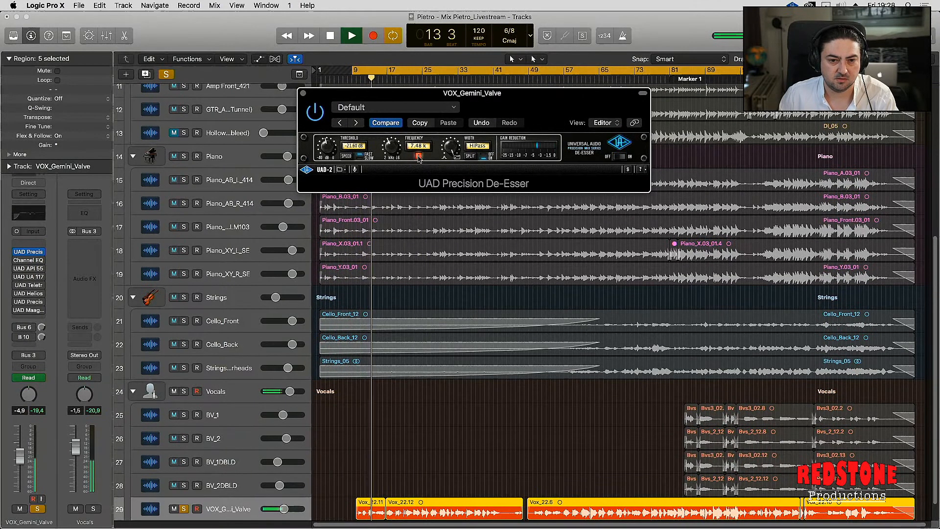
click(418, 156)
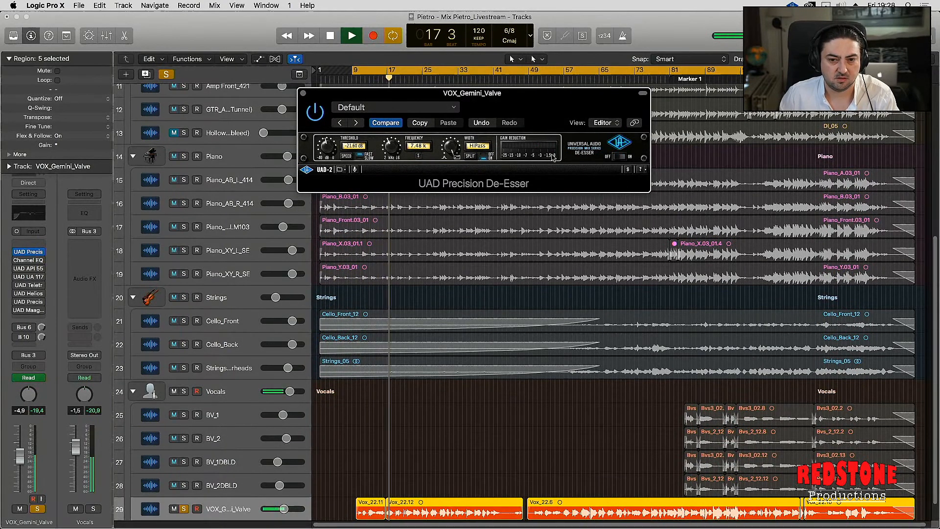
key(space)
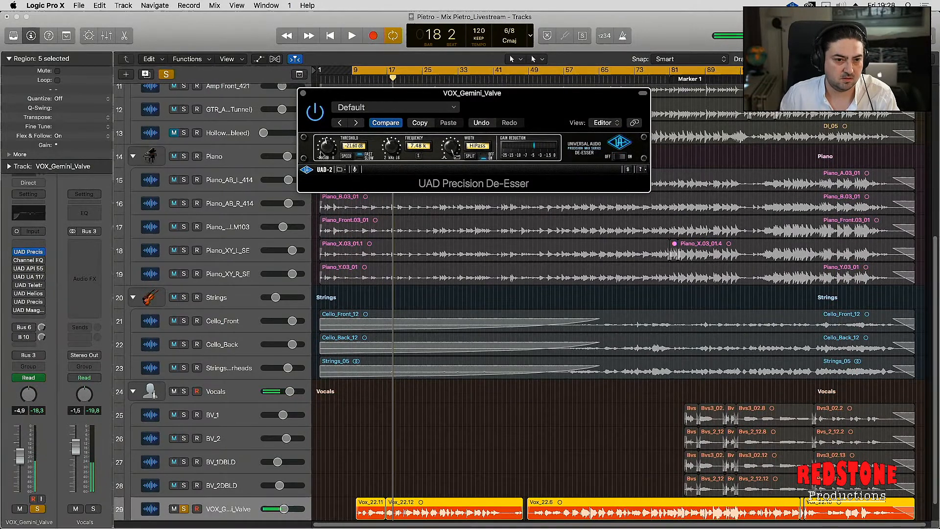
click(303, 93)
Enable the Channel EQ on VOX_Gemini_Valve and compare the vocal with the EQ bypassed and active during playback
drag(220, 135, 216, 90)
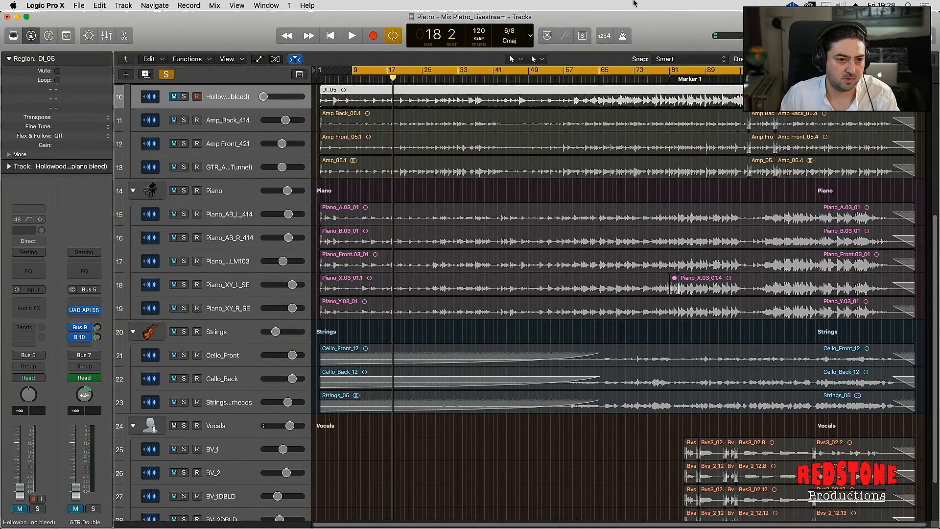
scroll(239, 282, down, 3)
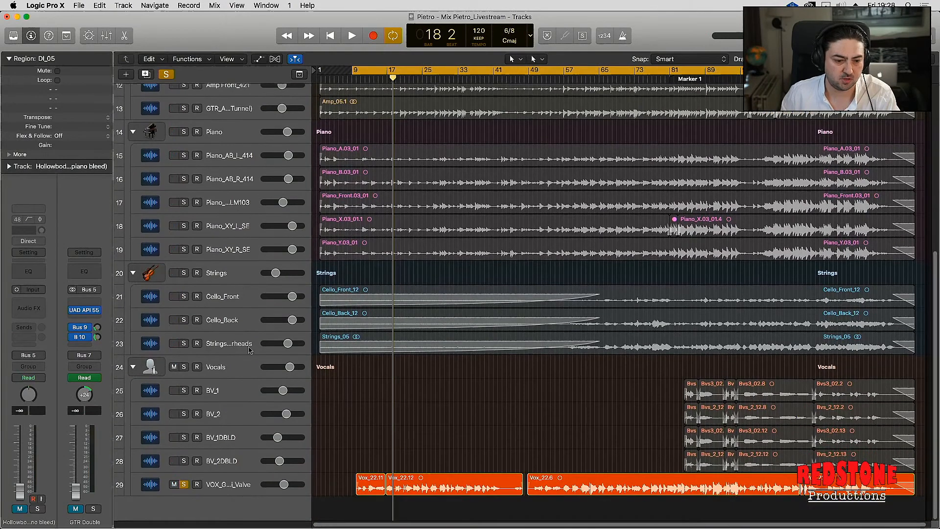
click(228, 484)
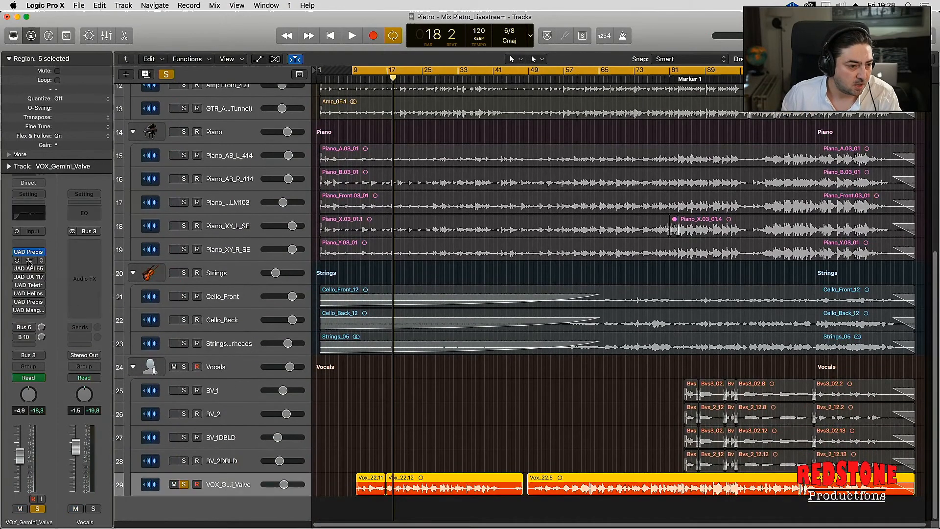
click(28, 260)
click(49, 68)
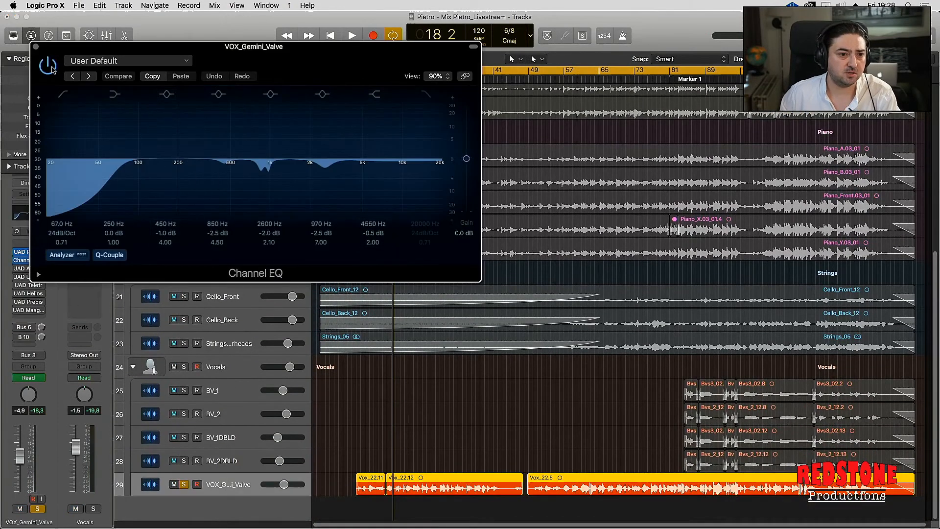
key(space)
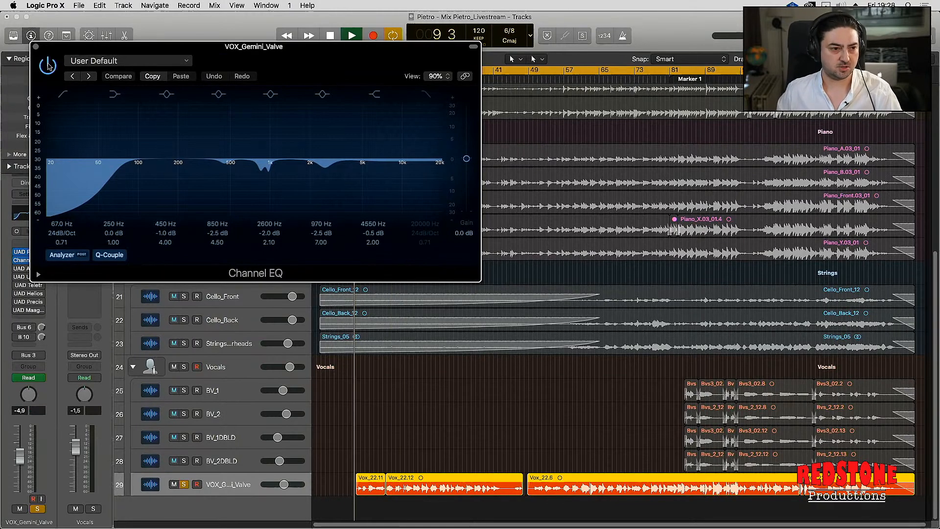
click(49, 65)
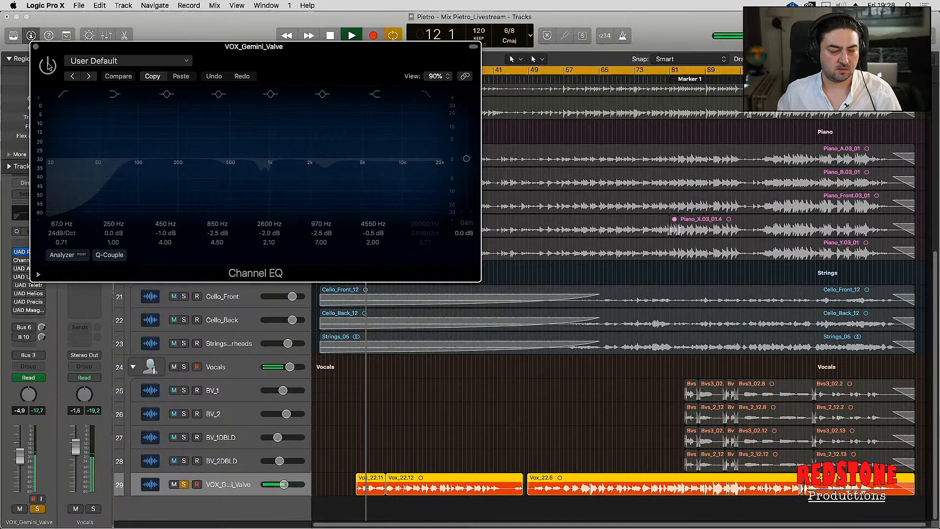
click(49, 65)
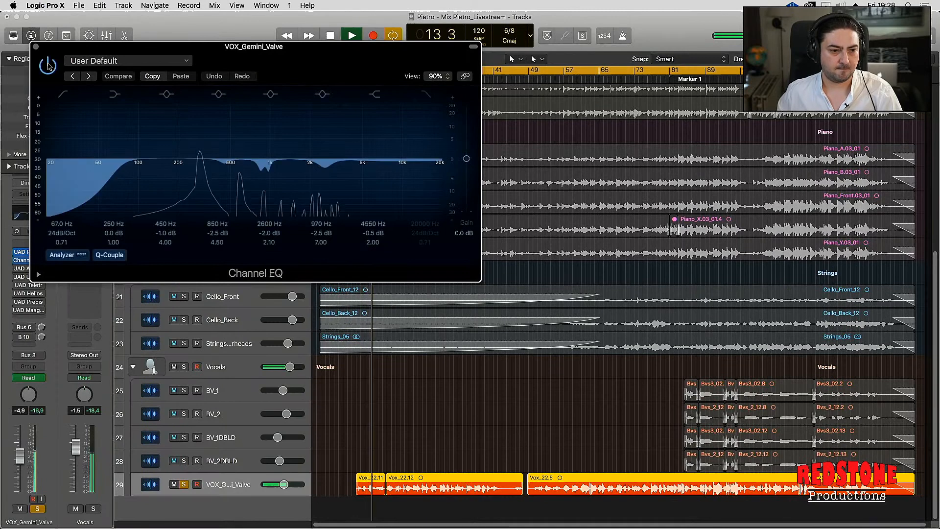
Try the Channel EQ's 2600 Hz band at -1.0 dB, compare it with the saved setting, and stop playback
drag(283, 180, 324, 162)
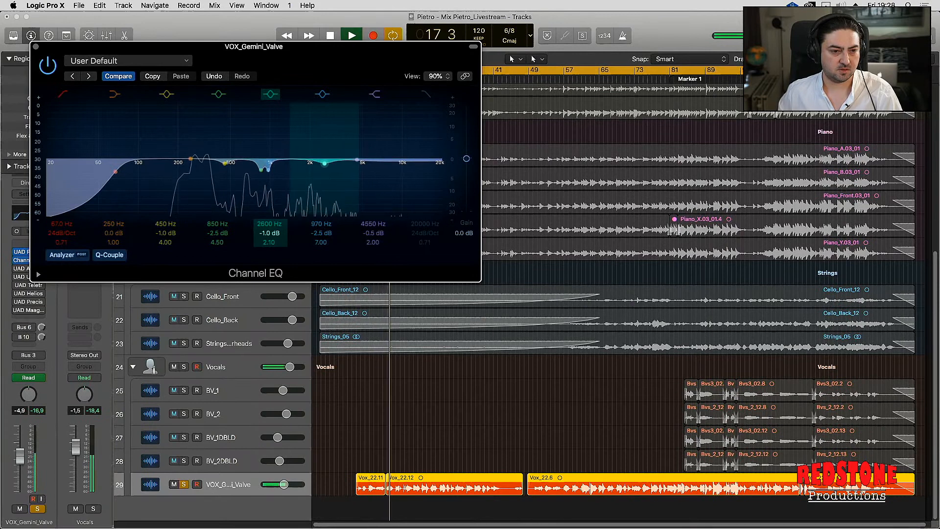
click(123, 78)
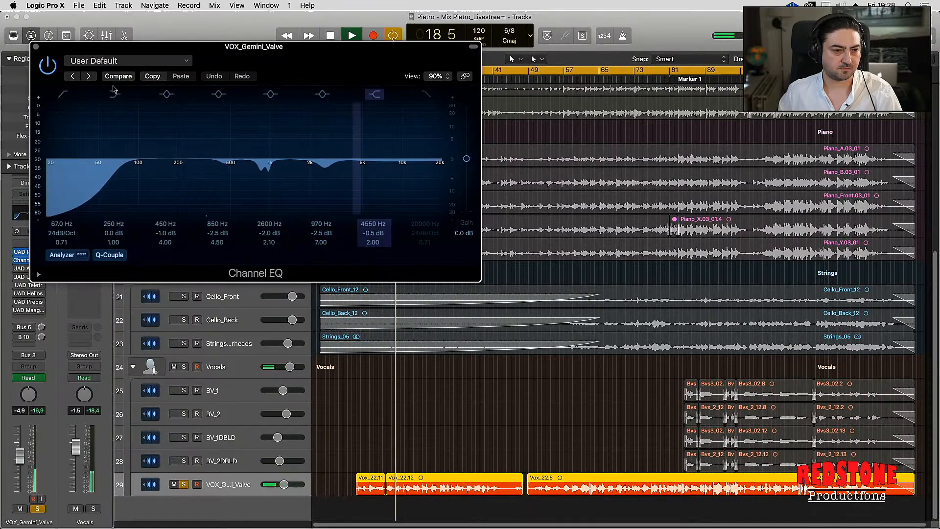
mouse_move(270, 230)
mouse_down()
mouse_move(269, 210)
mouse_move(269, 233)
mouse_up()
click(36, 46)
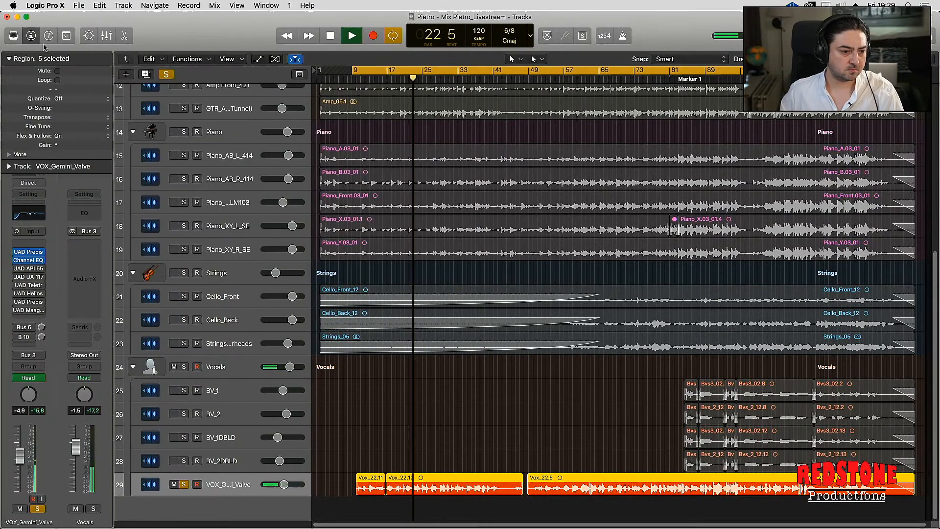
click(27, 261)
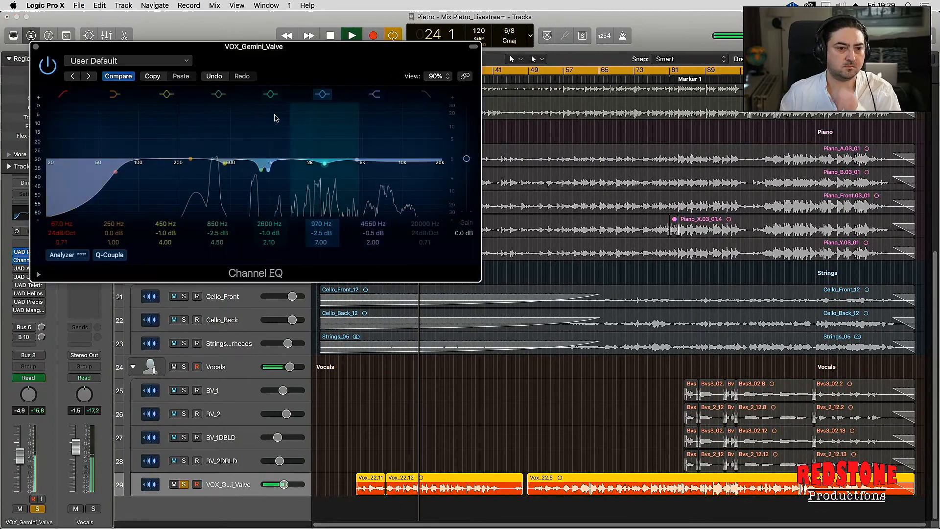
click(105, 76)
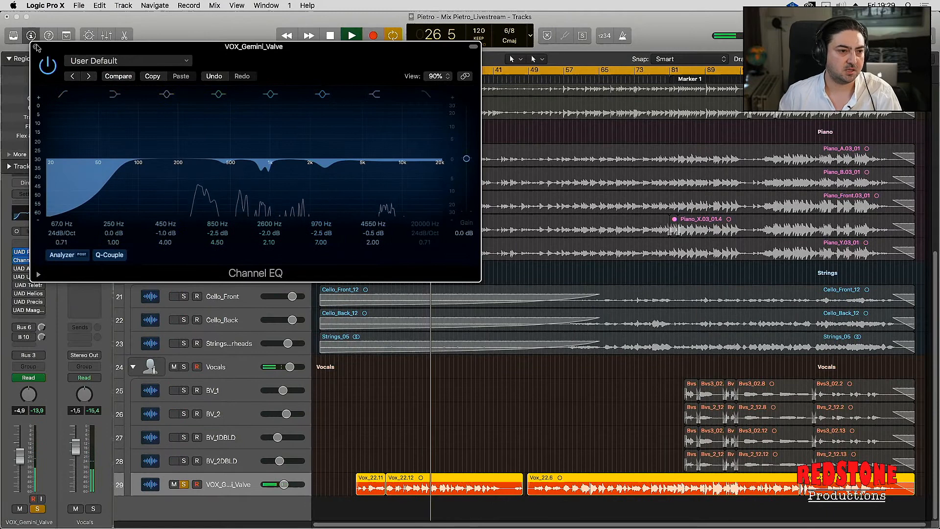
click(27, 260)
key(space)
Enable the lead vocal's UAD API 550A, turn off cycle mode, audition the EQ during playback, and close its window
click(30, 270)
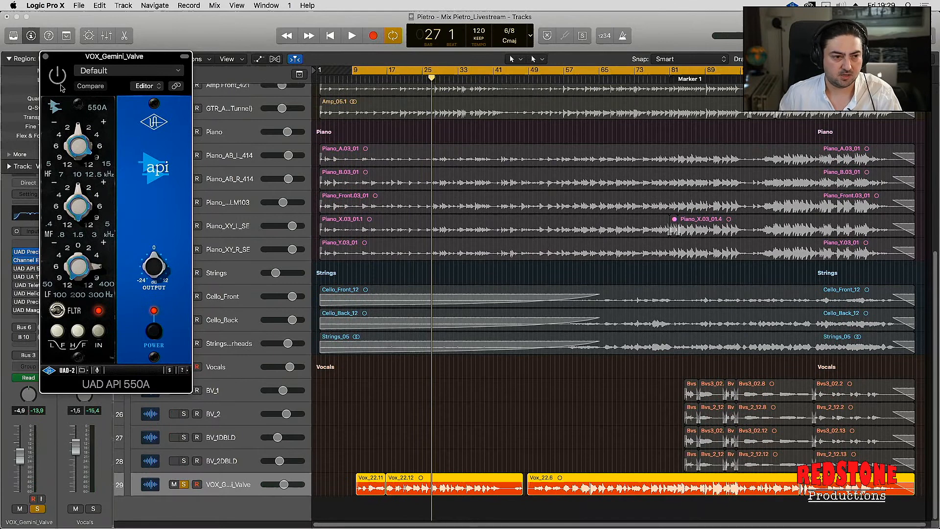
key(c)
key(space)
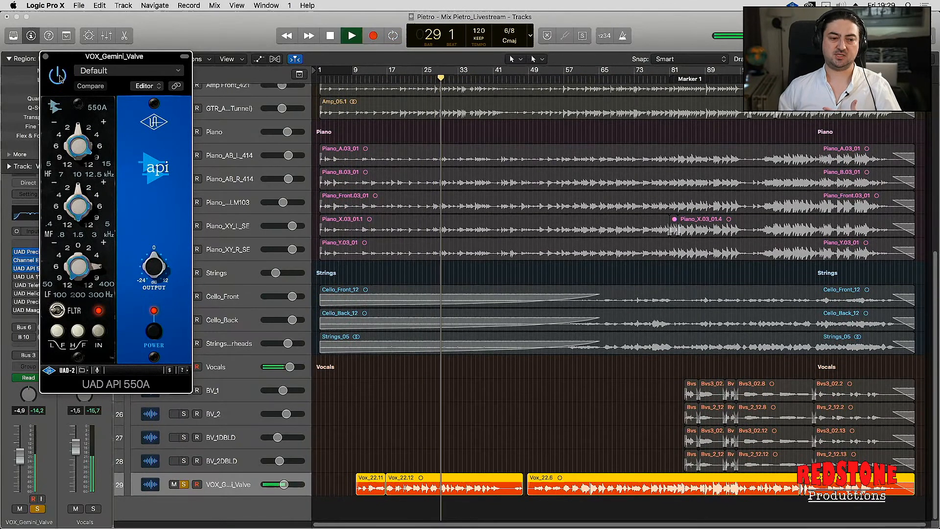
click(58, 76)
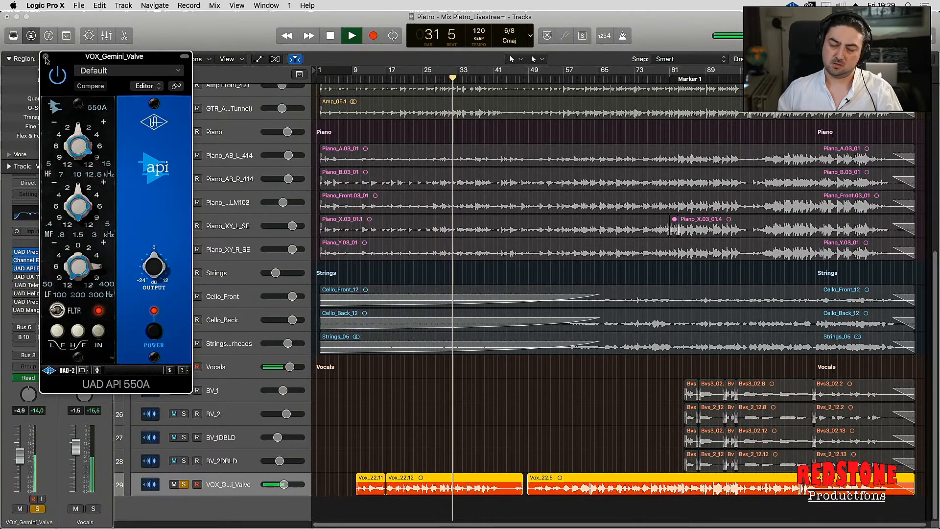
key(space)
click(46, 58)
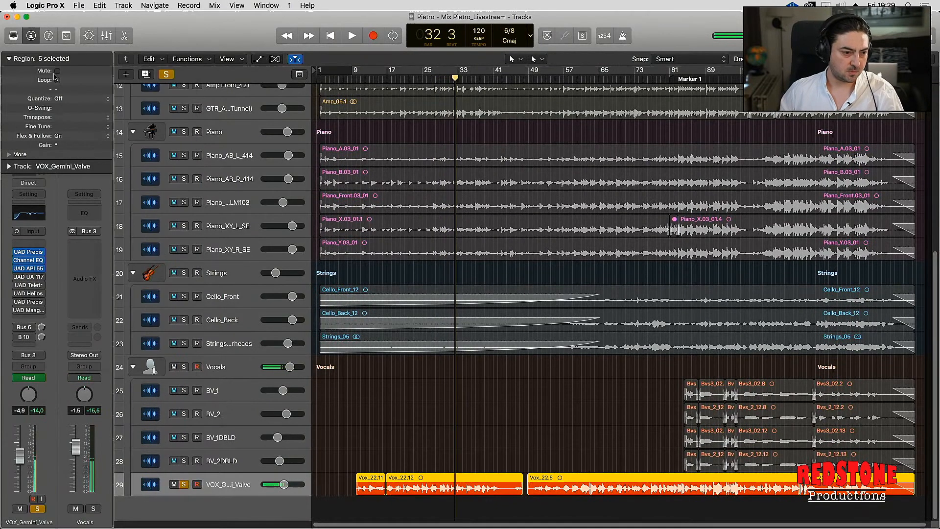
click(36, 269)
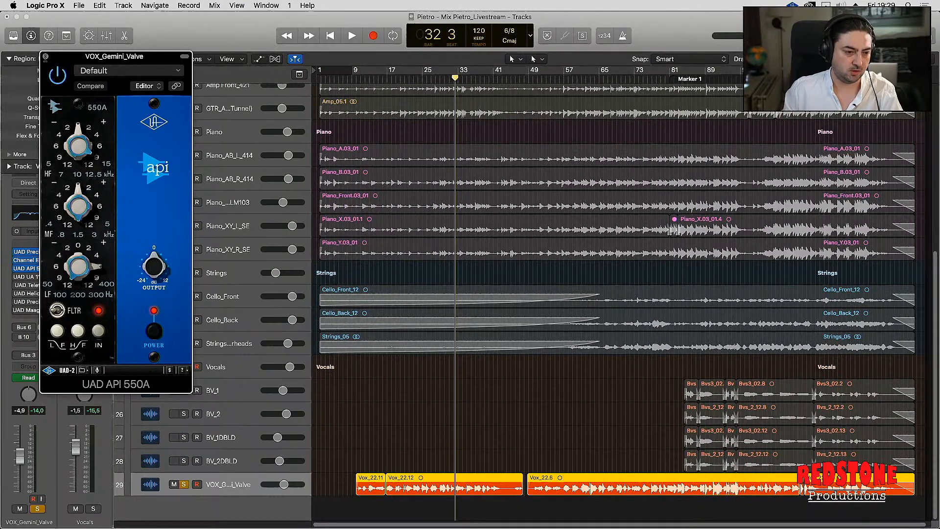
click(46, 57)
Enable the lead vocal's UAD UA 1176LN Legacy and compare the vocal with the compressor bypassed and active during playback
mouse_move(33, 279)
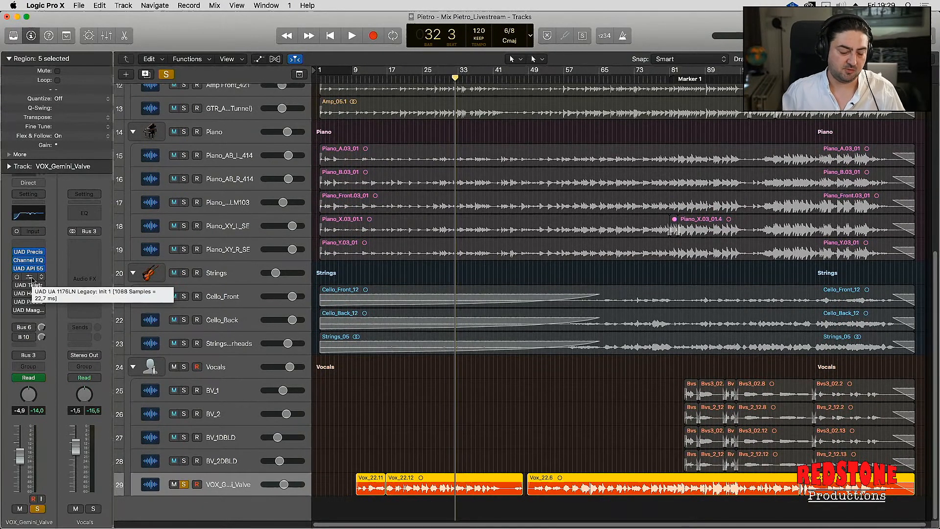
click(29, 278)
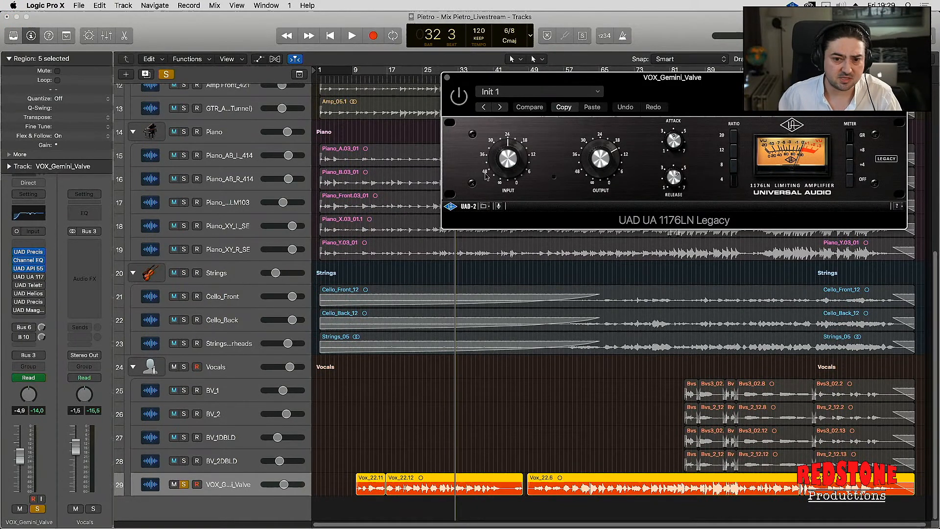
click(459, 97)
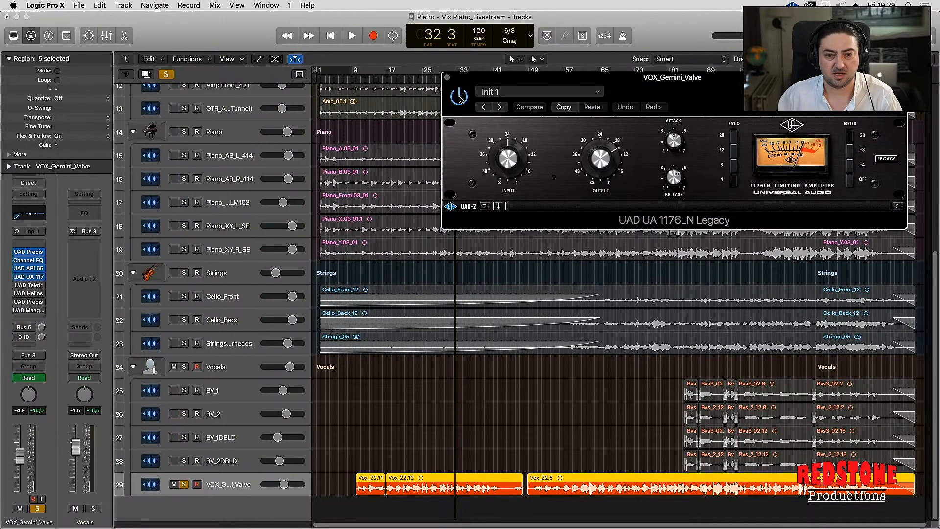
key(space)
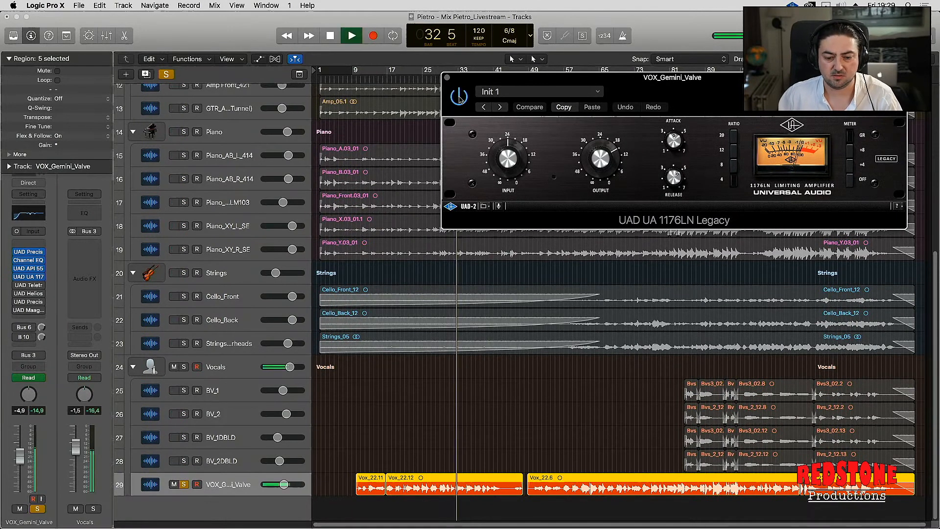
click(459, 97)
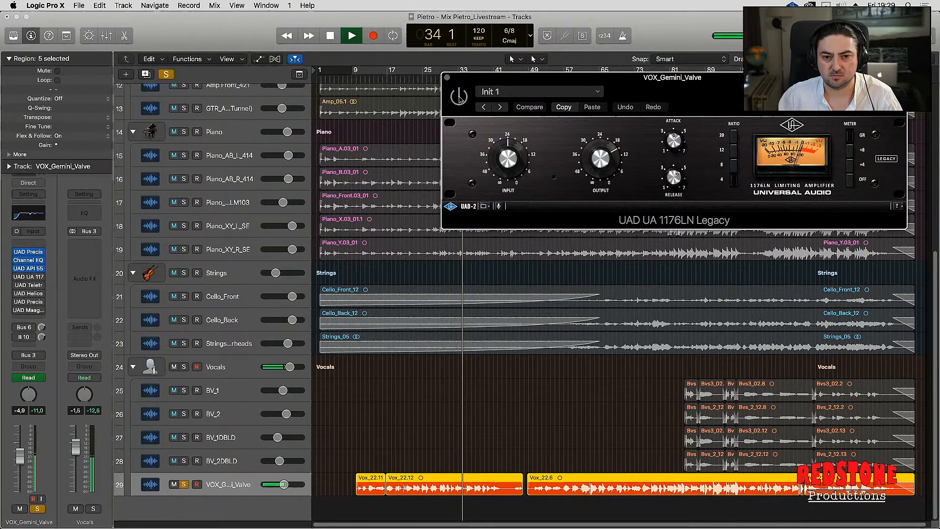
click(459, 97)
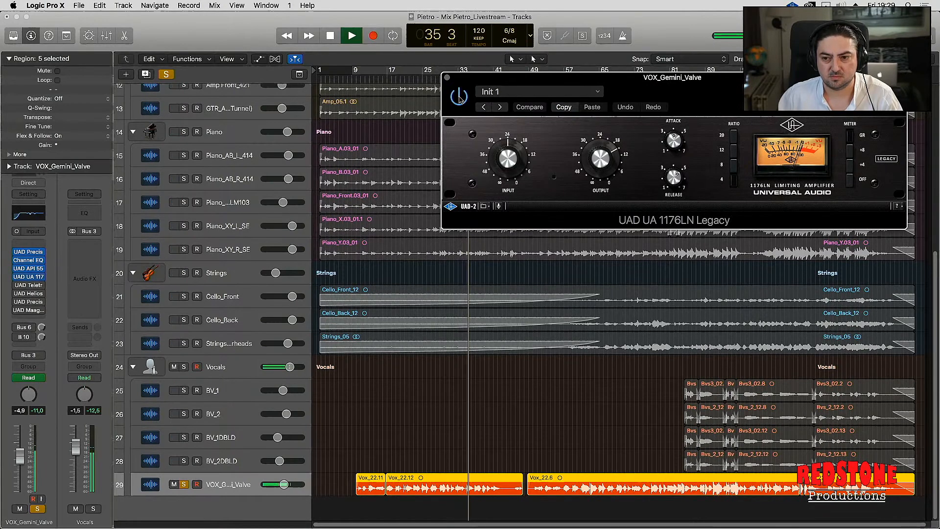
key(space)
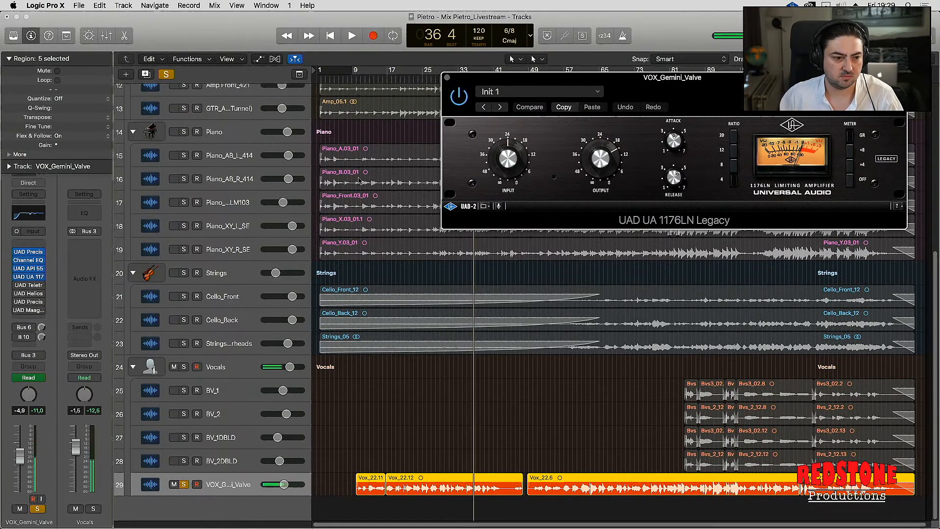
Enable the lead vocal's UAD Teletronix LA-2 and UAD Helios Type 69, audition them during playback, and close both plug-in windows
click(29, 284)
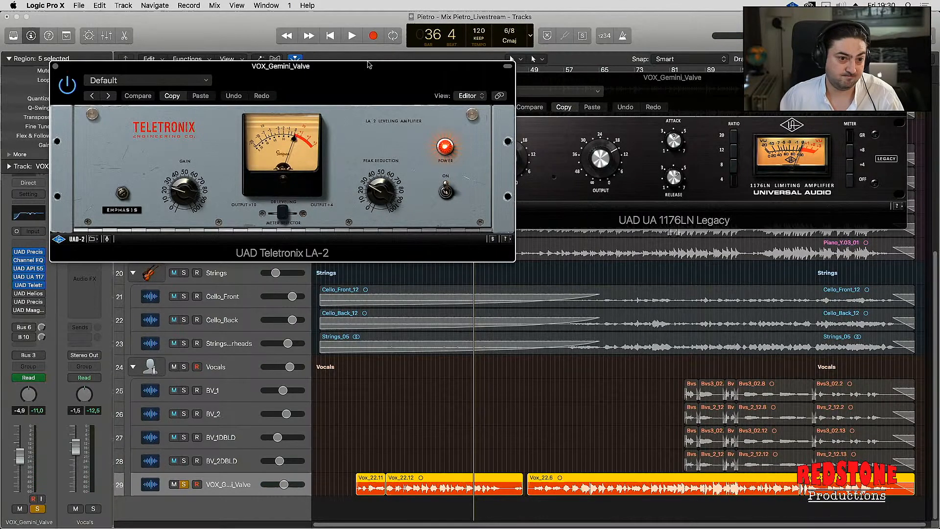
key(space)
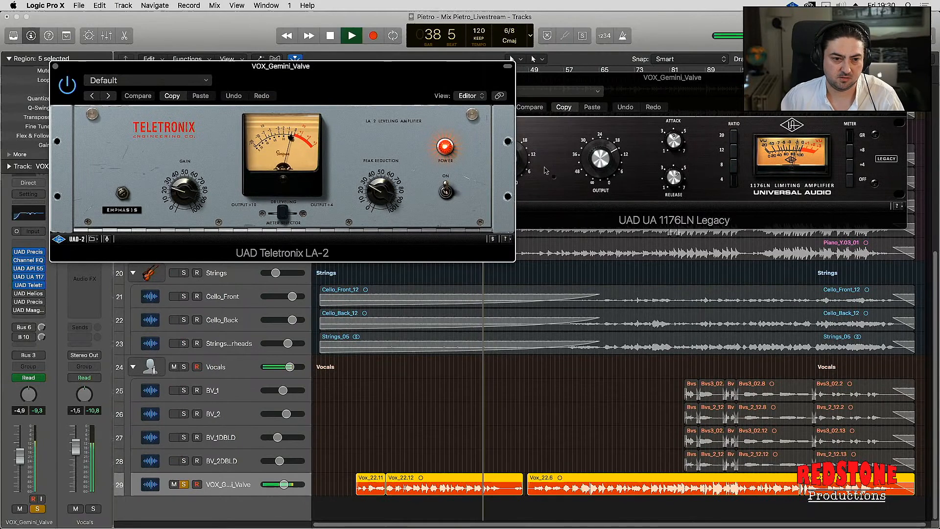
click(19, 295)
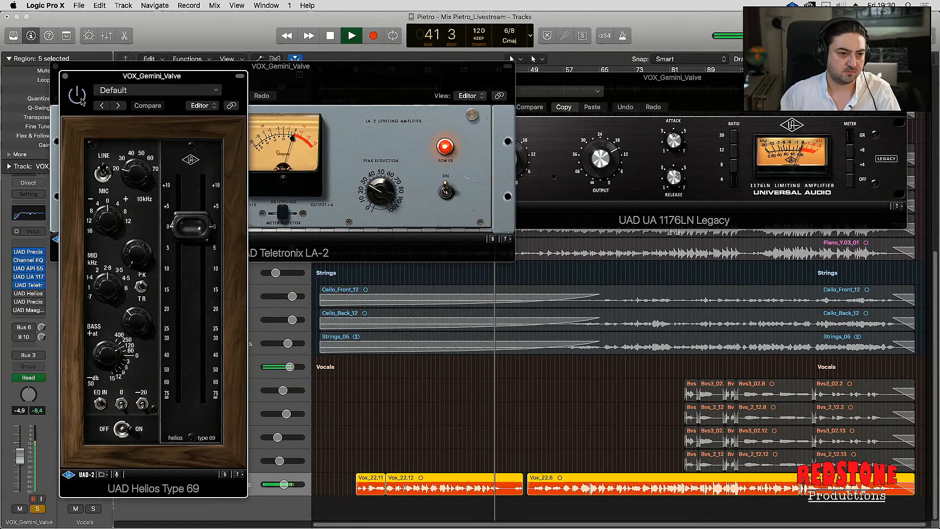
key(space)
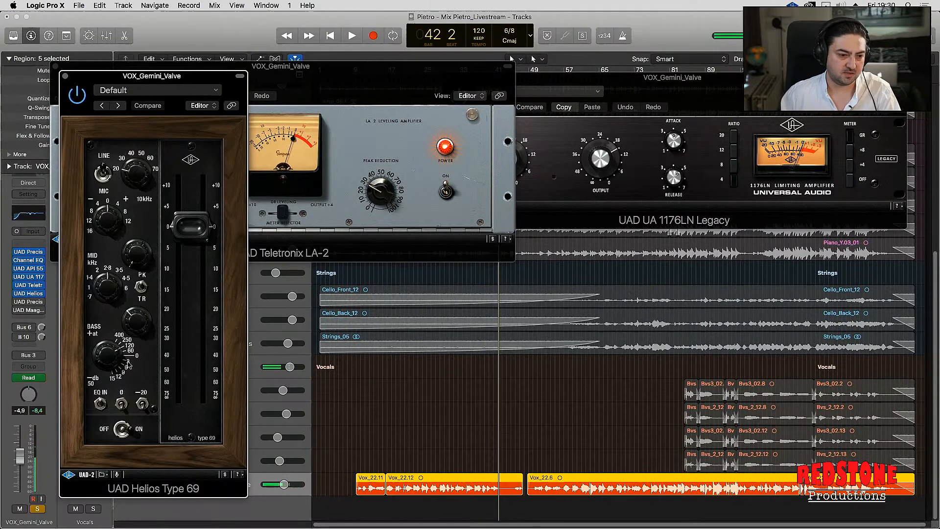
click(65, 77)
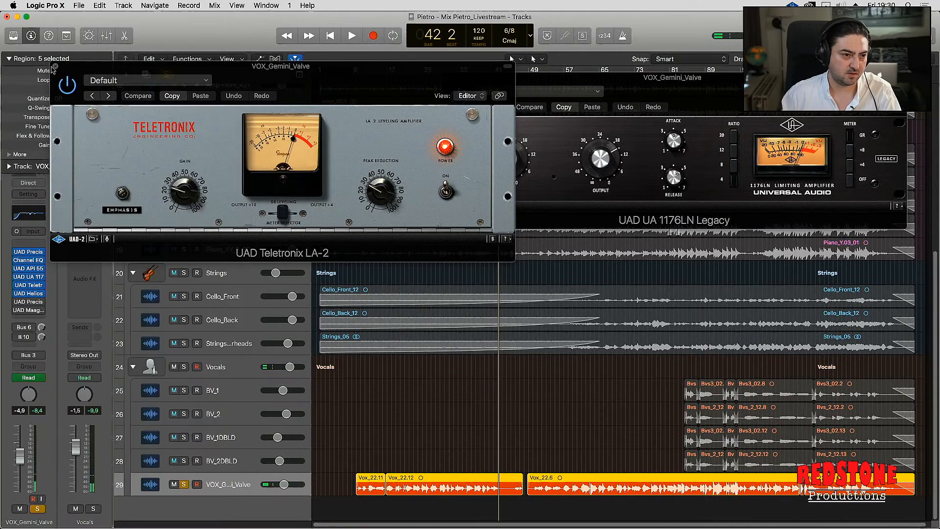
click(55, 68)
Close the 1176LN, enable the lead vocal's second UAD Precision De-Esser, and audition it from about bar 54, briefly soloing its 8.51 k band
click(29, 302)
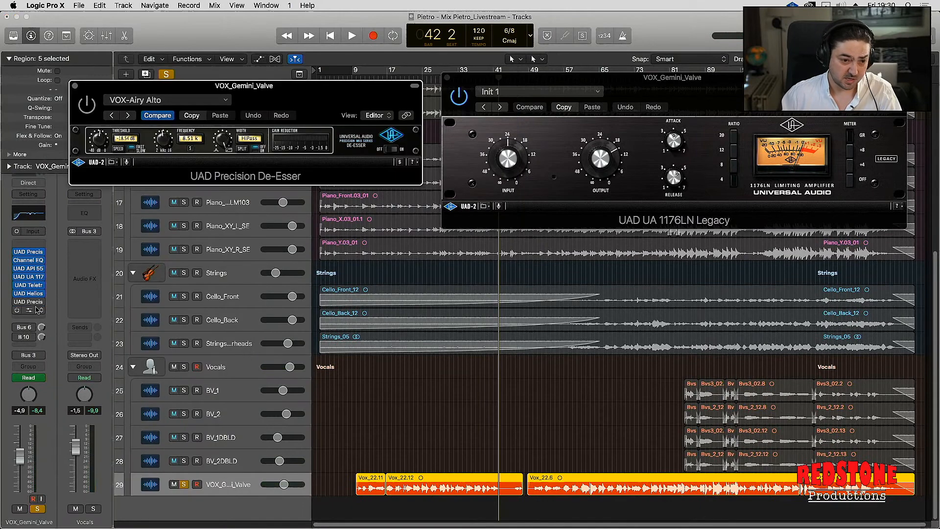
click(447, 78)
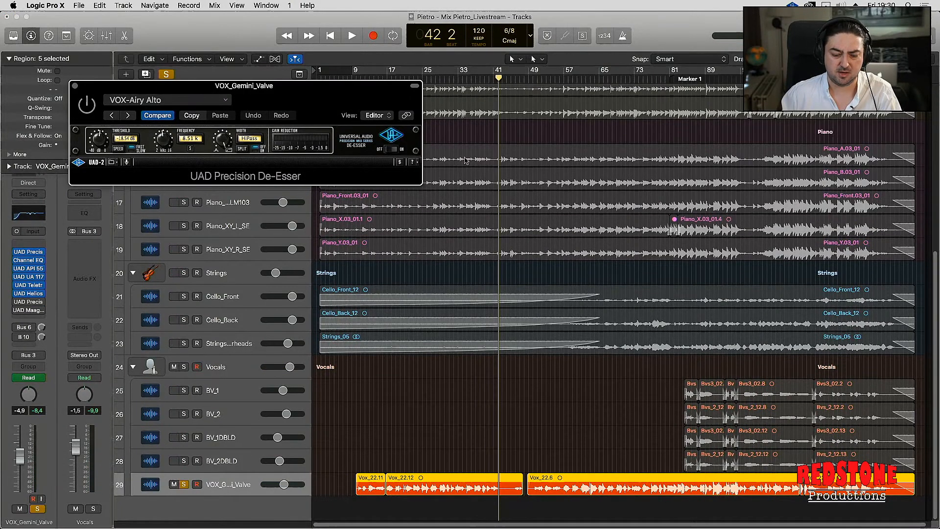
key(space)
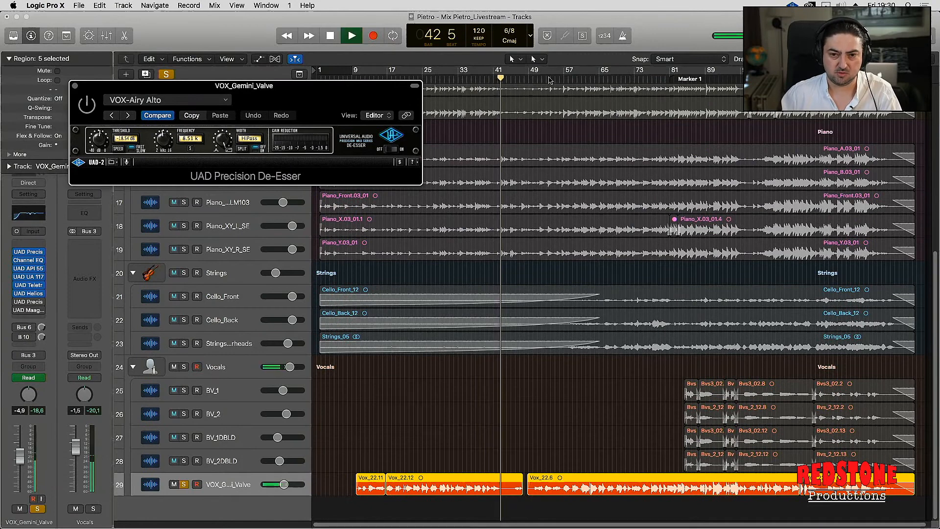
click(548, 80)
click(191, 148)
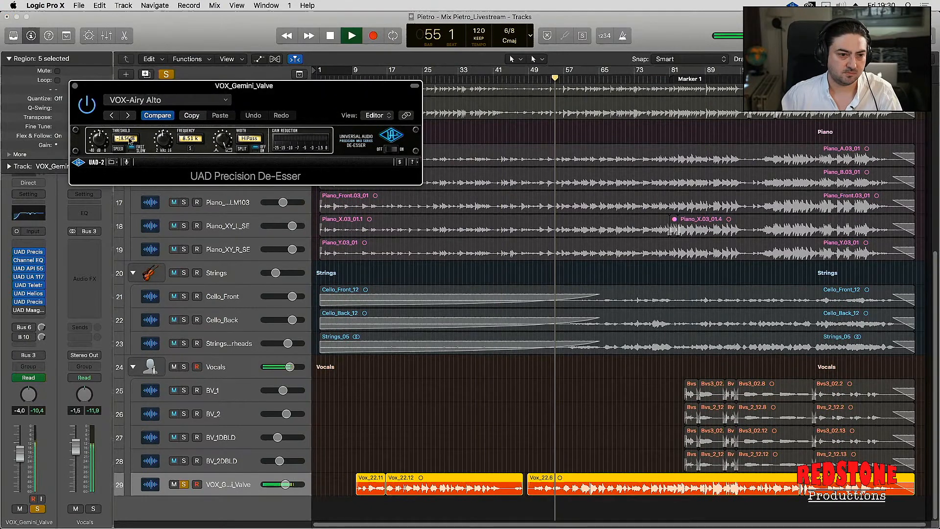
click(191, 148)
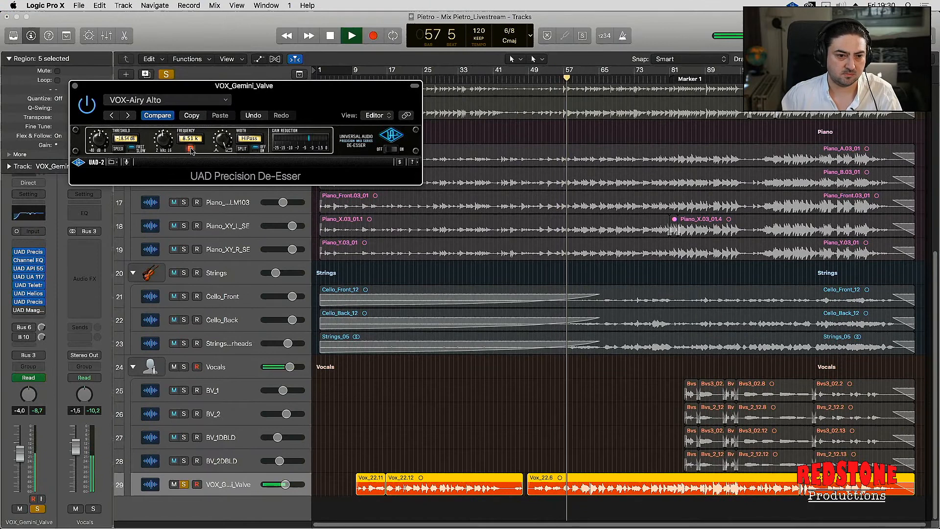
click(191, 149)
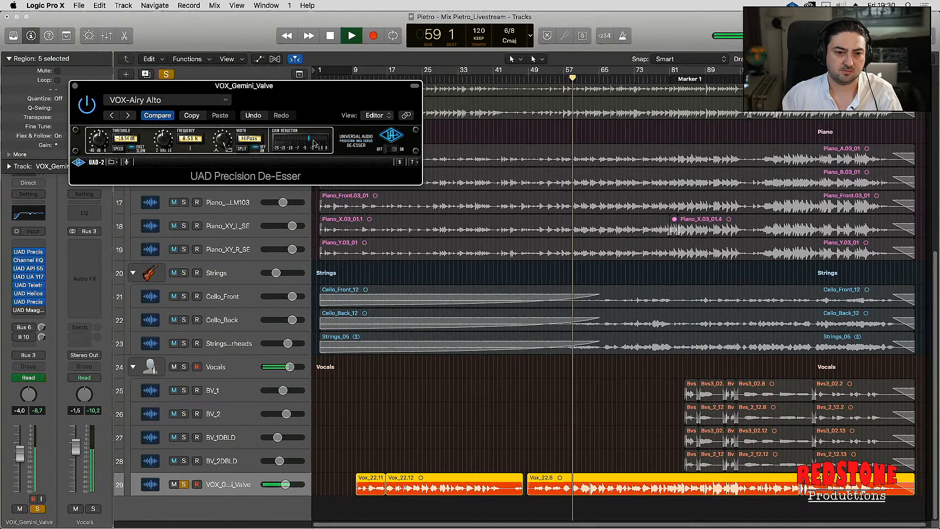
key(space)
Enable the lead vocal's UAD Maag EQ4, close the open plug-in windows, and audition the full insert chain during playback
click(29, 310)
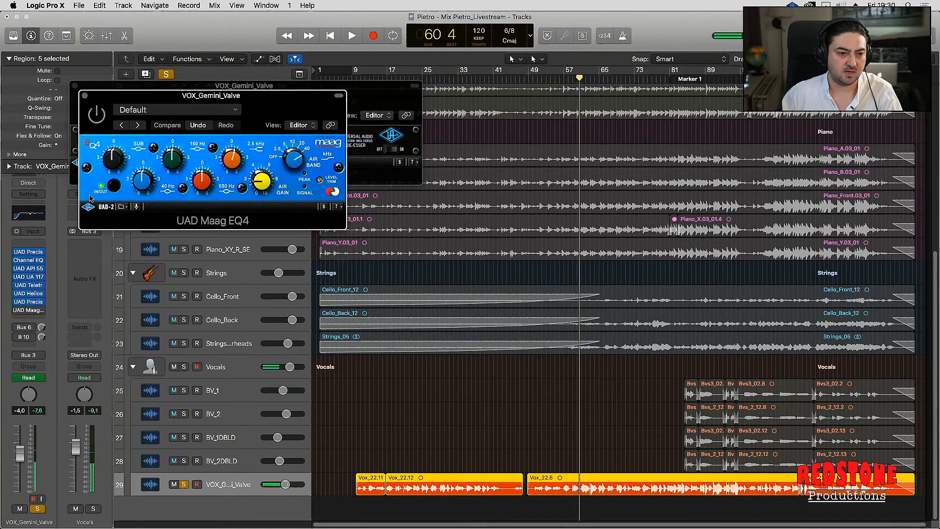
click(86, 97)
click(74, 85)
key(space)
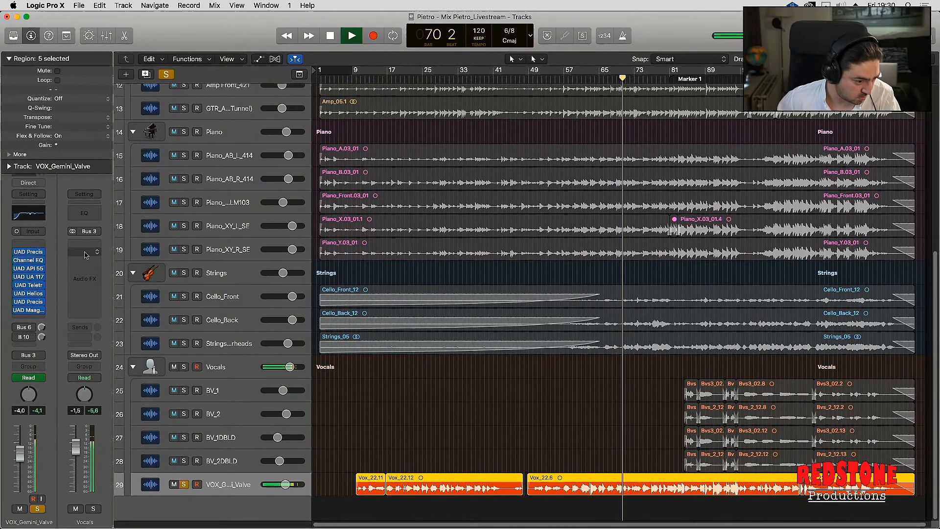
key(space)
Enable the lead vocal's Bus 6 send and review the Space Designer reverb on its PVocal return
click(17, 327)
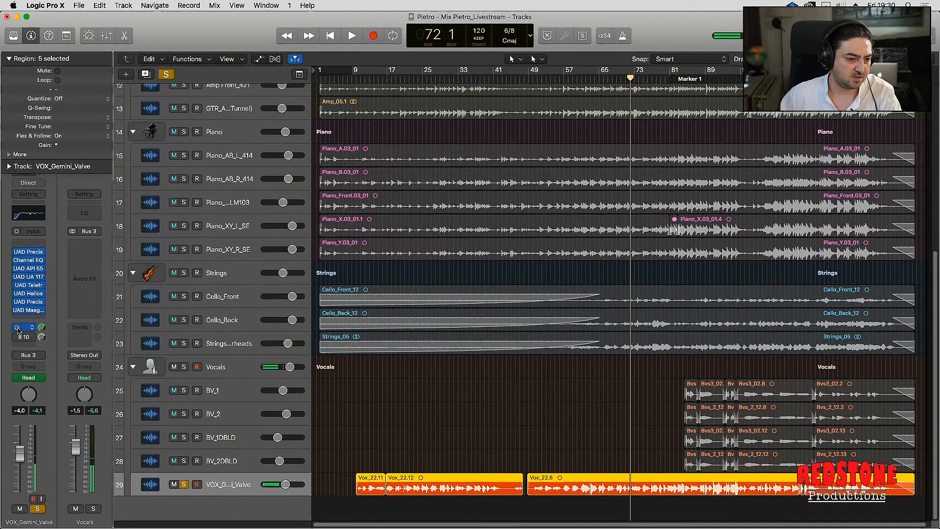
click(25, 329)
click(26, 328)
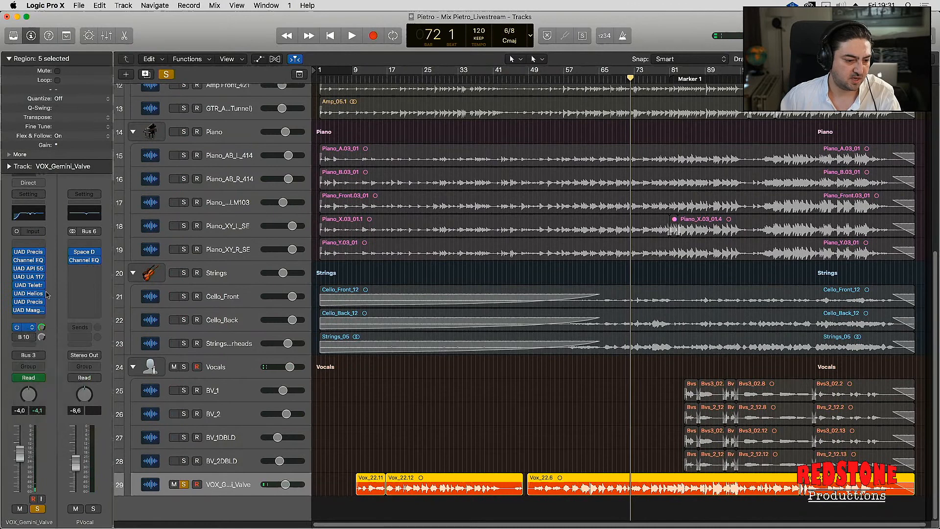
click(85, 254)
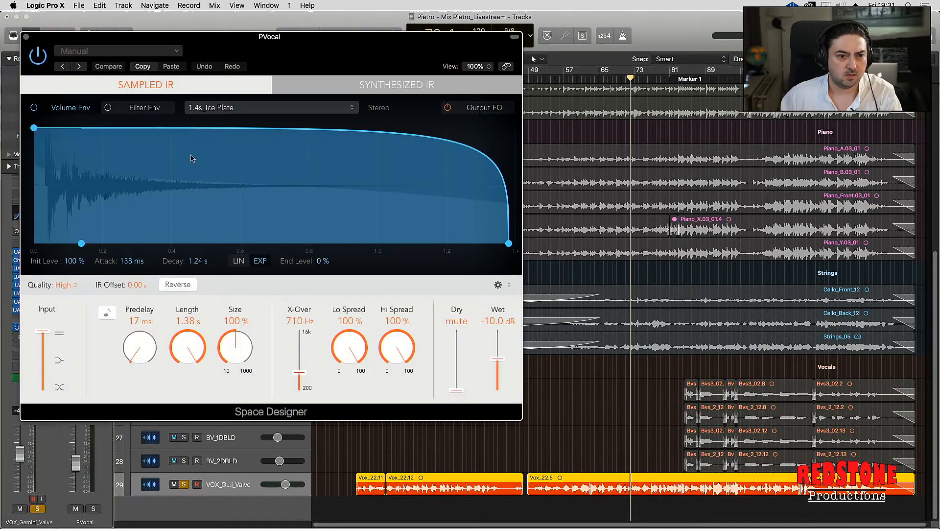
click(27, 37)
click(90, 256)
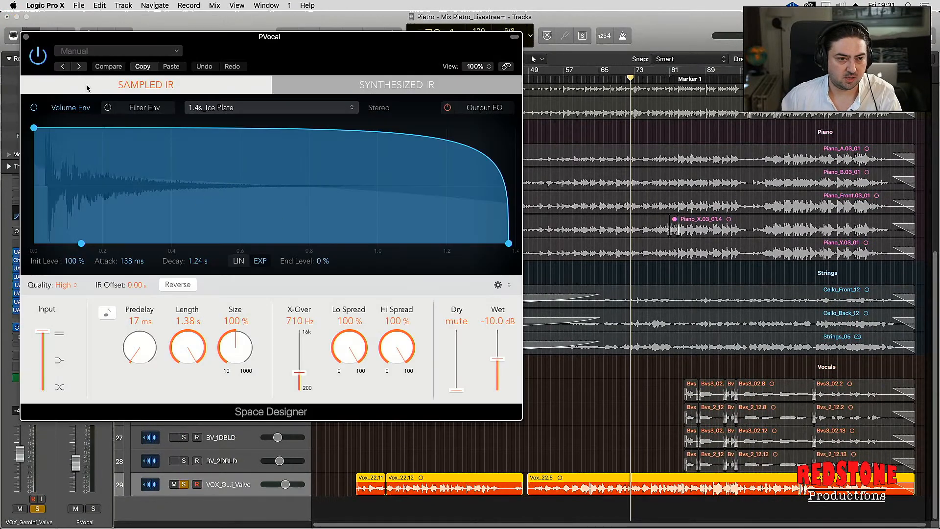
click(27, 38)
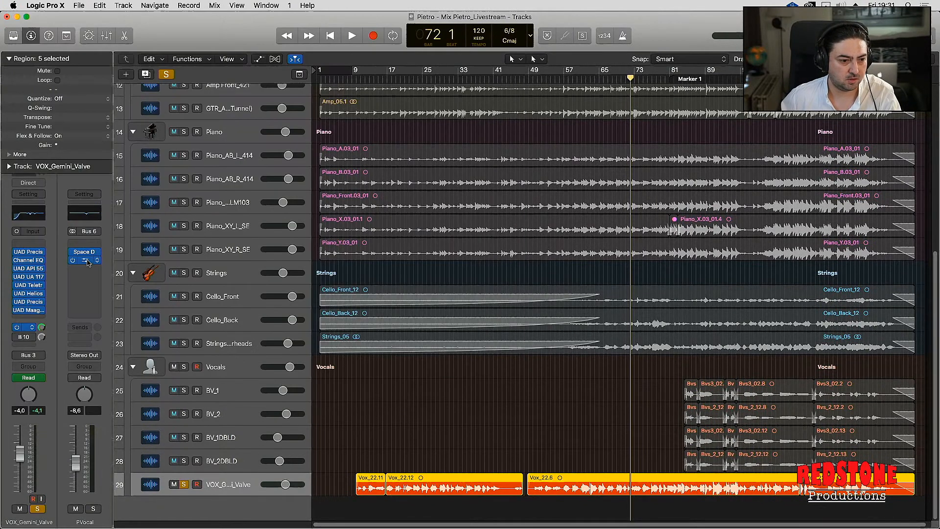
Try a 58 Hz low cut and a 6100 Hz high cut in PVocal's Channel EQ, switch both off, and close the EQ
click(84, 215)
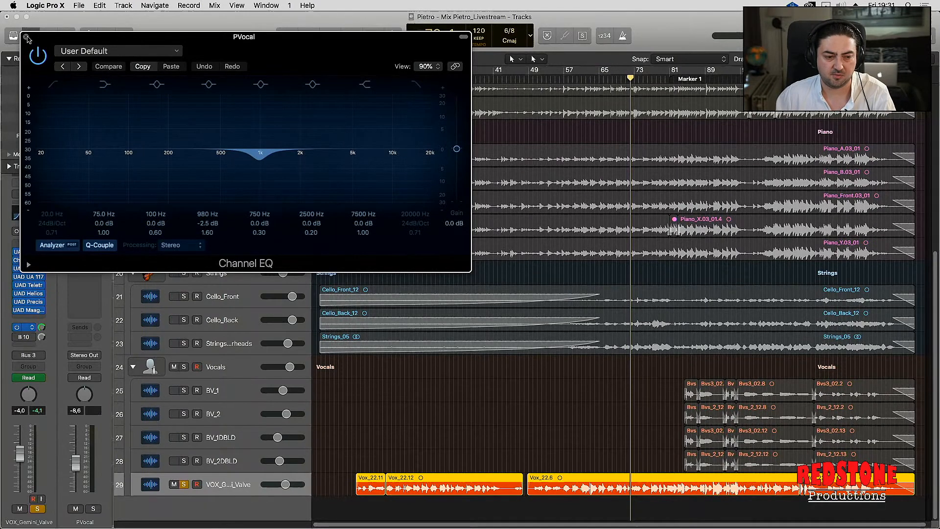
click(56, 85)
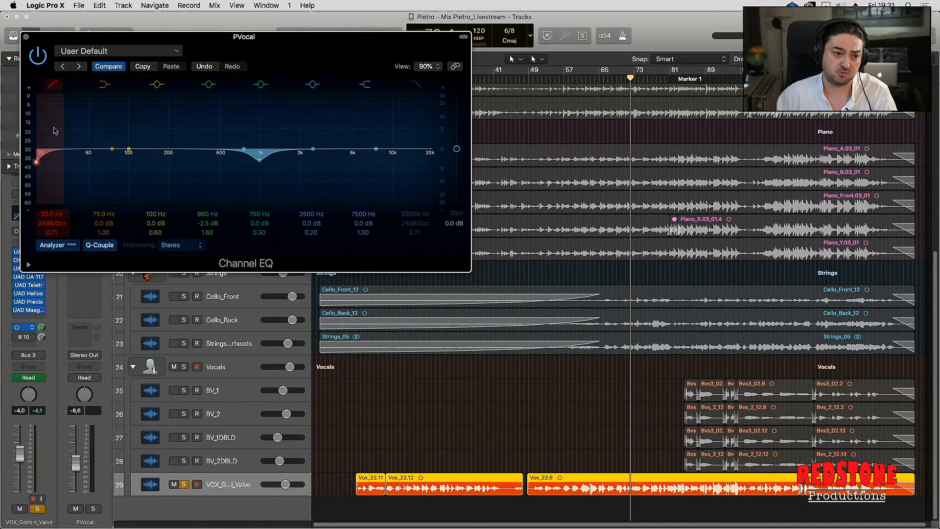
drag(51, 213, 50, 211)
click(416, 84)
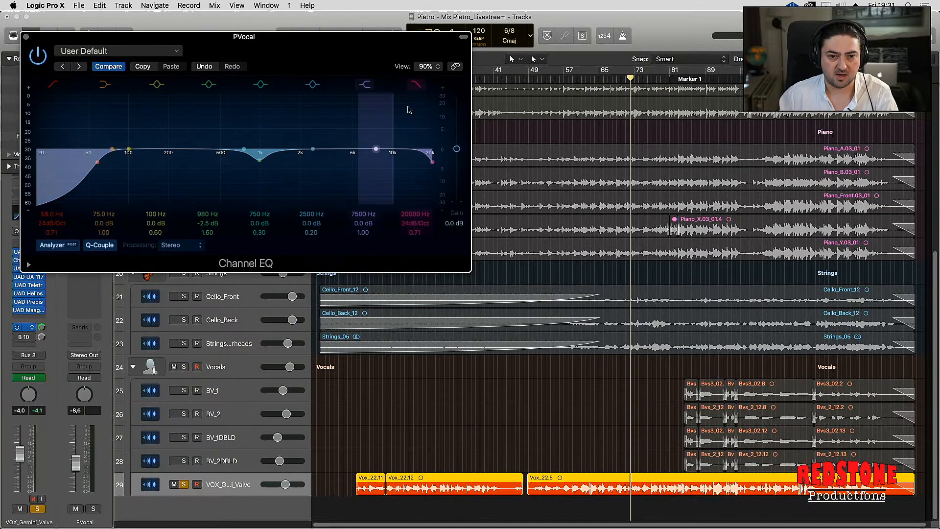
drag(400, 153, 366, 153)
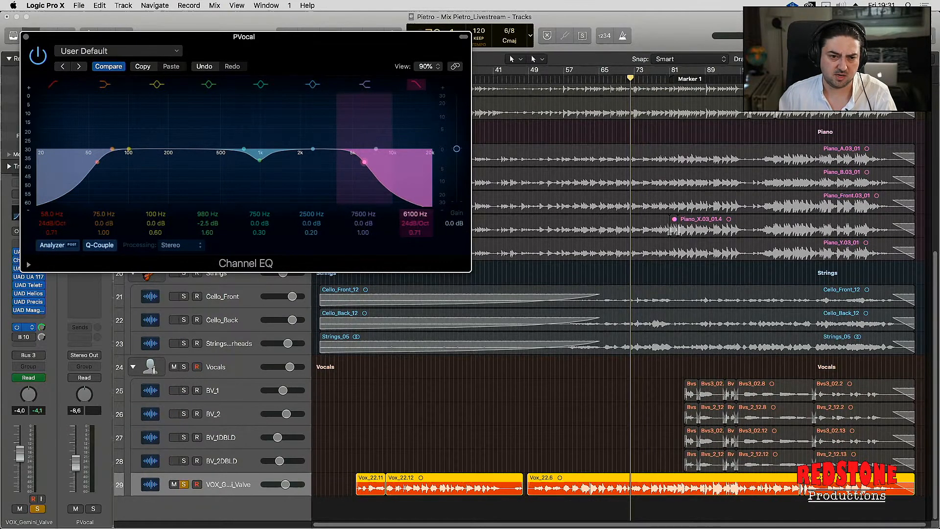
click(416, 85)
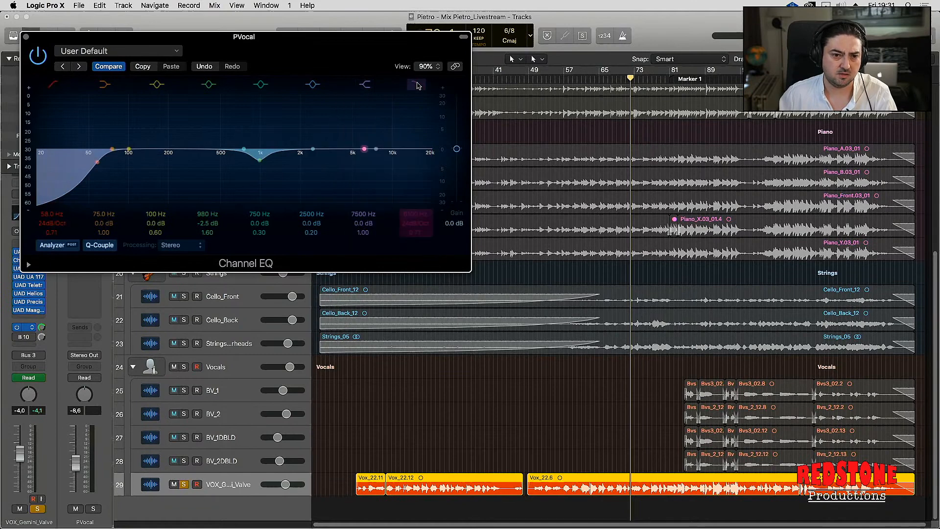
click(416, 84)
click(417, 85)
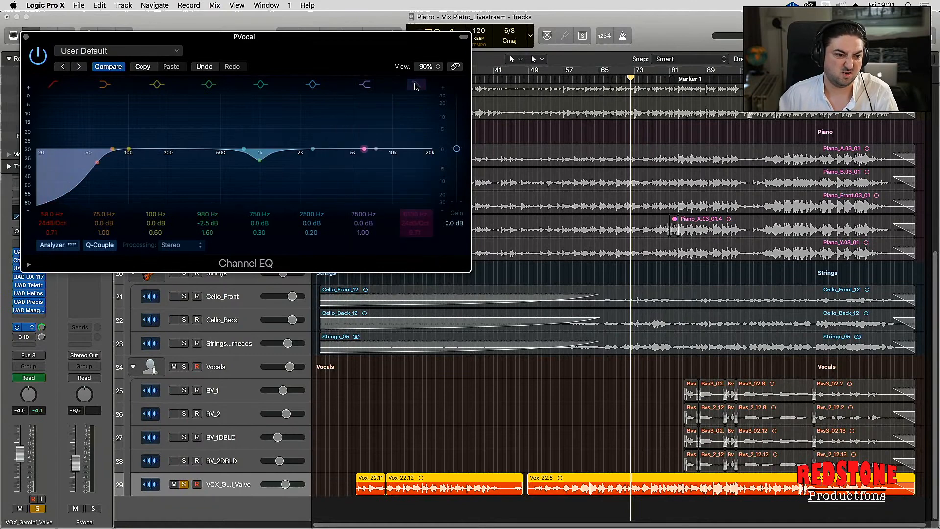
click(57, 84)
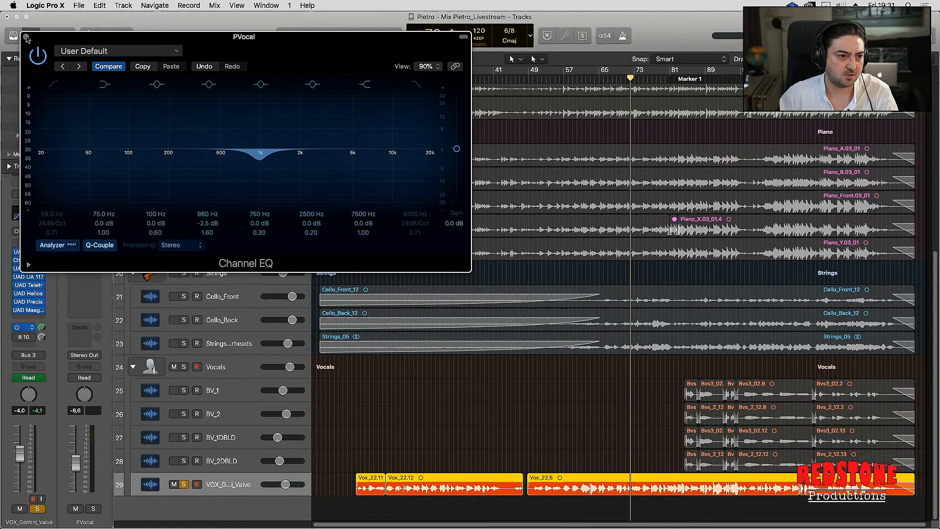
click(26, 36)
Compare the lead vocal with the Bus 6 reverb send bypassed and active during playback
click(17, 327)
key(space)
click(16, 327)
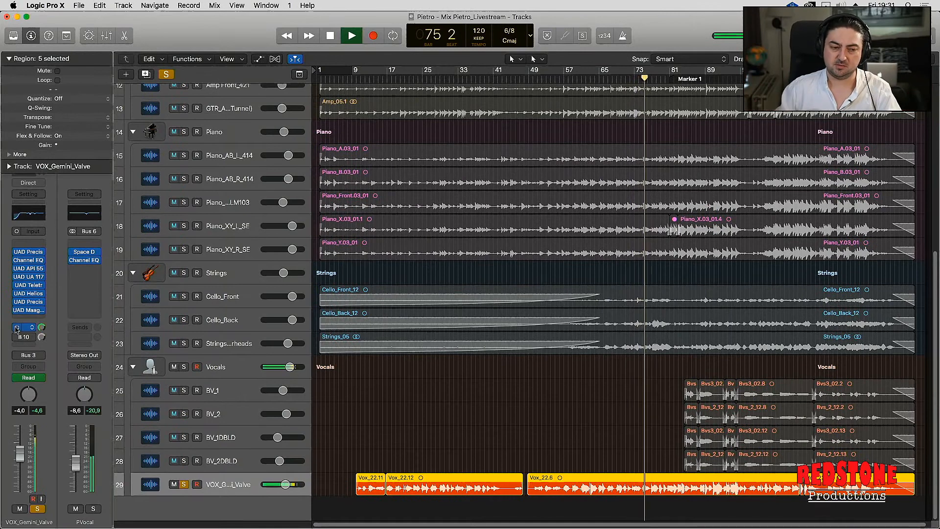
key(space)
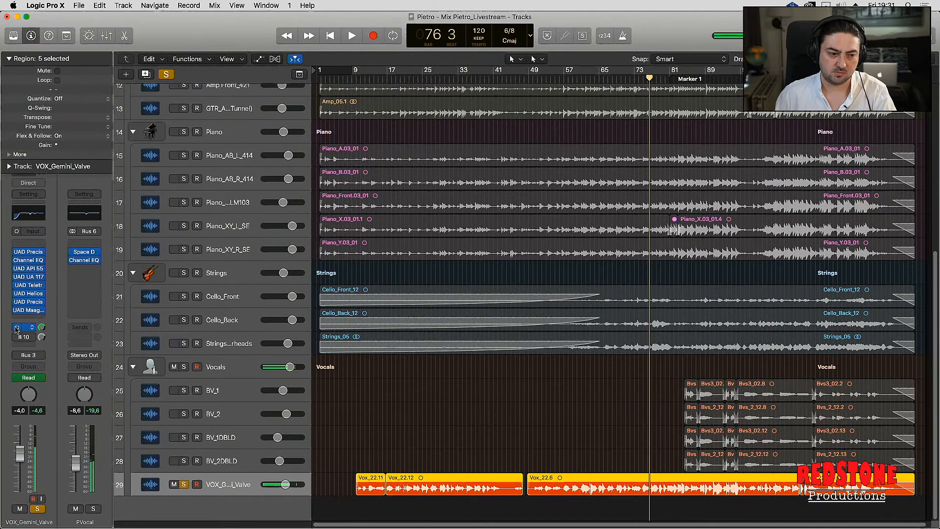
Enable the lead vocal's Bus 10 send, open UAD Galaxy Tape Echo on the Vocal Dly return, and bypass the Bus 6 send
click(29, 336)
click(19, 339)
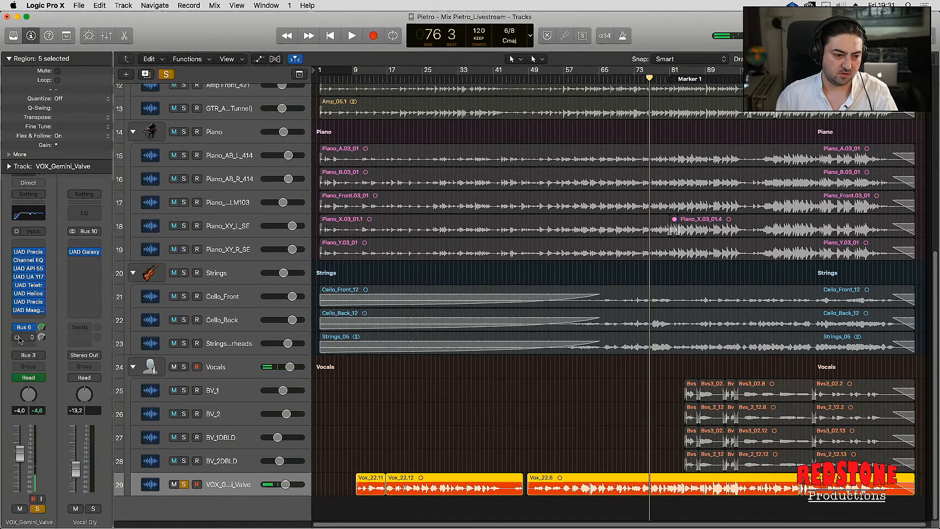
click(85, 252)
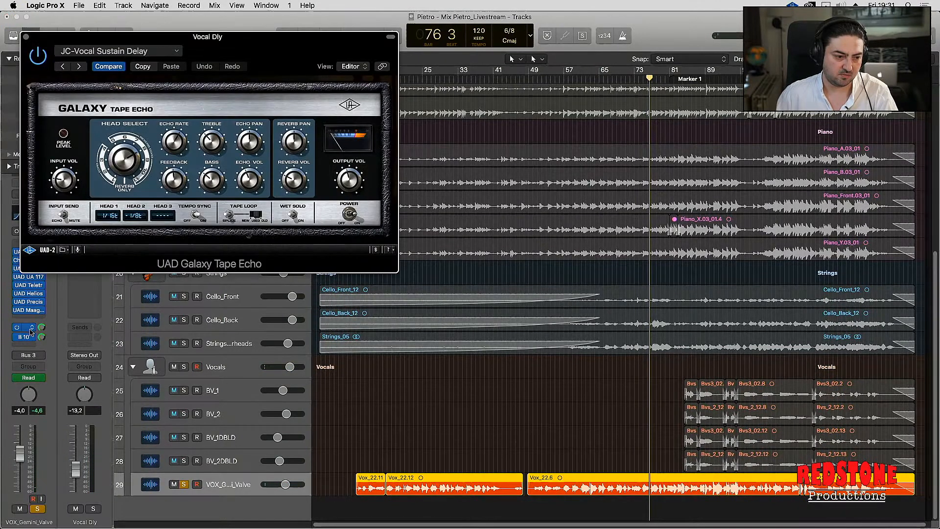
click(18, 329)
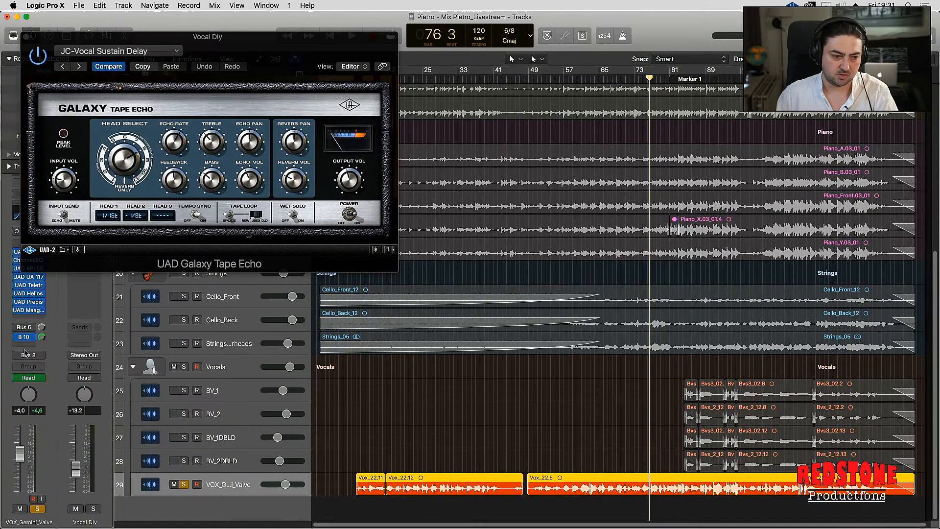
Audition the vocal delay during playback, raise the Vocal Dly return to -10.4 dB, and listen with the Bus 6 send active again
key(space)
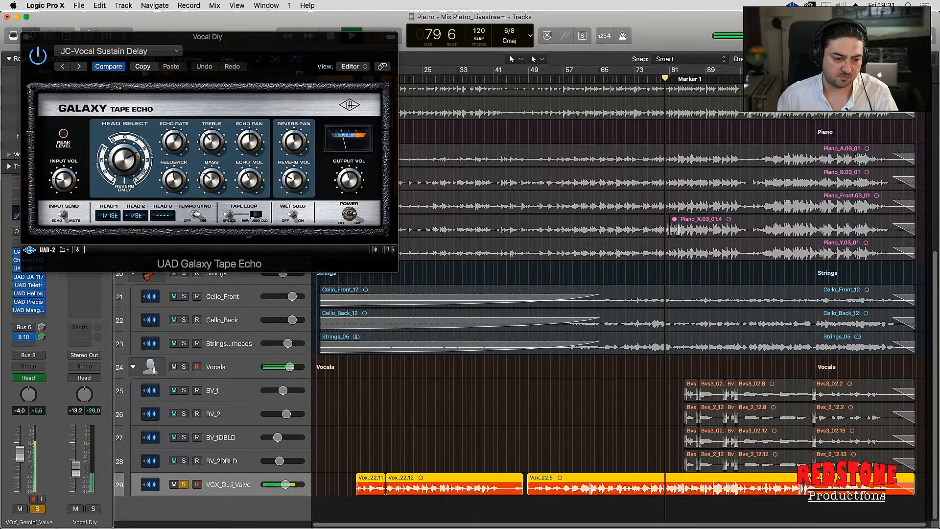
drag(76, 444, 76, 462)
key(space)
drag(73, 465, 73, 468)
key(space)
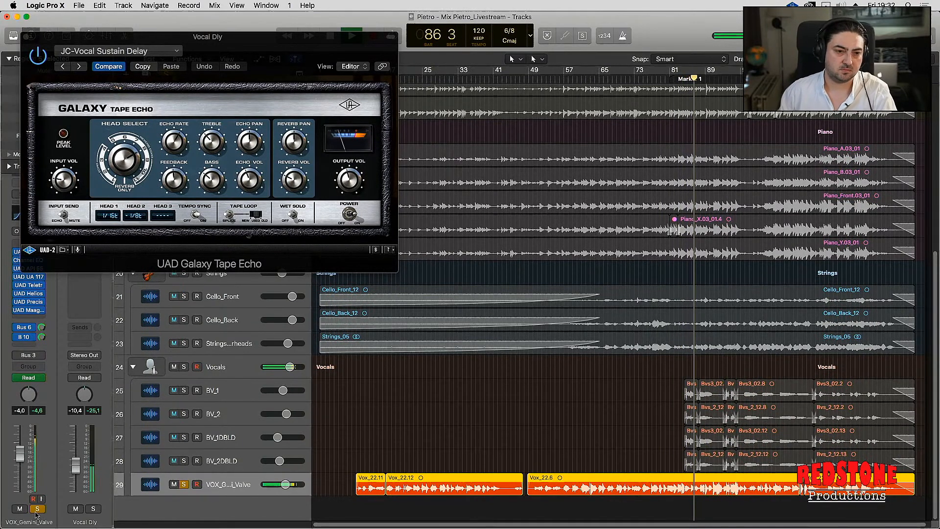
Unsolo VOX_Gemini_Valve, stop playback with the full mix, close the Galaxy Tape Echo window, and deselect the regions
click(37, 509)
key(space)
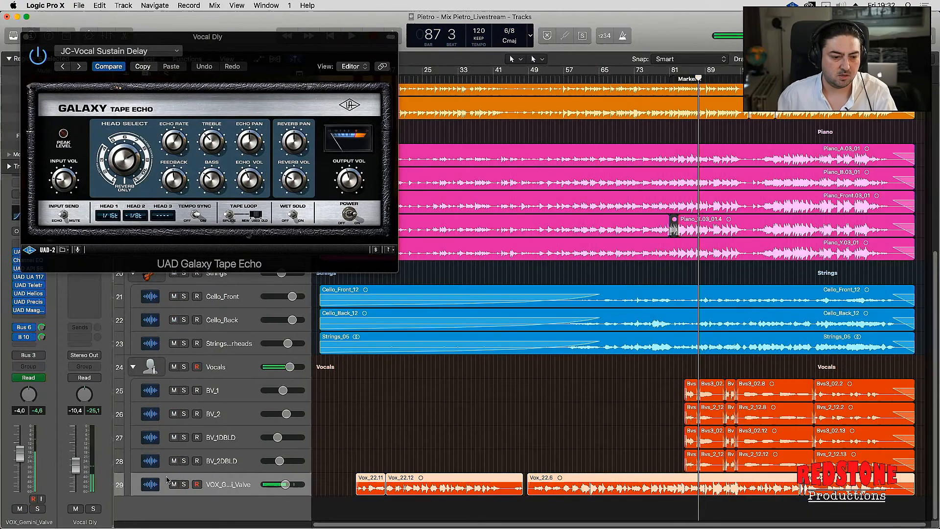
key(super+w)
scroll(372, 240, up, 6)
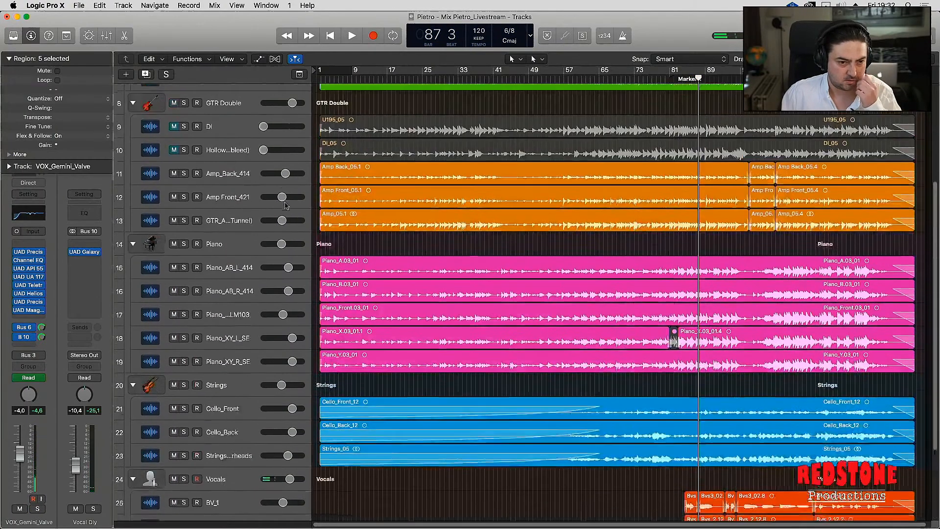
click(475, 177)
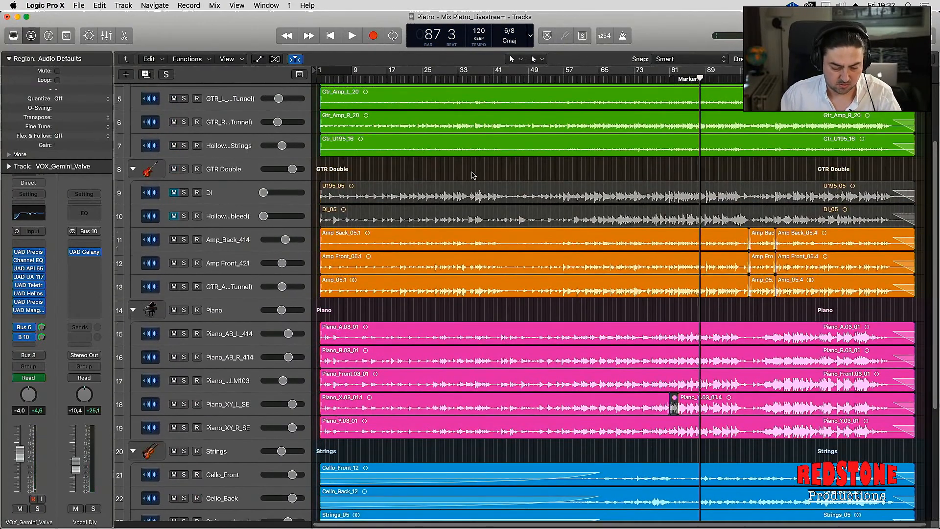
Return the playhead to the start of the song and show the arrangement from the Main Guitar stack downward
key(z)
key(super+Down)
key(super+Down)
key(super+Down)
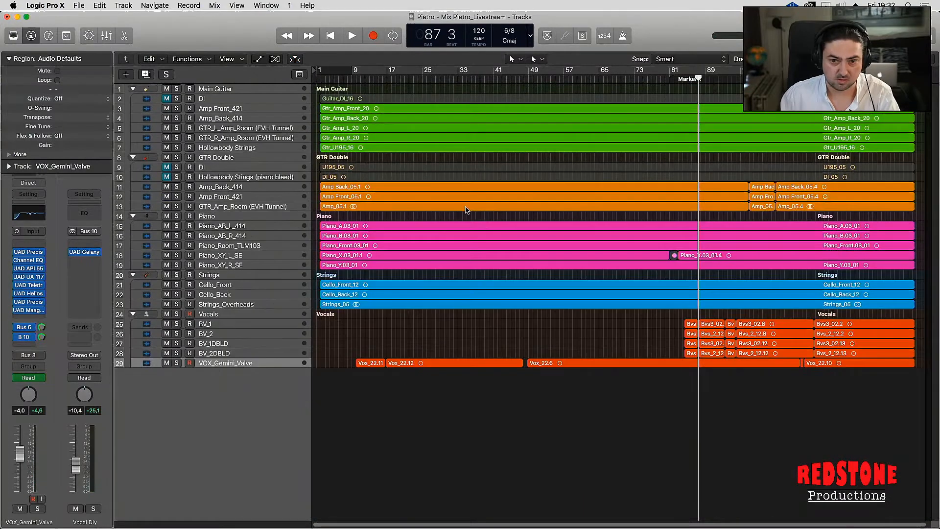
key(super+Up)
key(super+Up)
key(Return)
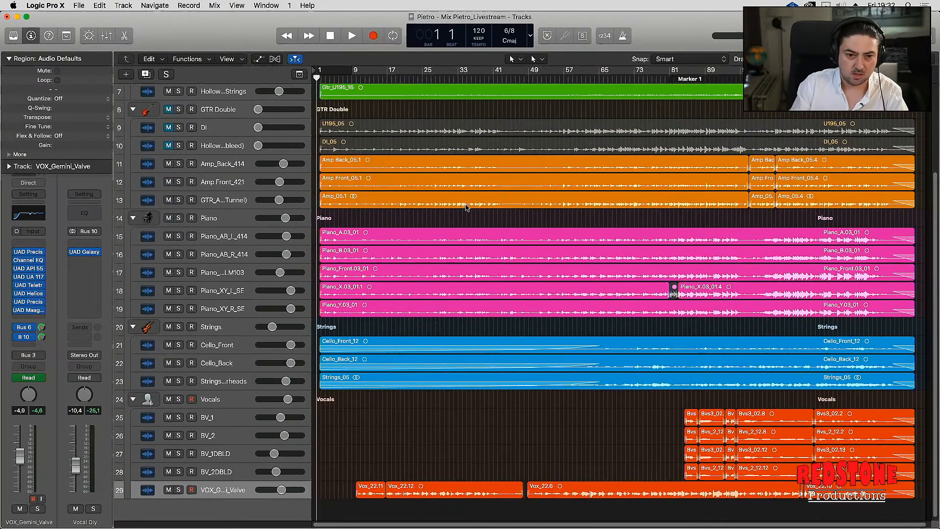
scroll(457, 206, up, 5)
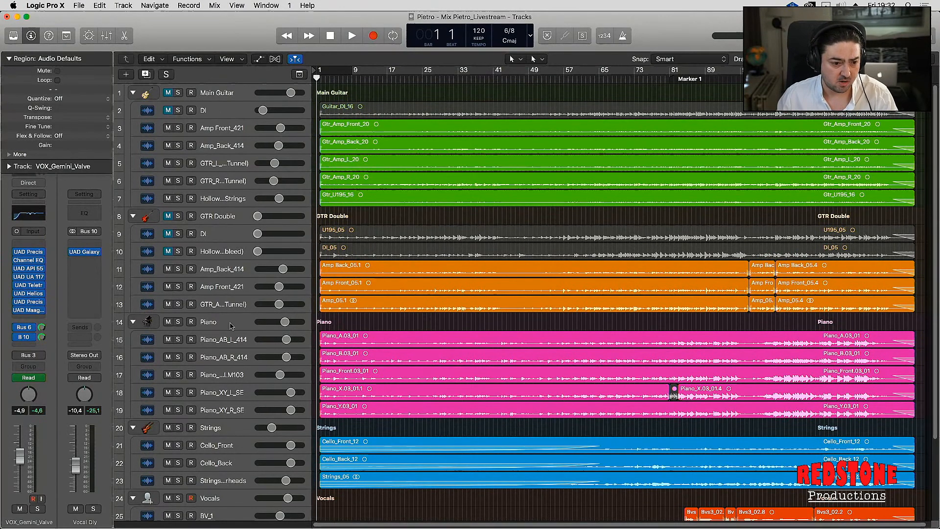
Open the UAD SSL G Bus Compressor on Stereo Out in the Mixer and close the Galaxy Tape Echo window
key(super+2)
drag(308, 527, 377, 527)
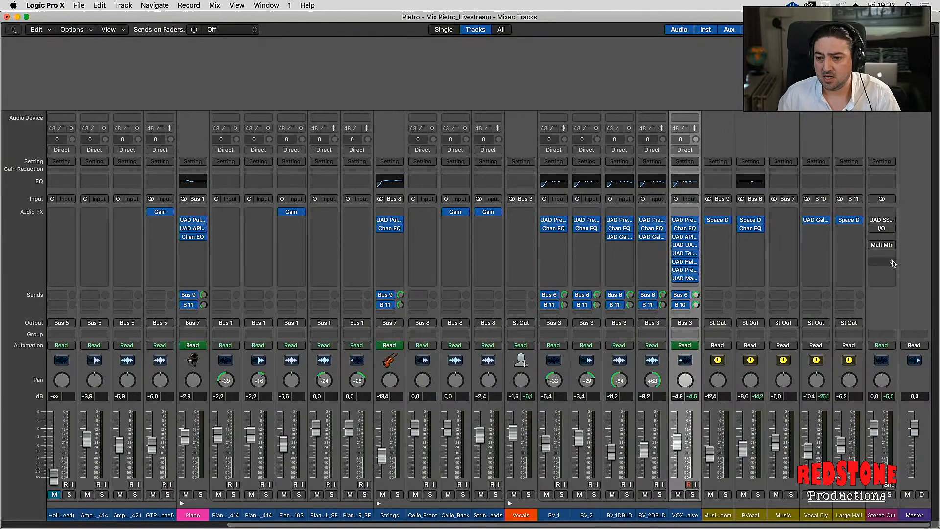
click(881, 221)
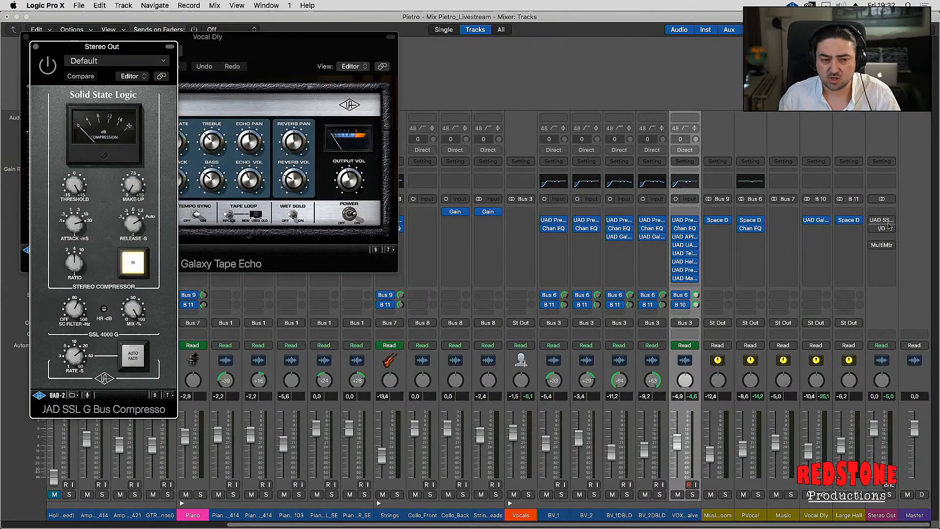
click(27, 38)
drag(62, 47, 400, 53)
click(879, 321)
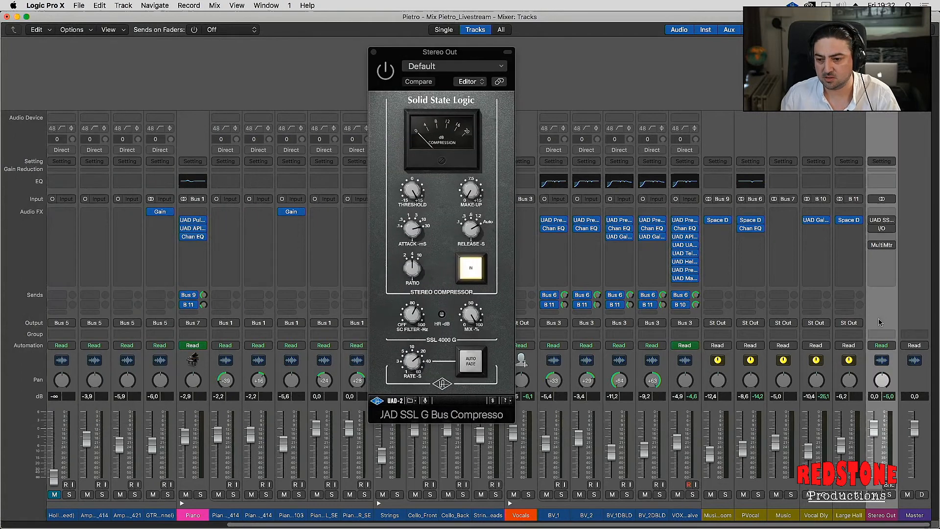
Activate the SSL G Bus Compressor on Stereo Out, adjust its attack, and close its window
click(387, 79)
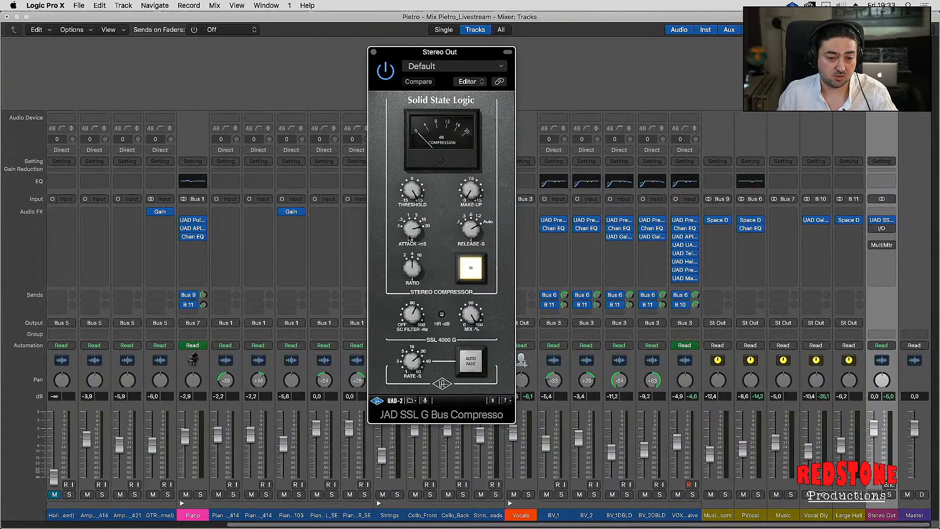
drag(412, 246, 414, 224)
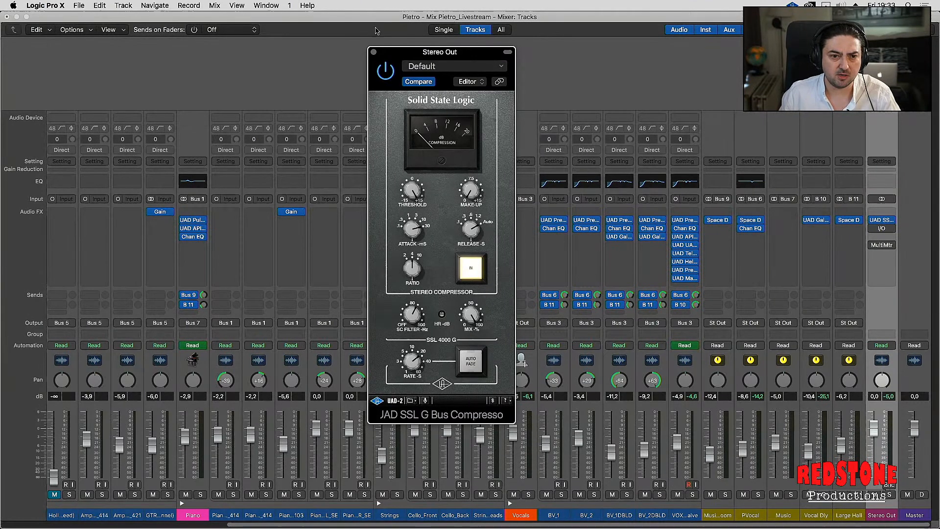
click(373, 52)
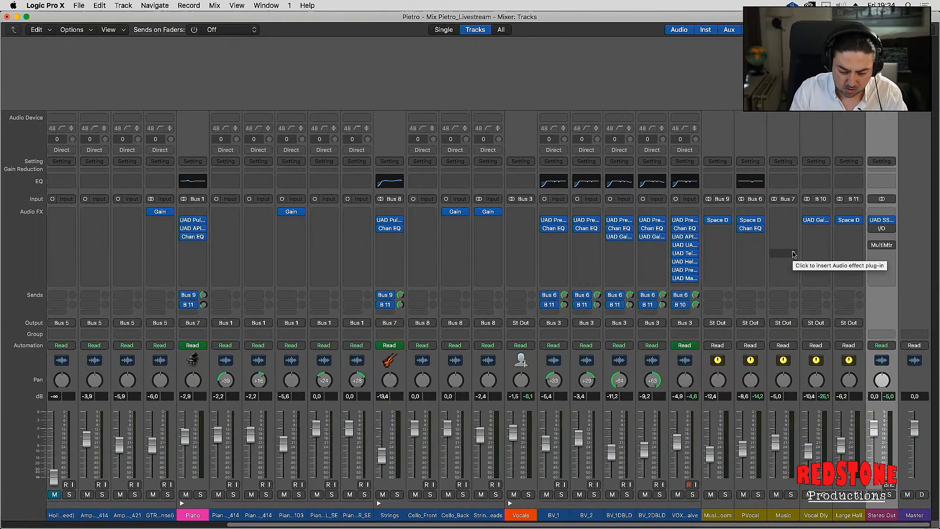
Return to the Tracks window and display the tracks' volume automation
key(super+1)
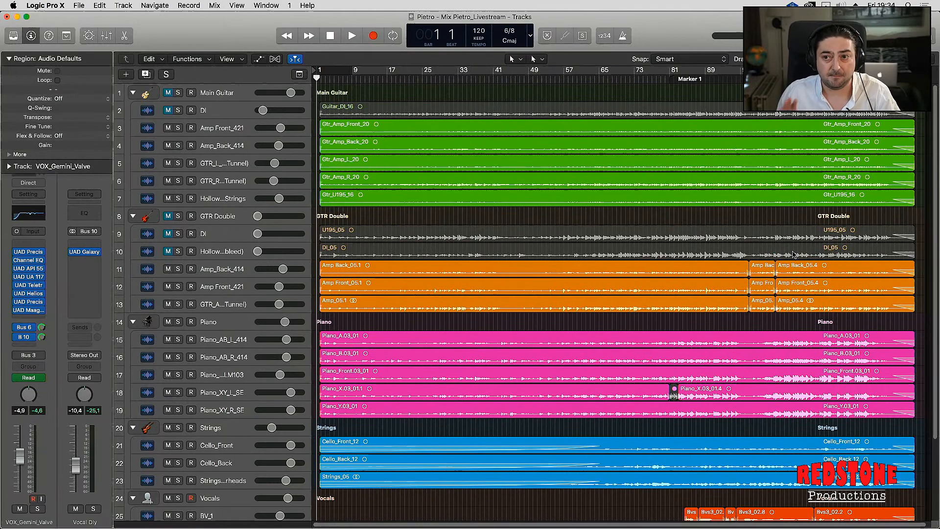
key(a)
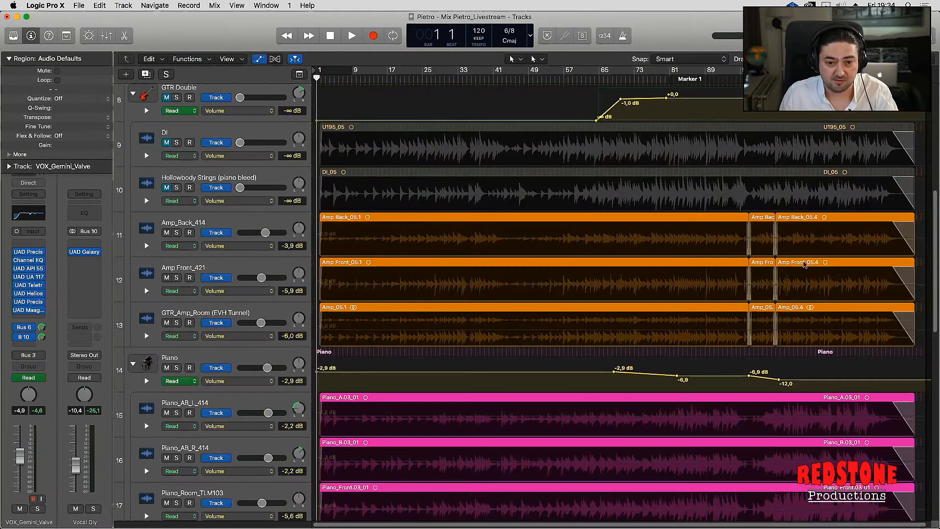
key(a)
key(super+Right)
key(super+Right)
key(super+Right)
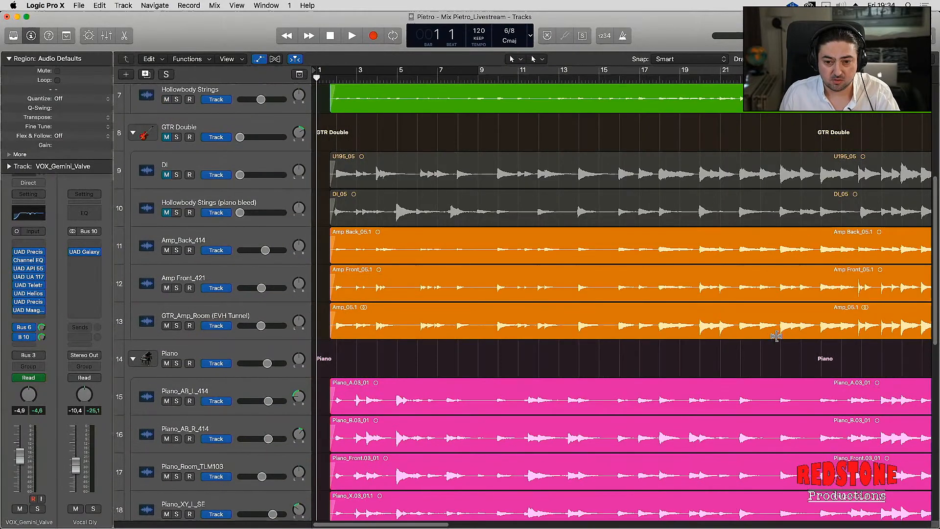
key(a)
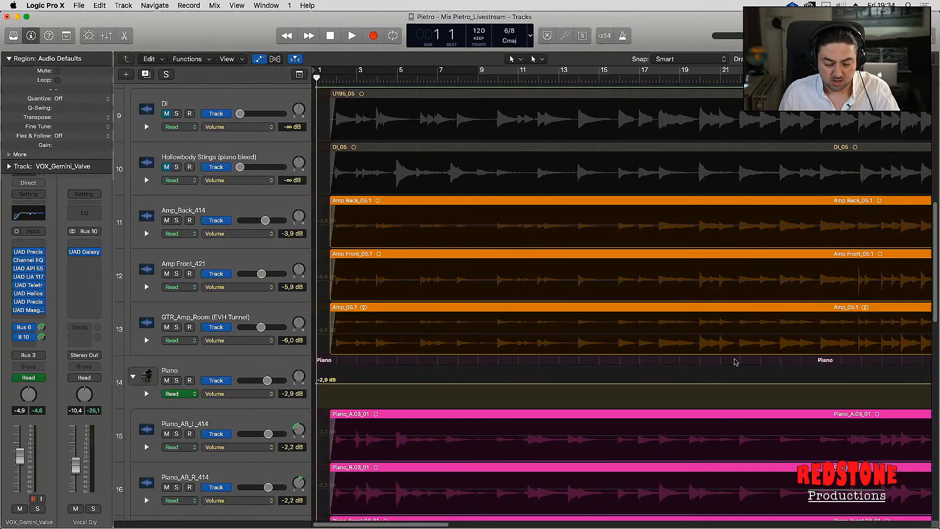
Collapse the GTR Double, Main Guitar, Piano and Strings stacks, keeping Vocals expanded and the whole song in view
scroll(747, 349, up, 8)
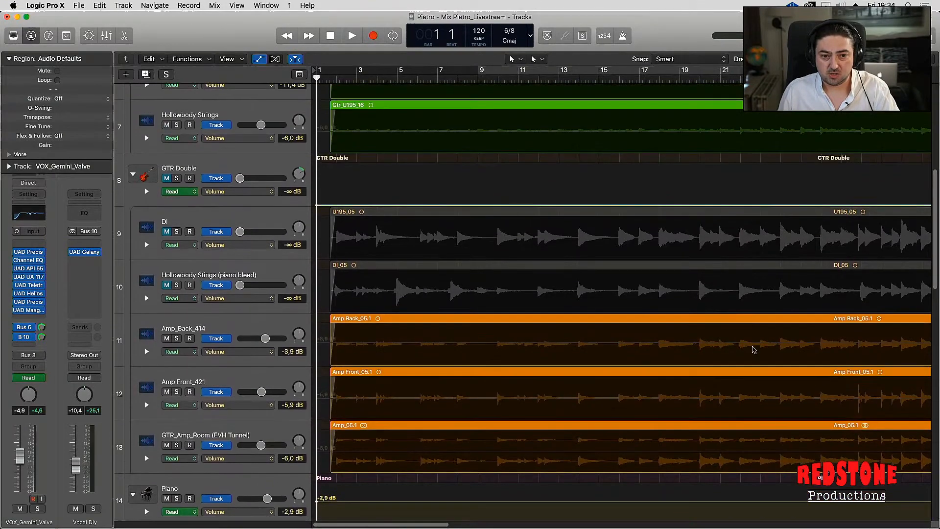
key(super+Left)
key(super+Left)
key(super+Left)
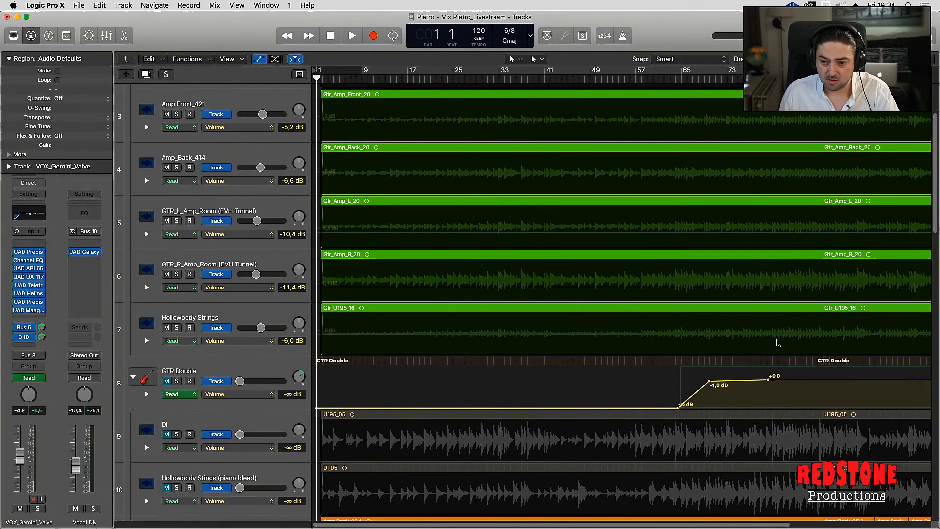
key(super+Right)
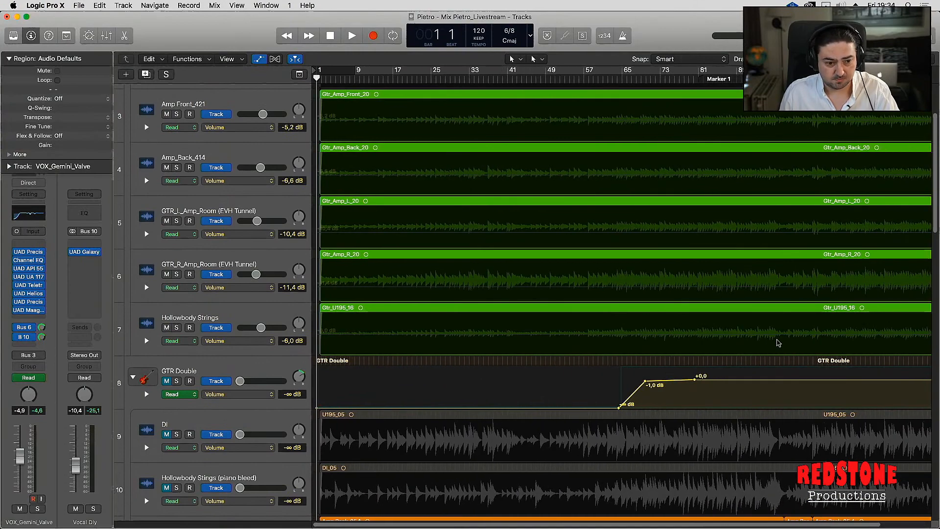
scroll(778, 343, up, 3)
key(super+Up)
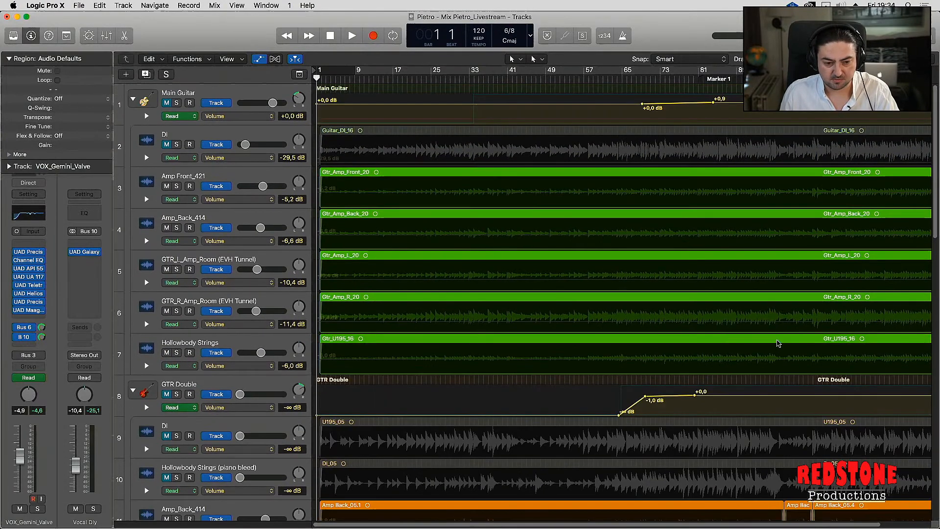
click(133, 390)
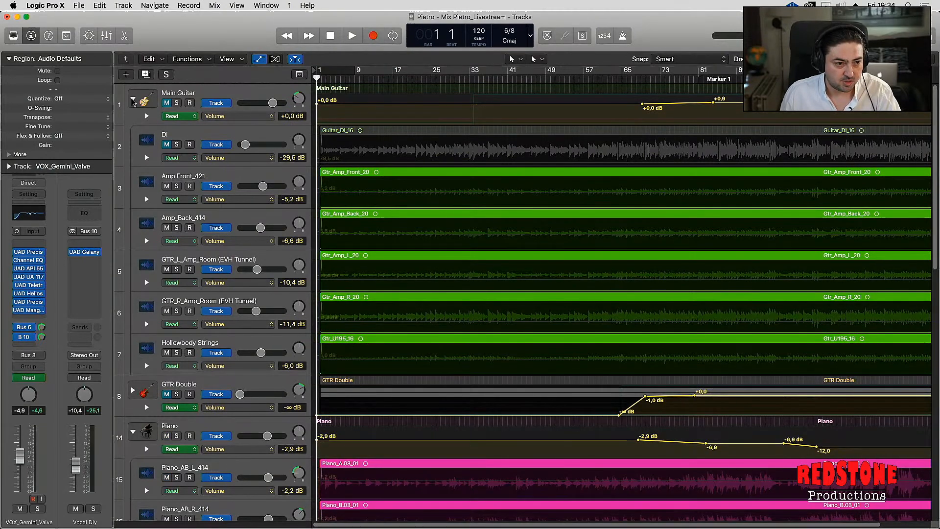
click(133, 99)
click(133, 182)
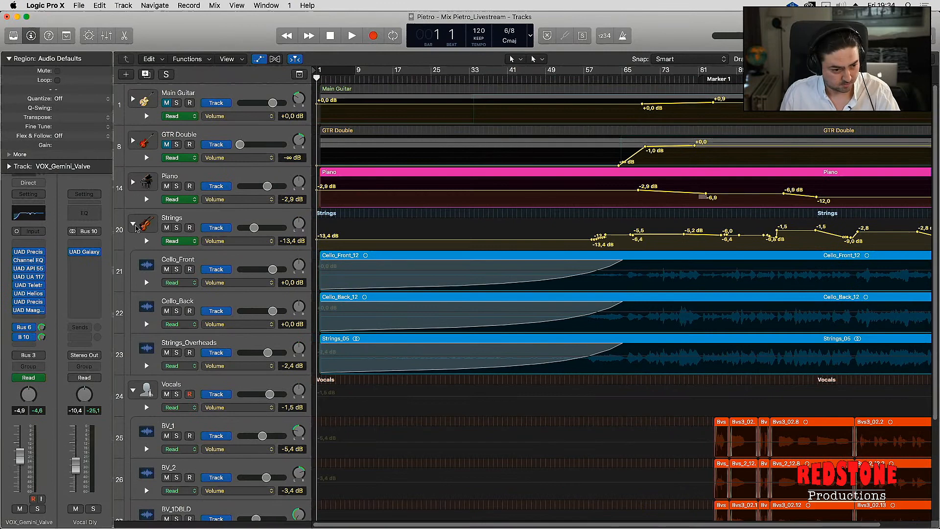
click(133, 224)
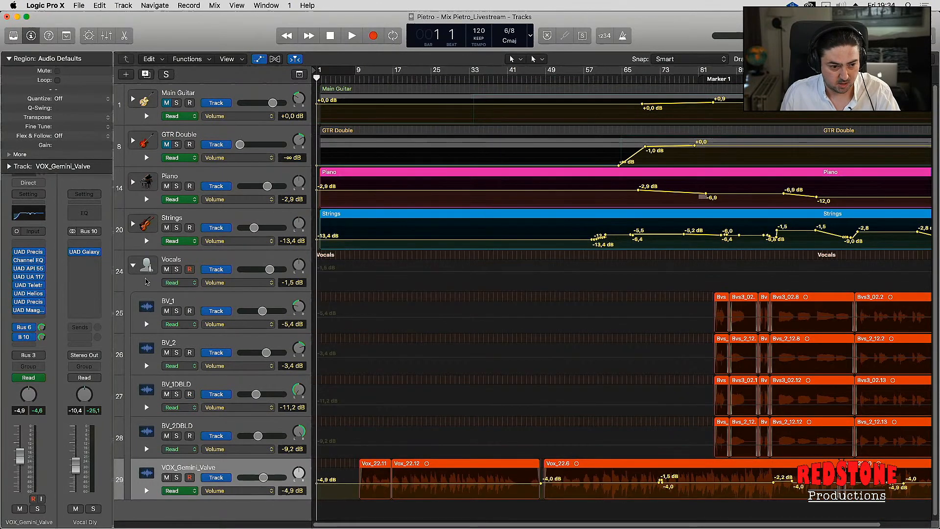
key(super+Left)
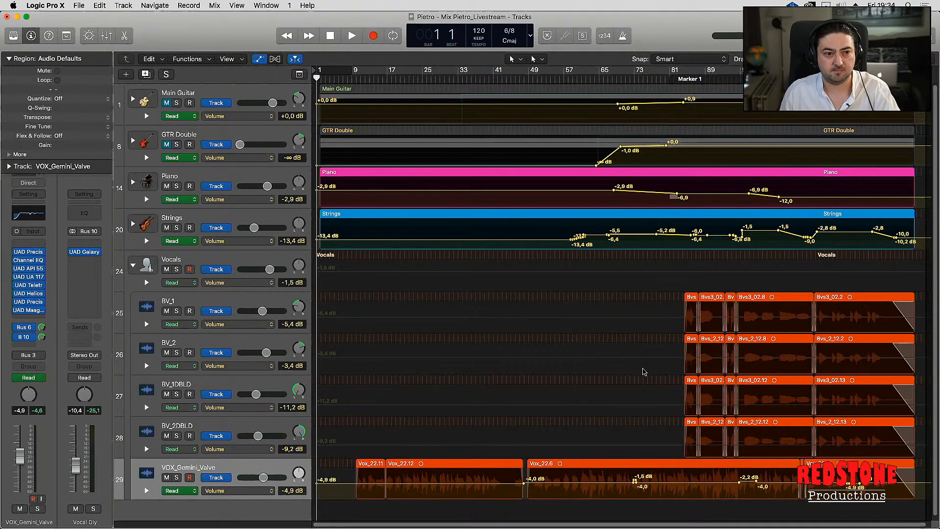
Enable the Mastering Chain UA8p I/O insert on Stereo Out in the Mixer, ping for latency detection, and close its window
mouse_move(96, 253)
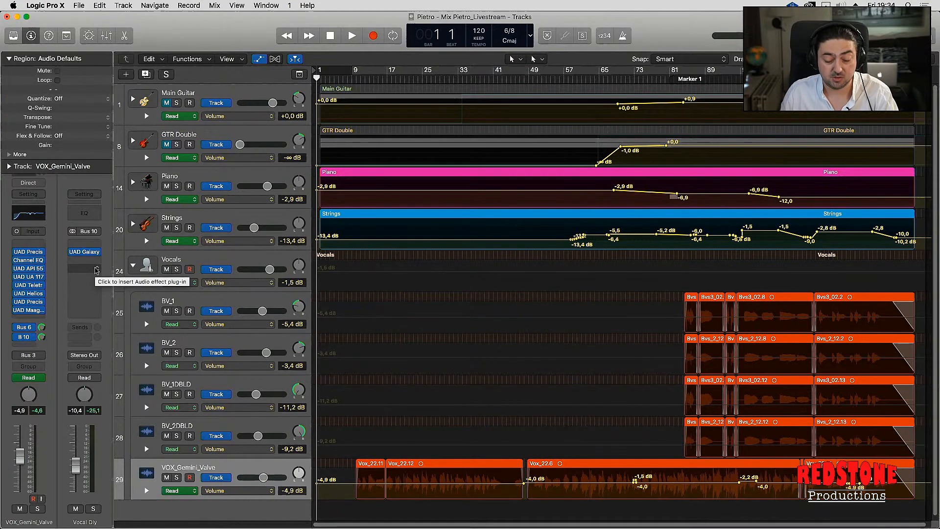
key(super+2)
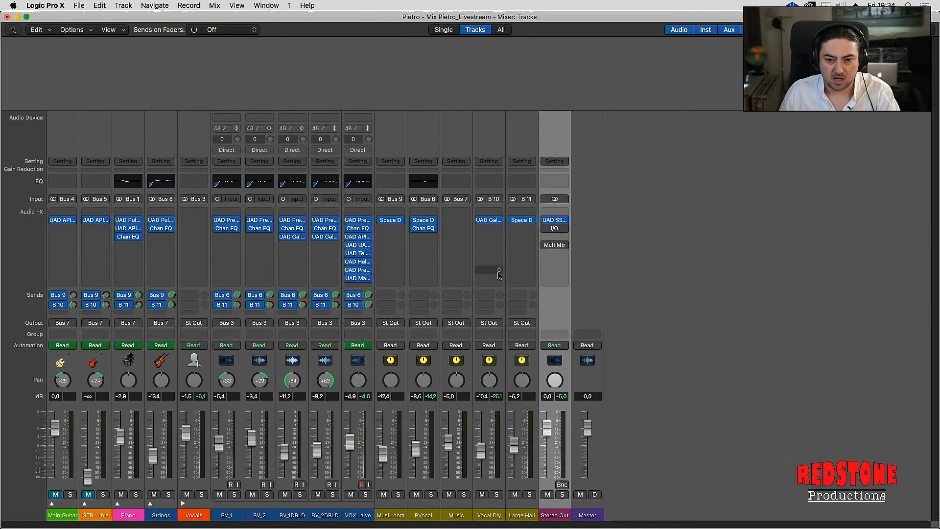
click(555, 229)
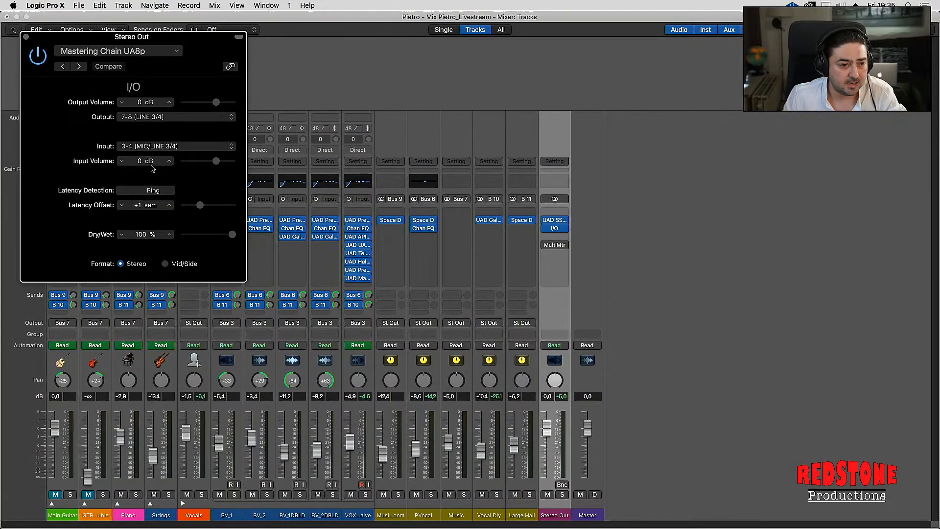
click(153, 190)
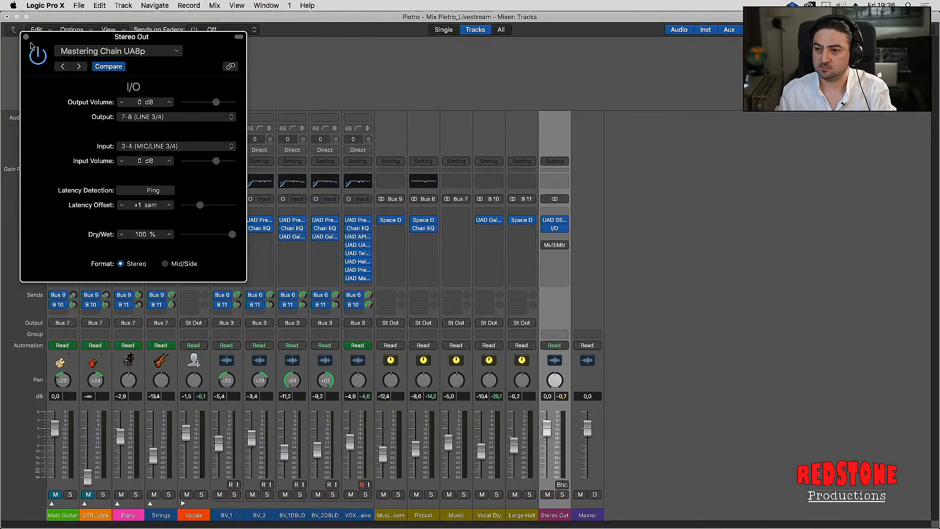
click(27, 38)
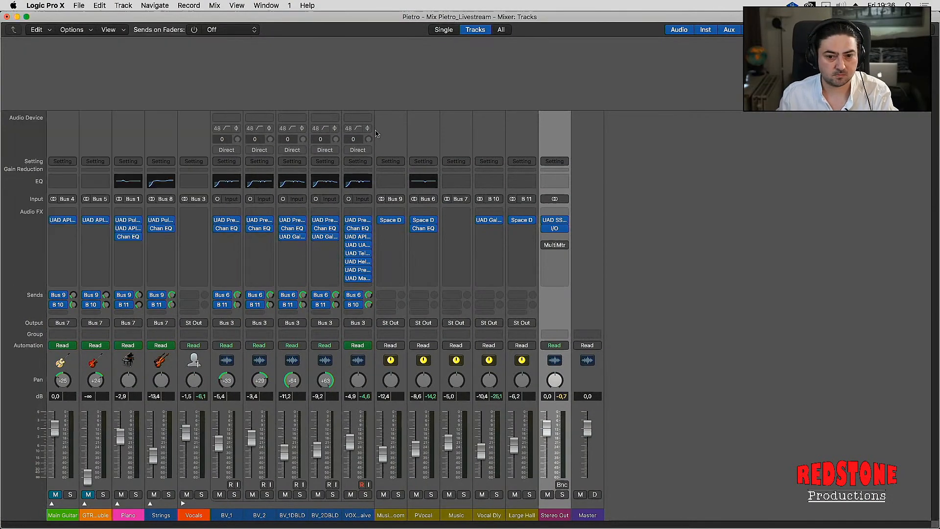
Play the song from the start with the Stereo Out SSL G Bus Compressor open over the Tracks window, watching its compression meter
click(554, 221)
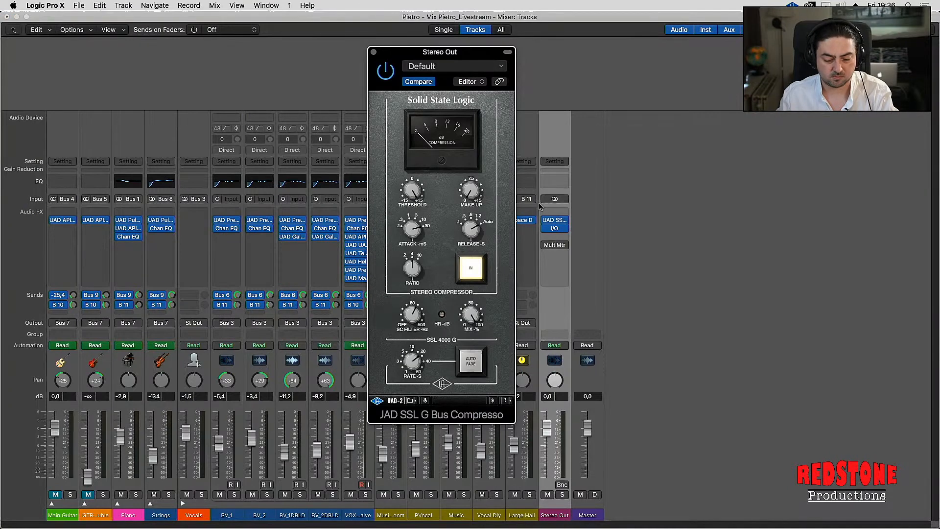
key(space)
key(super+2)
click(507, 52)
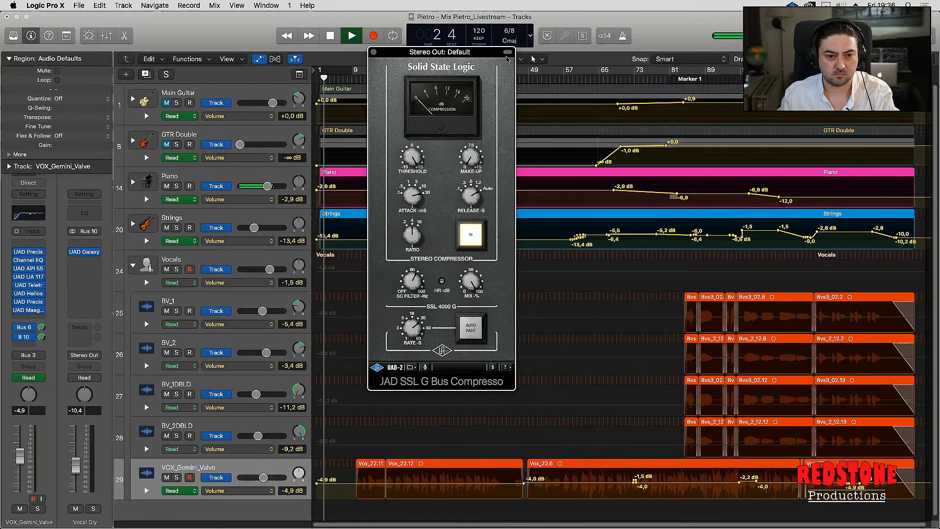
drag(475, 52, 227, 122)
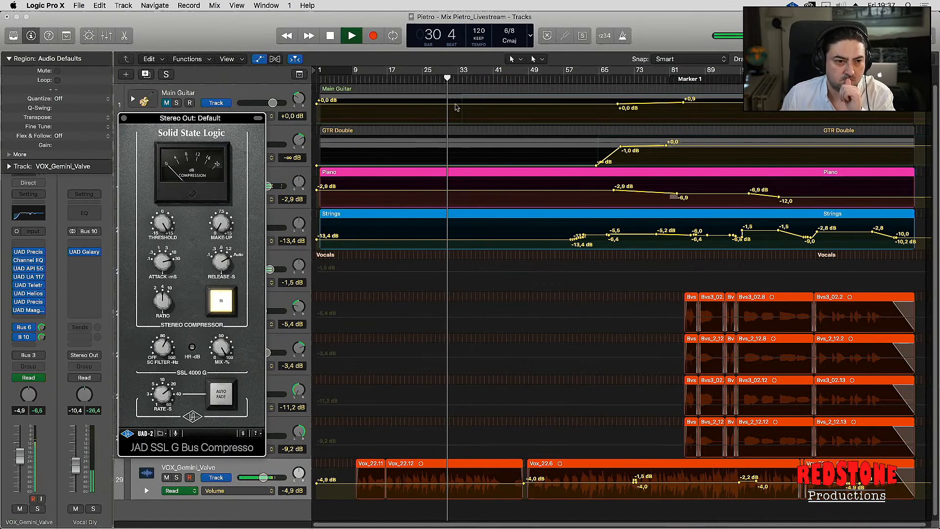
drag(172, 119, 169, 139)
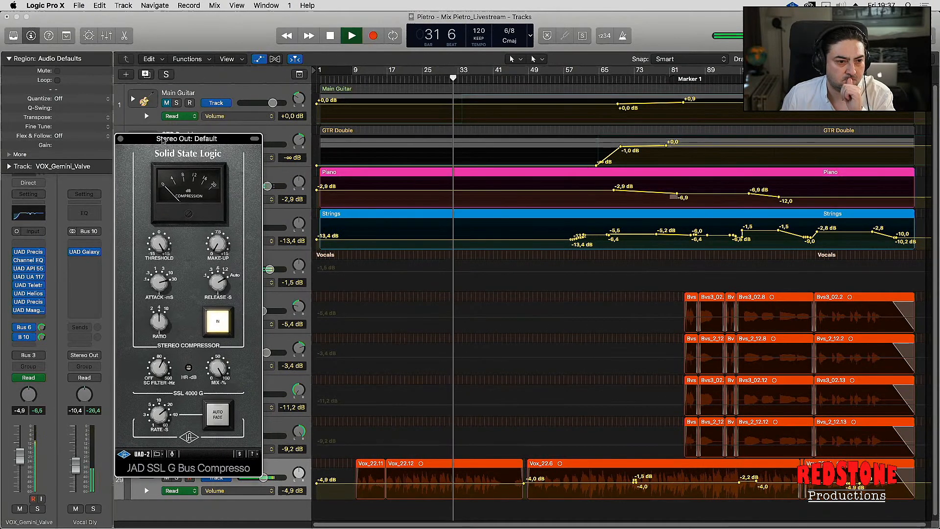
Close the bus compressor window and unmute the Main Guitar stack during playback
click(120, 139)
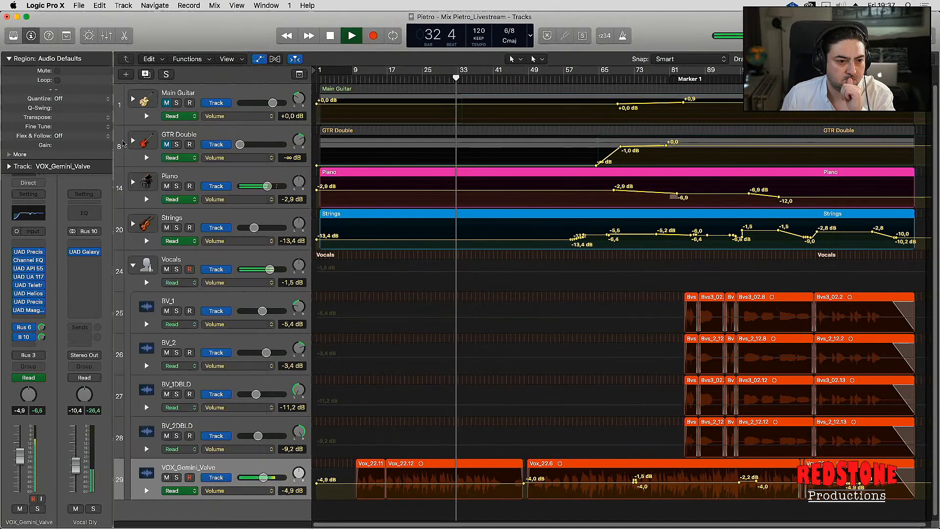
click(166, 103)
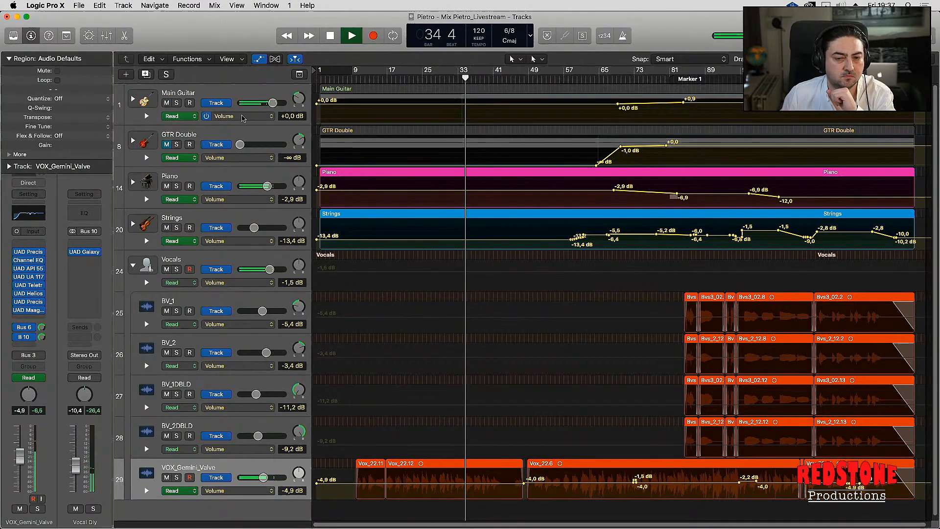